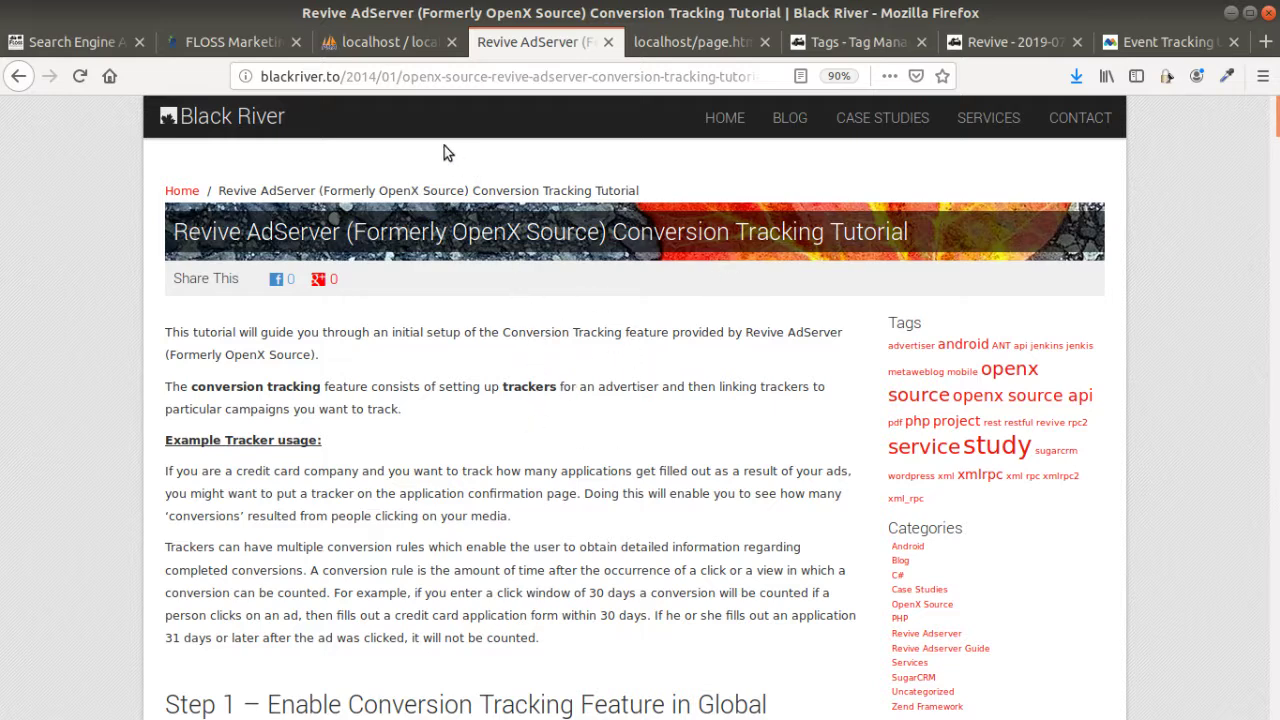
# Go to the FLOSS Marketing School Ad Server and switch the working account to Default manager.
pyautogui.click(227, 45)
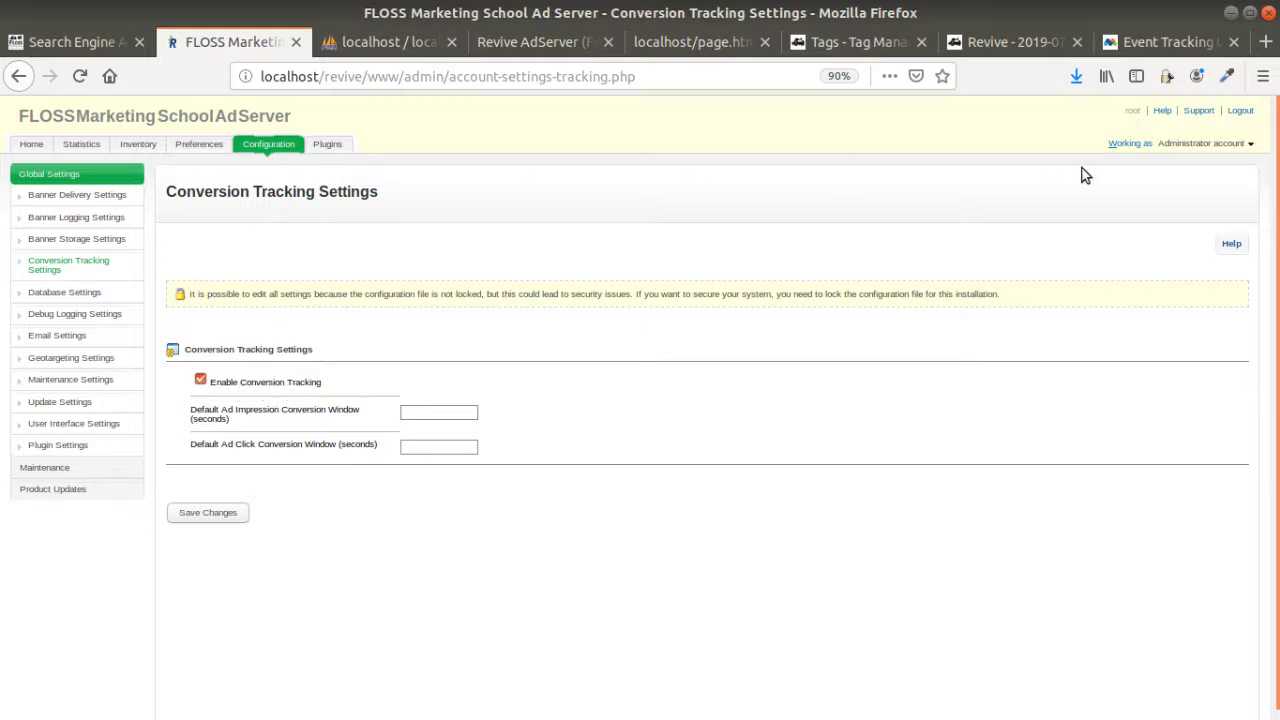
pyautogui.click(1180, 143)
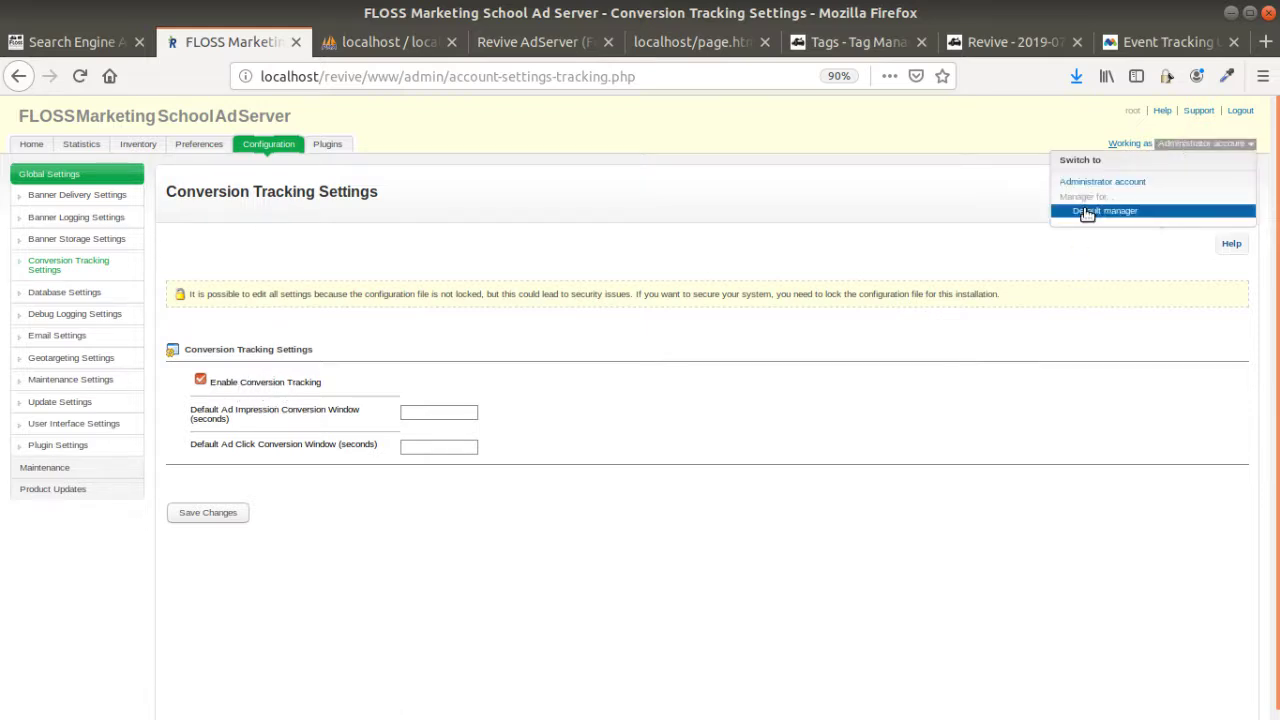
pyautogui.click(1090, 211)
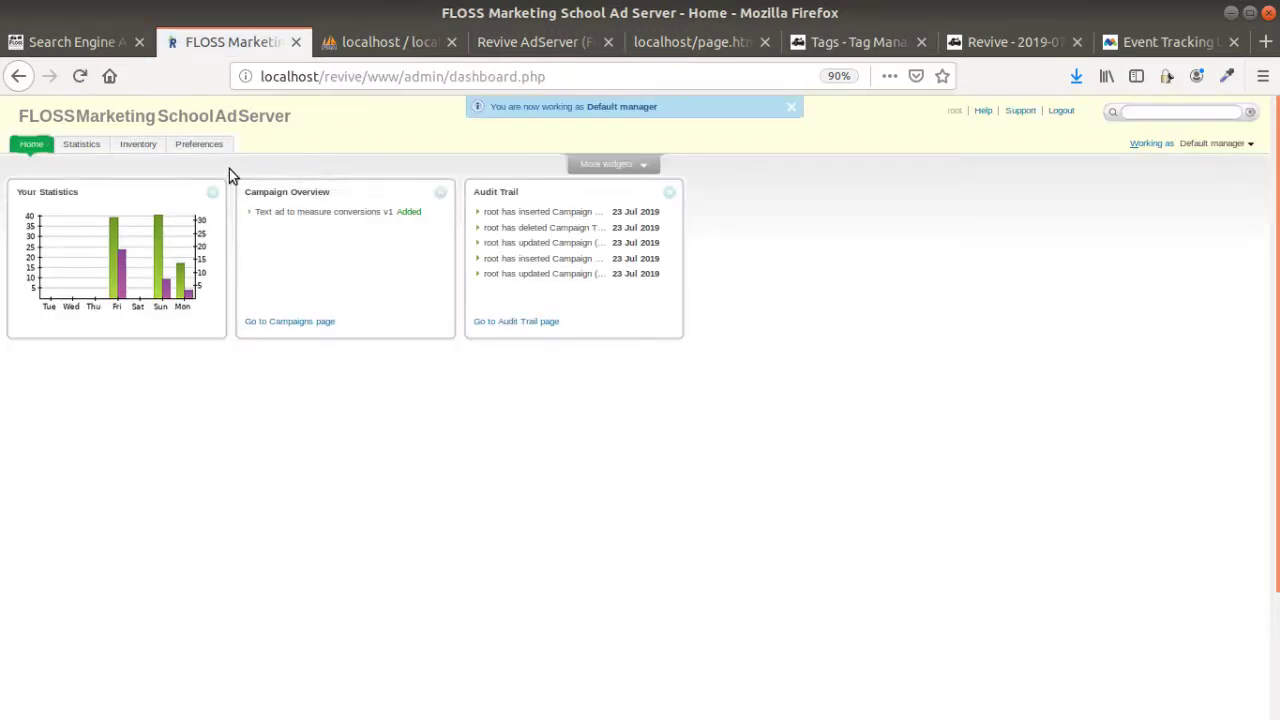
# Review the account preferences, checking which statistics columns are enabled in the User Interface Preferences, including Conversions.
pyautogui.click(198, 144)
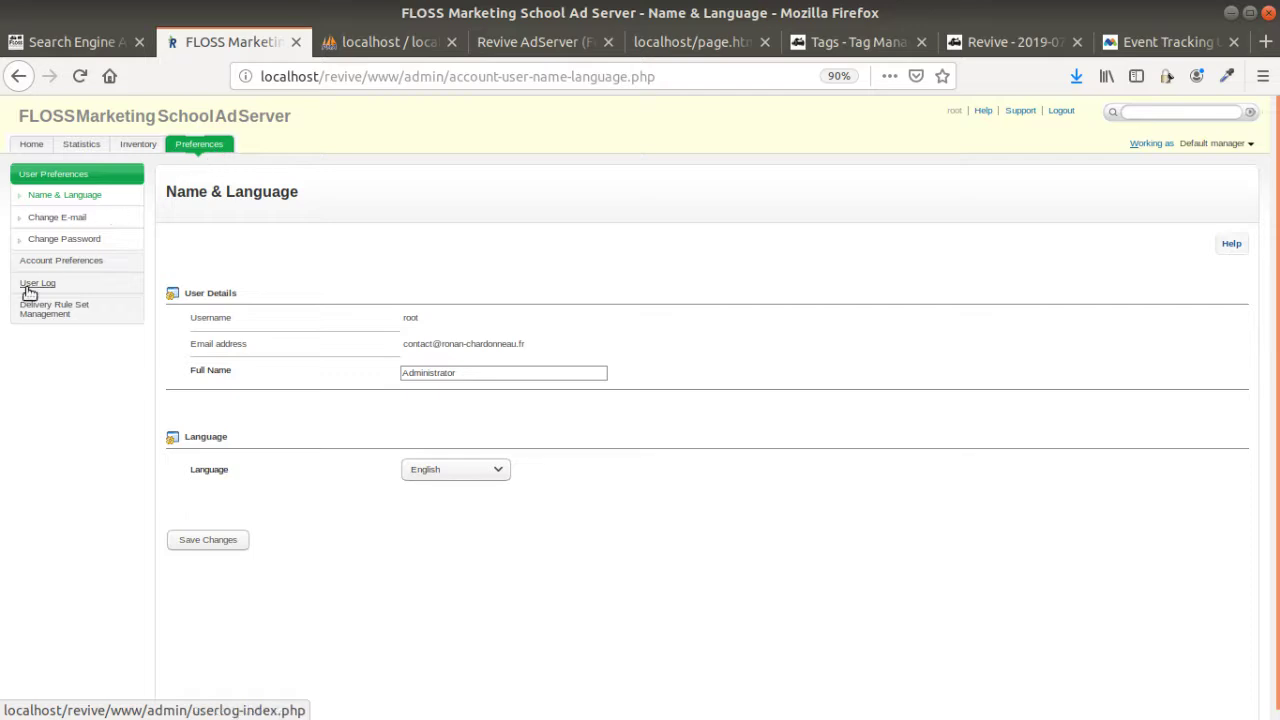
pyautogui.click(78, 266)
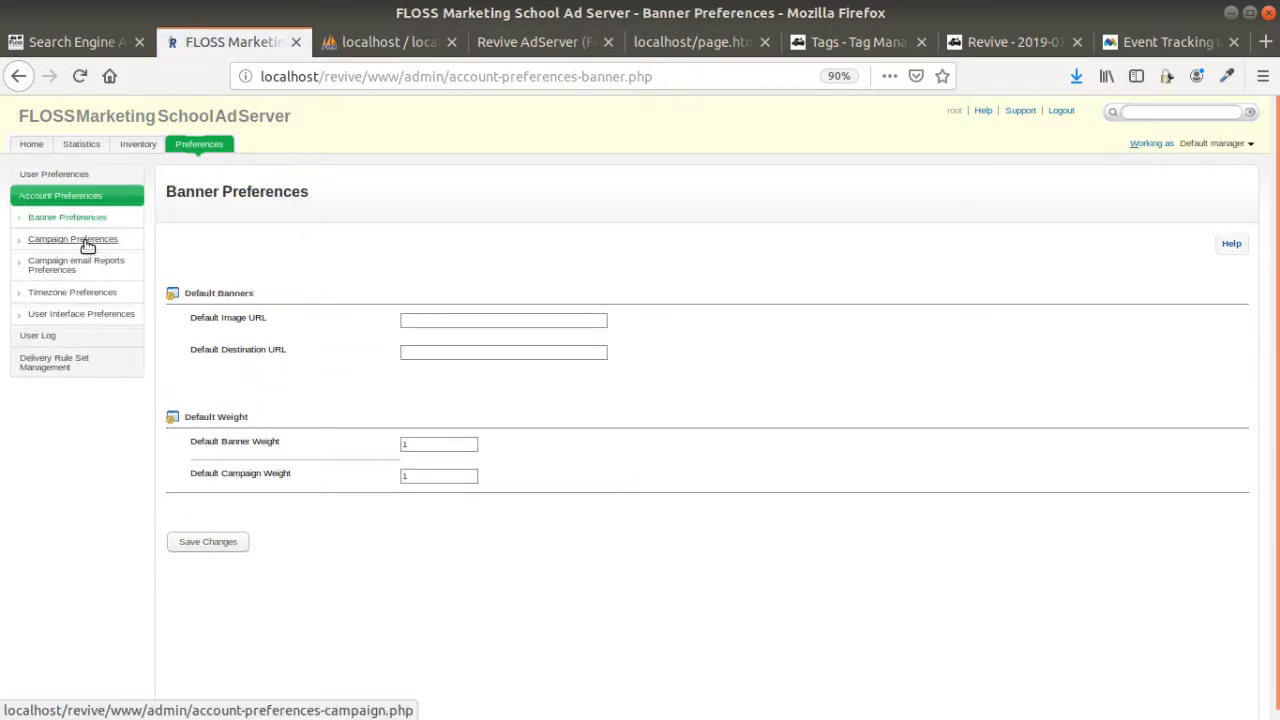
pyautogui.click(86, 240)
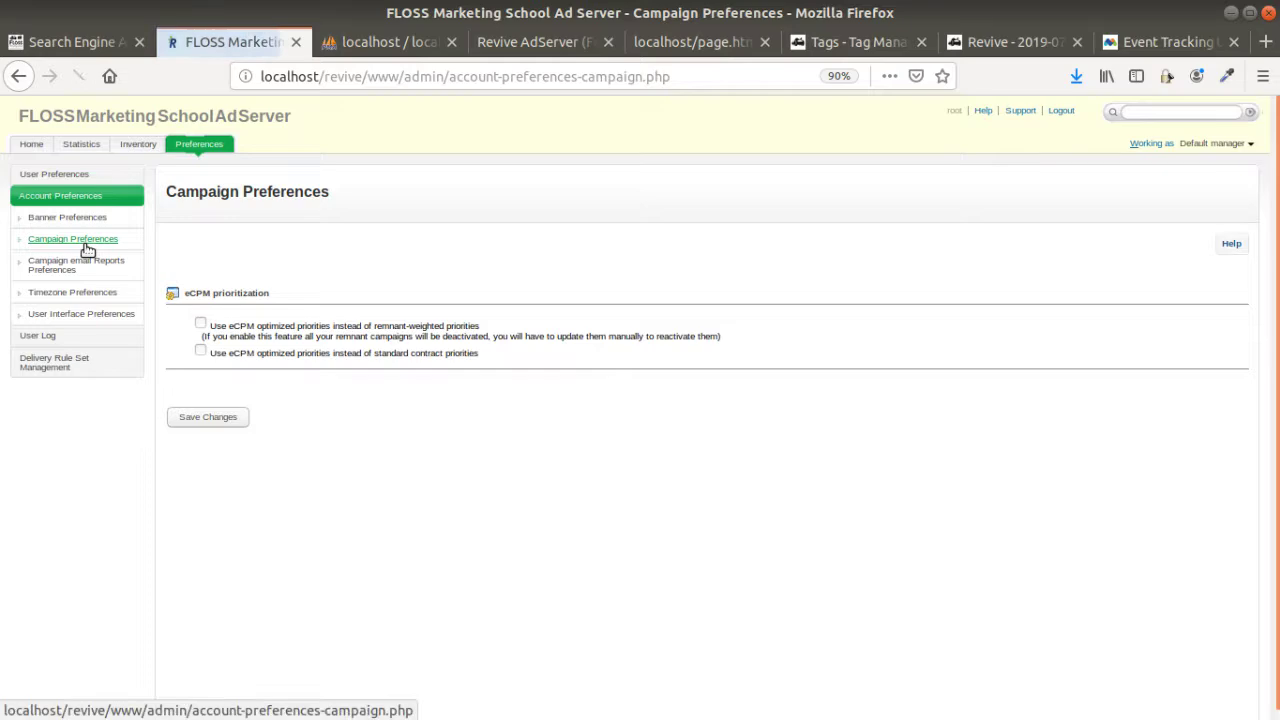
pyautogui.click(70, 314)
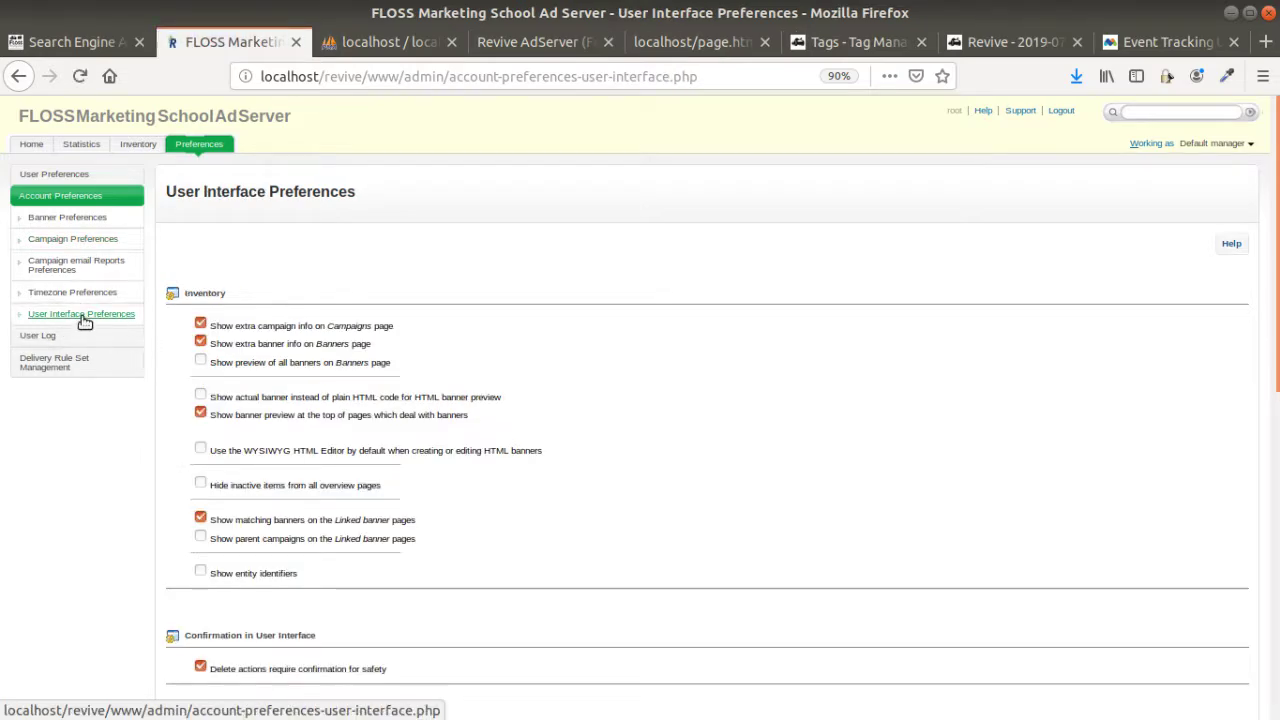
pyautogui.scroll(-4, 412, 393)
pyautogui.scroll(-8, 412, 390)
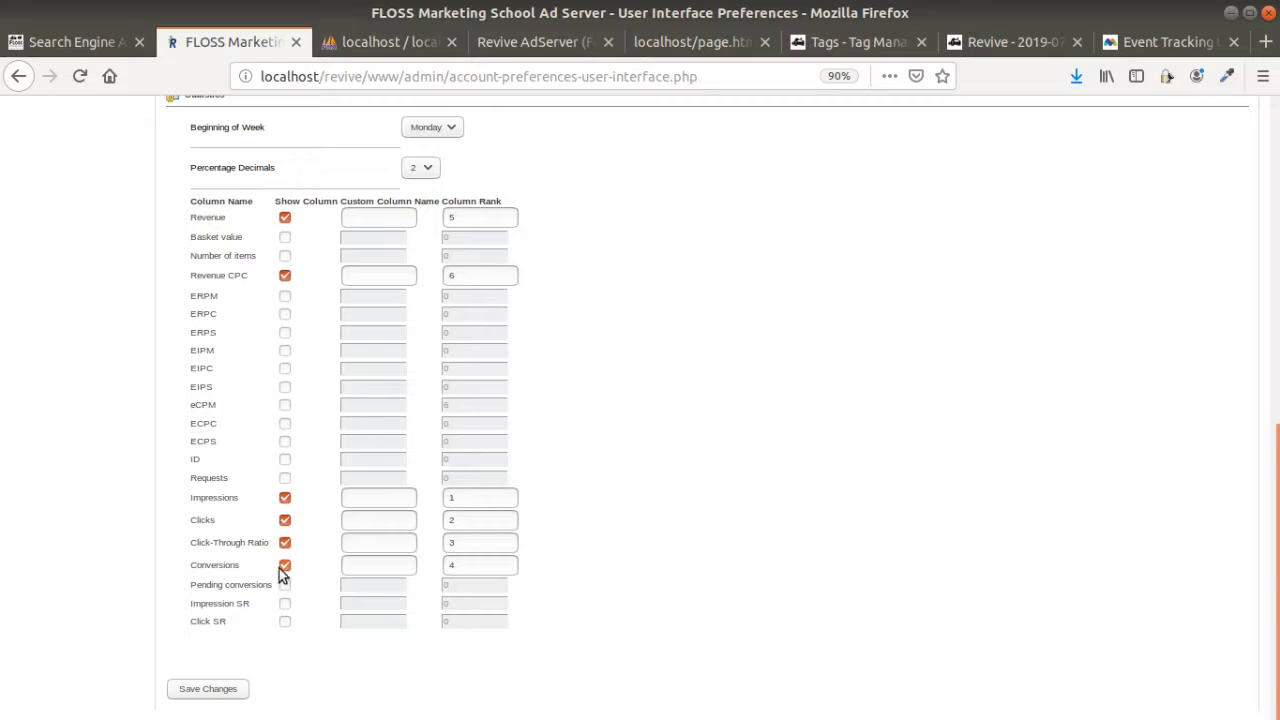
pyautogui.scroll(10, 817, 491)
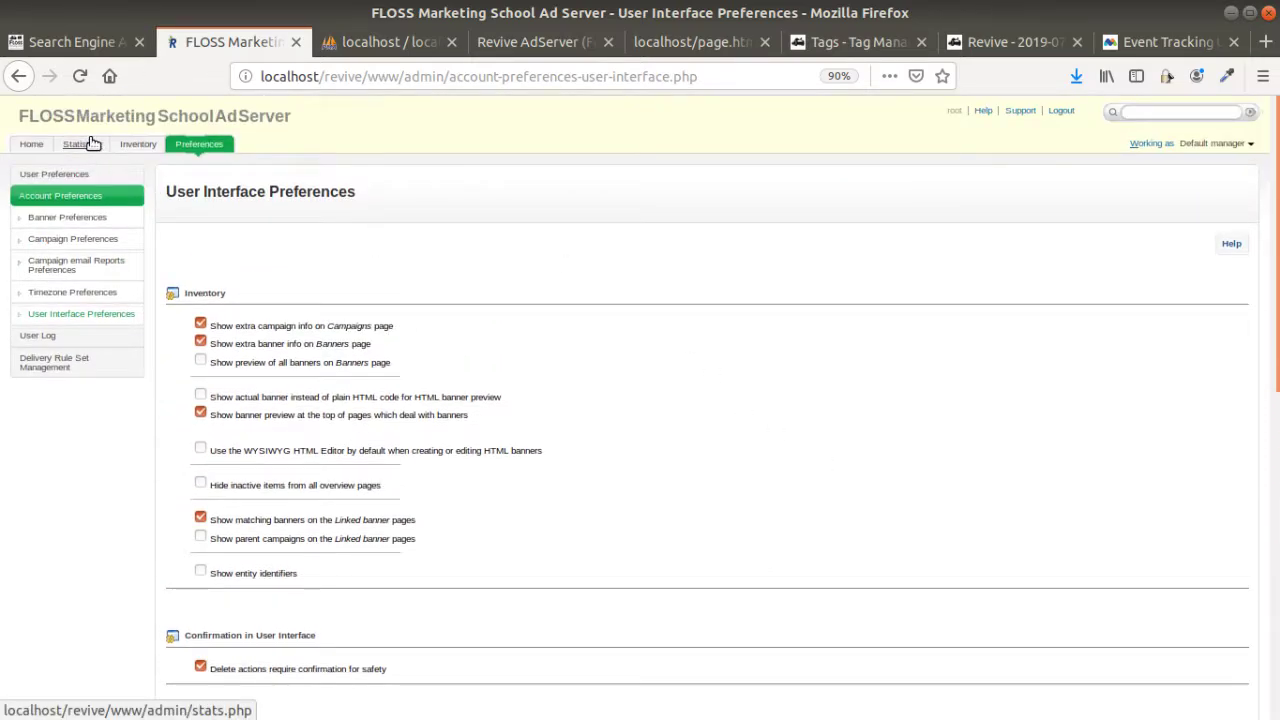
# Start a new campaign for advertiser FlossSchool named "obs conversion tracking" with the Override campaign type.
pyautogui.click(137, 144)
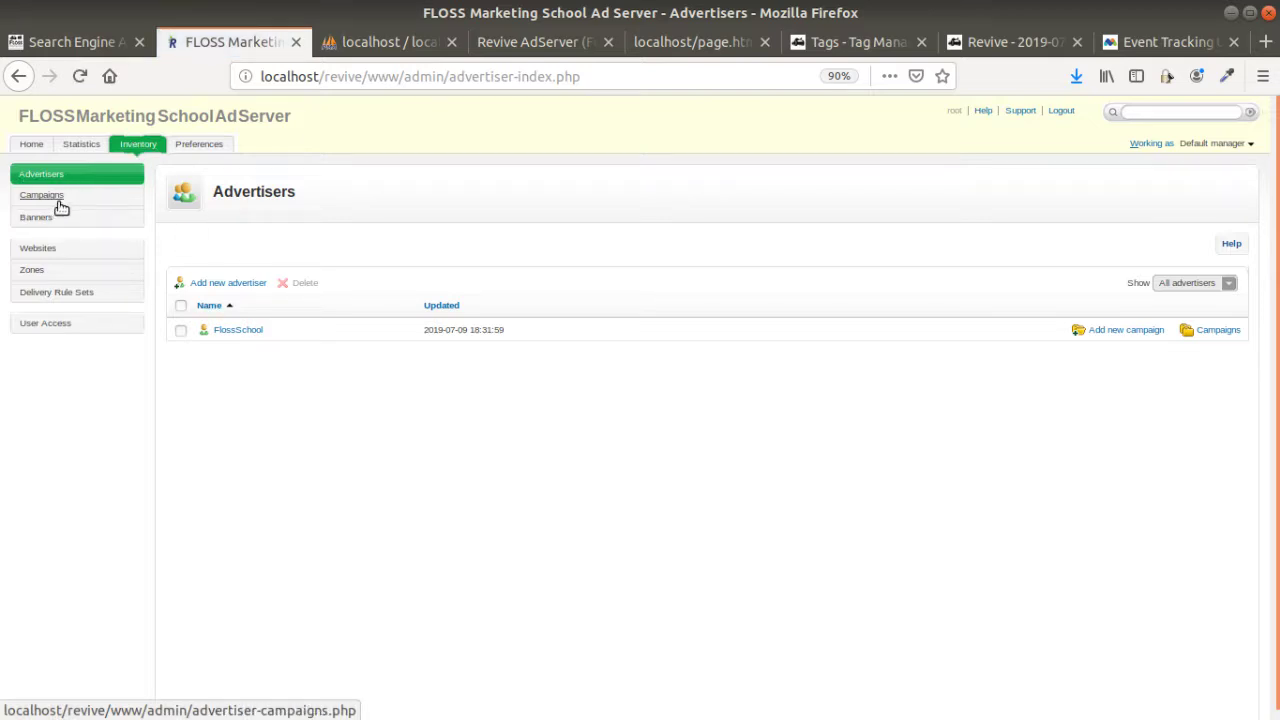
pyautogui.click(65, 197)
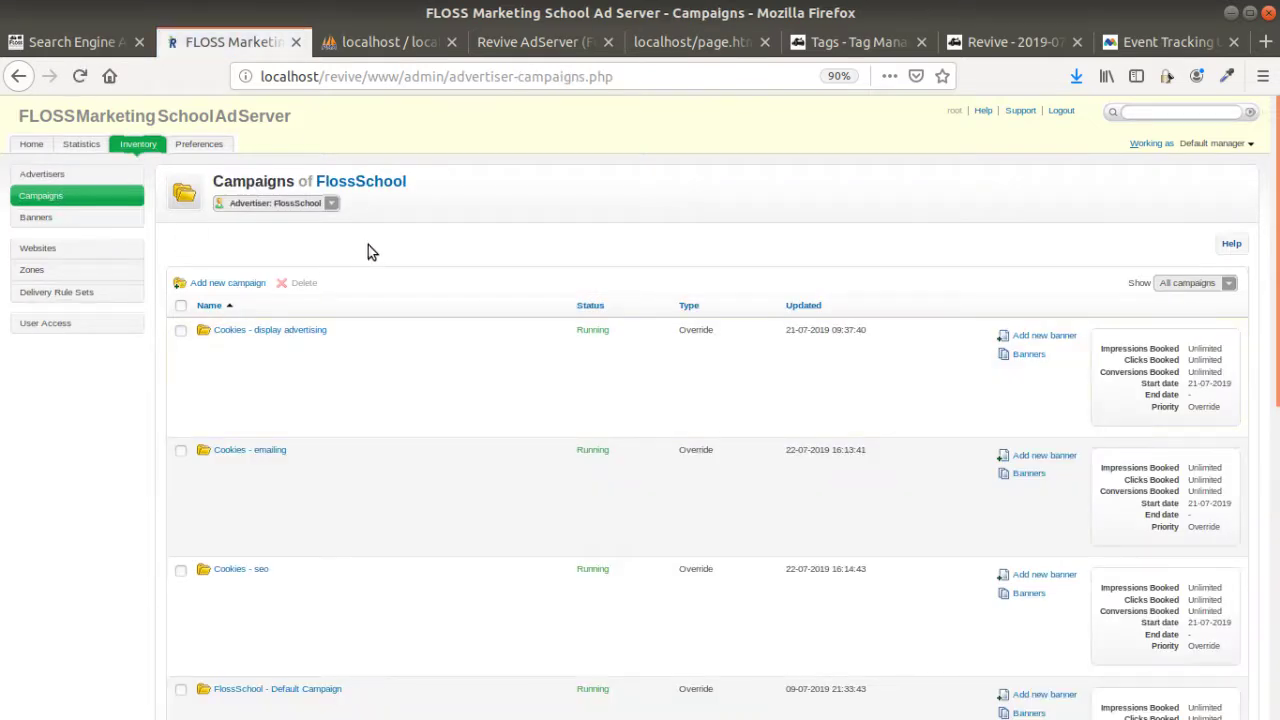
pyautogui.scroll(-4, 417, 306)
pyautogui.scroll(5, 420, 390)
pyautogui.click(228, 283)
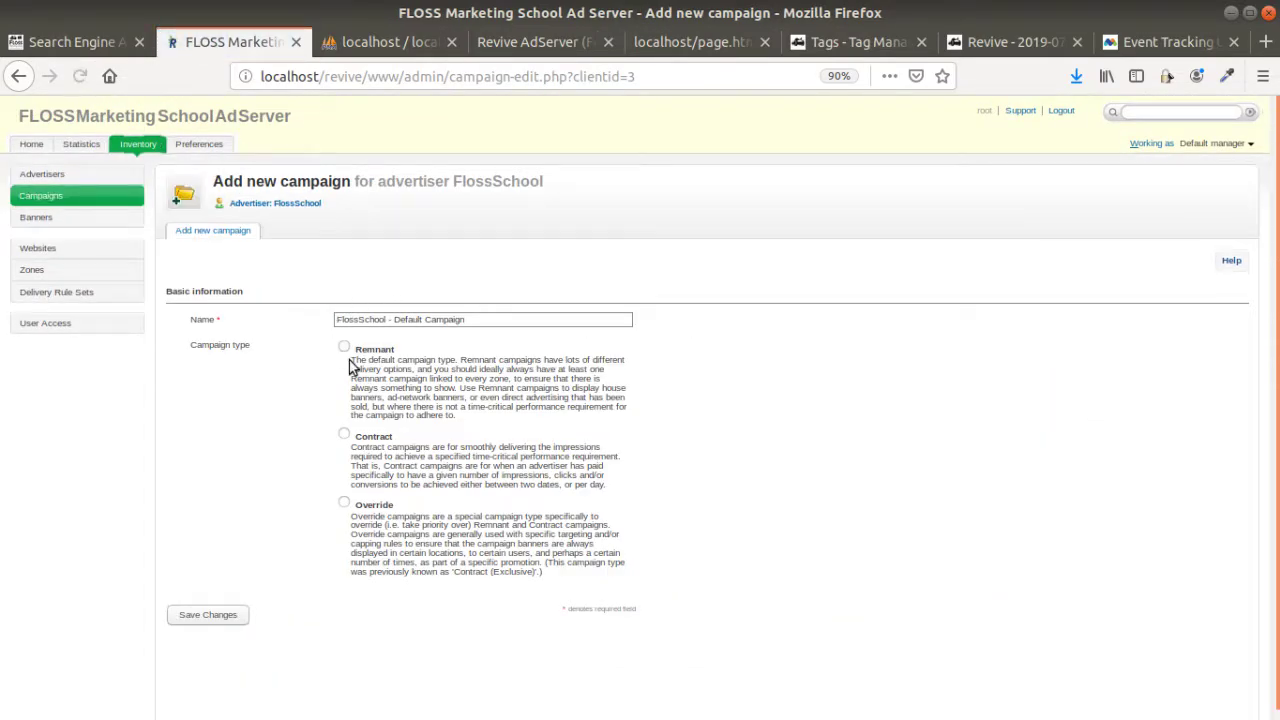
pyautogui.moveTo(473, 326); pyautogui.dragTo(321, 316)
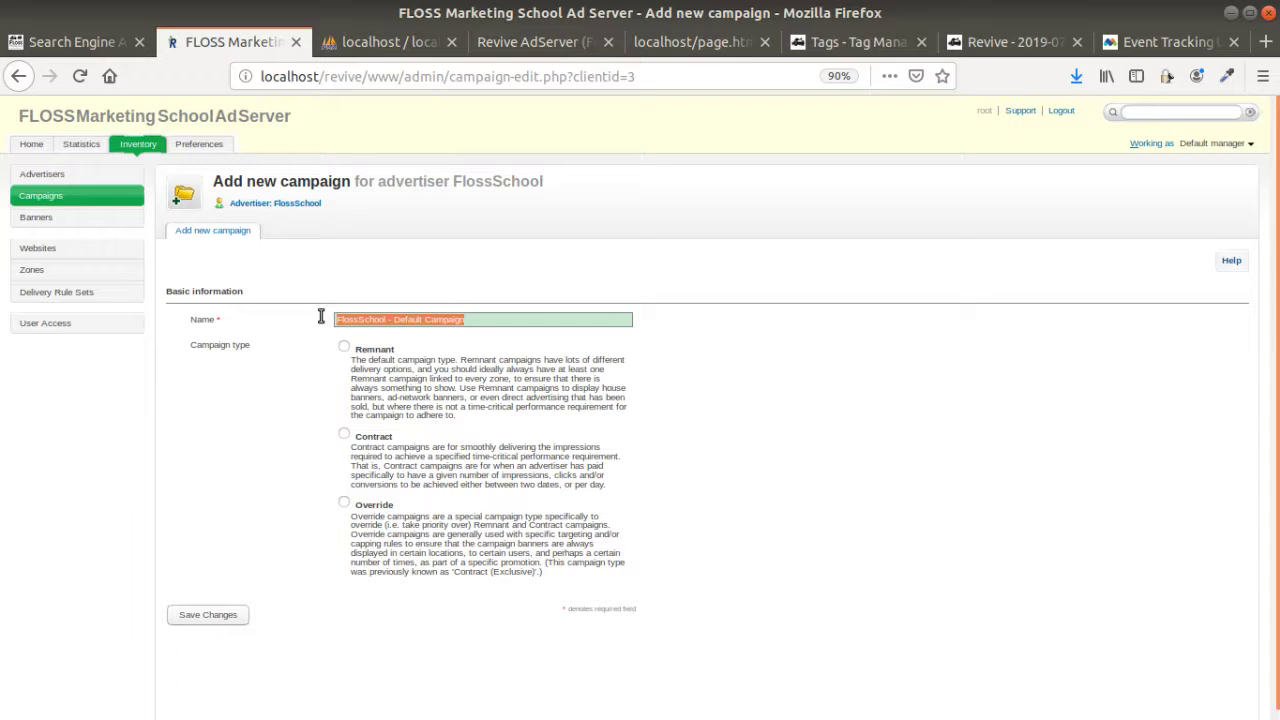
pyautogui.write('dbs conversion tra')
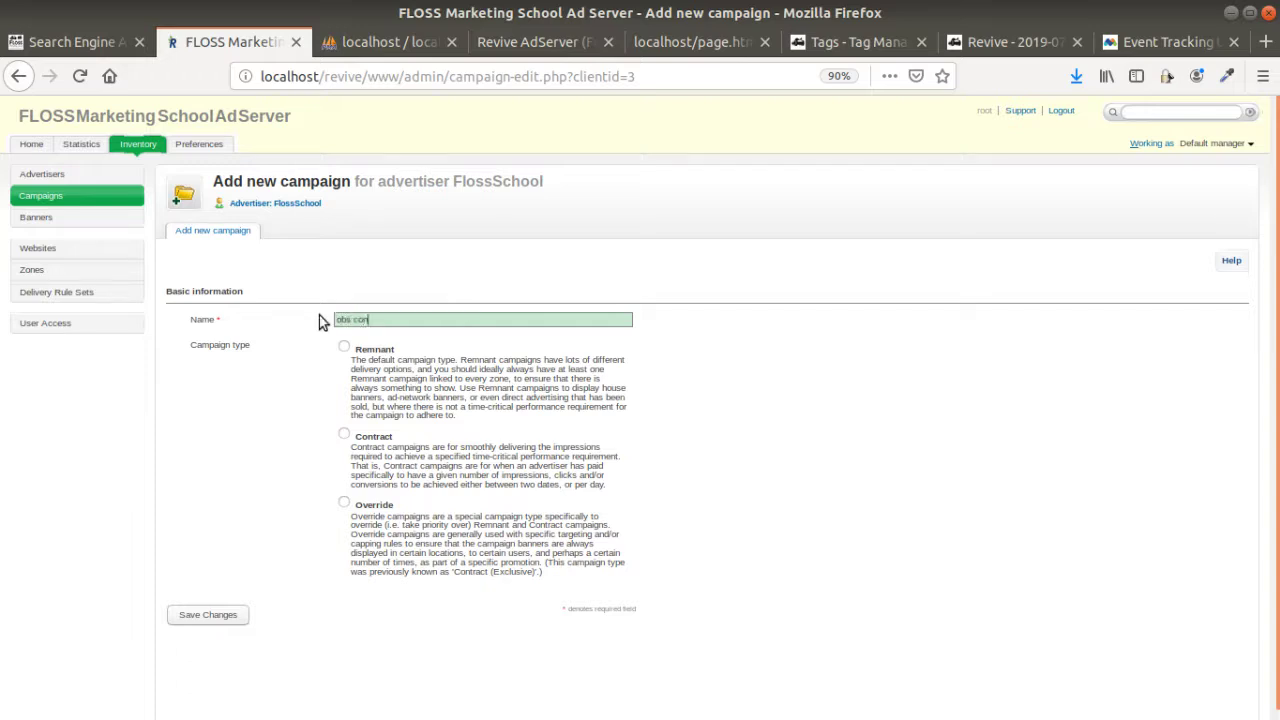
pyautogui.write('cking')
pyautogui.click(362, 502)
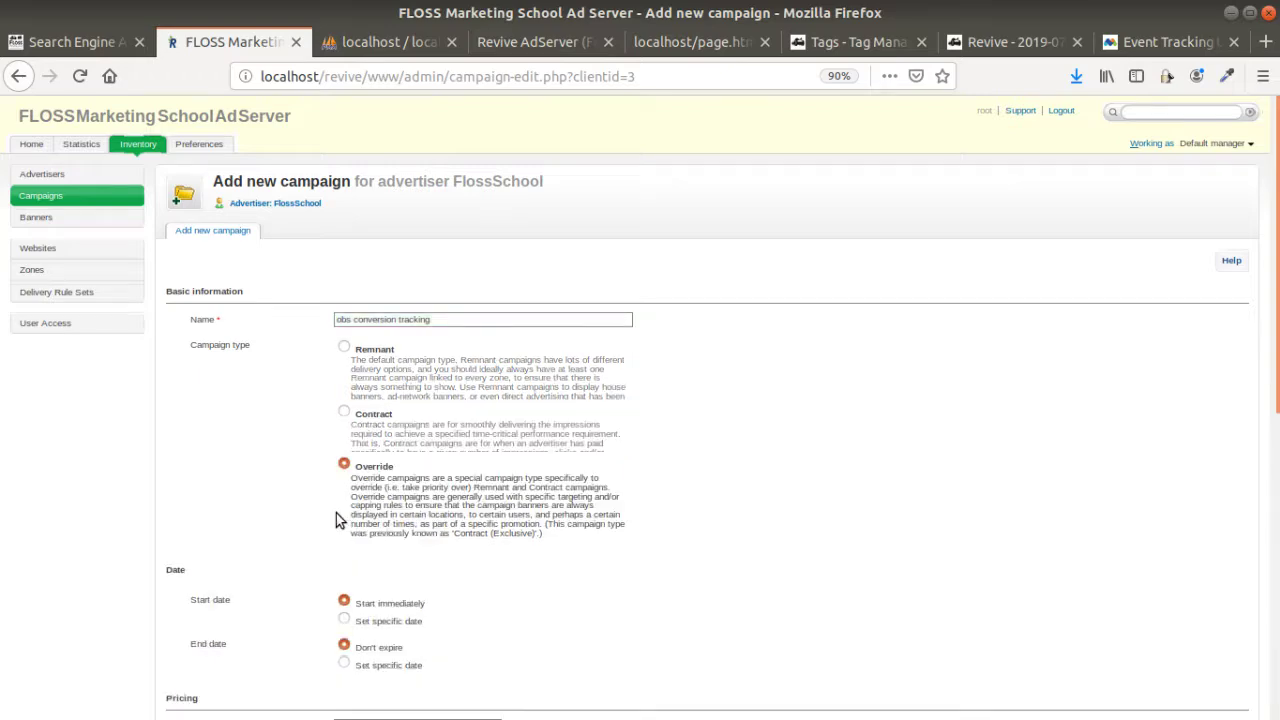
# Set the campaign's pricing model to CPC with a rate of 0.2 and save the campaign.
pyautogui.scroll(-5, 278, 531)
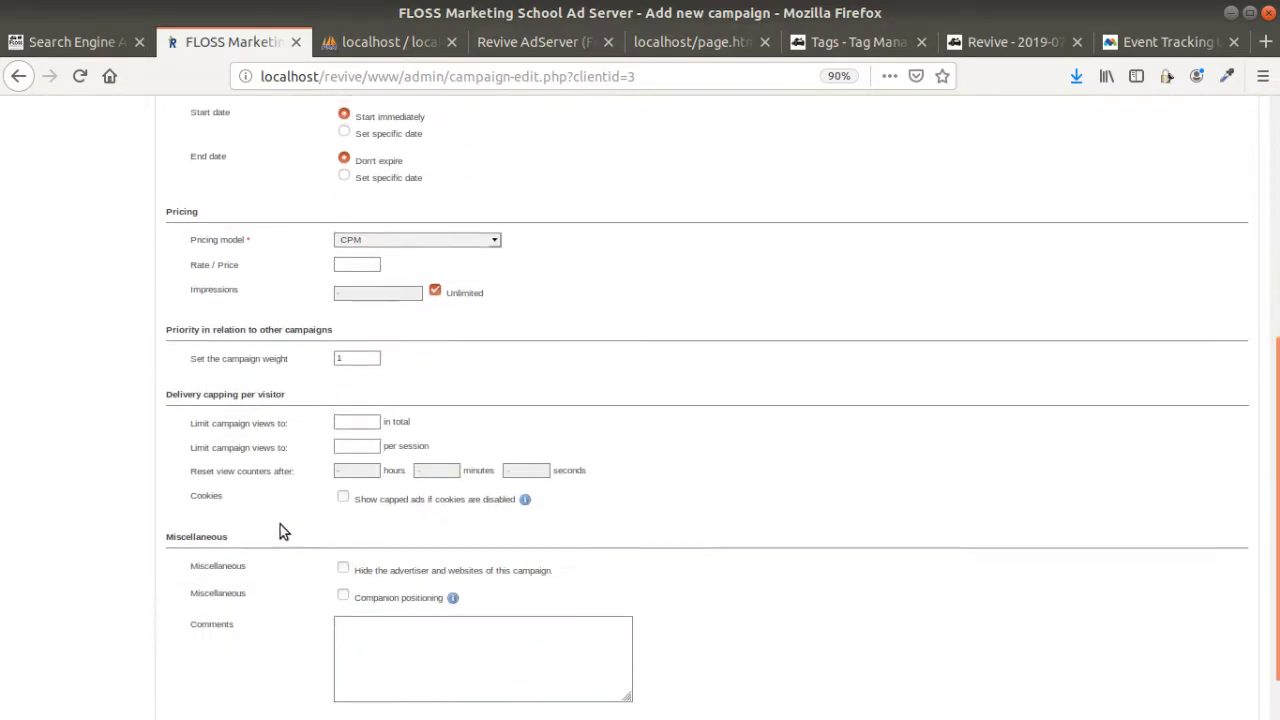
pyautogui.click(360, 238)
pyautogui.click(354, 286)
pyautogui.click(357, 268)
pyautogui.write('0')
pyautogui.click(350, 283)
pyautogui.scroll(-2, 289, 380)
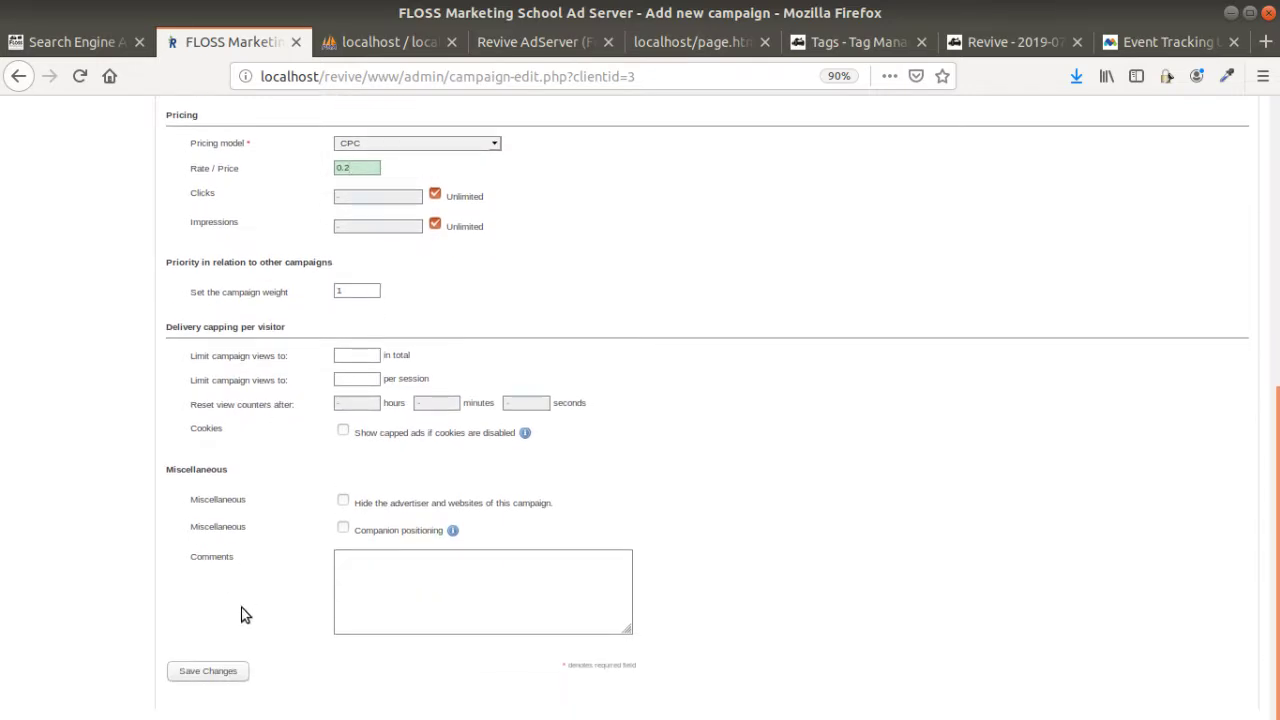
pyautogui.click(212, 678)
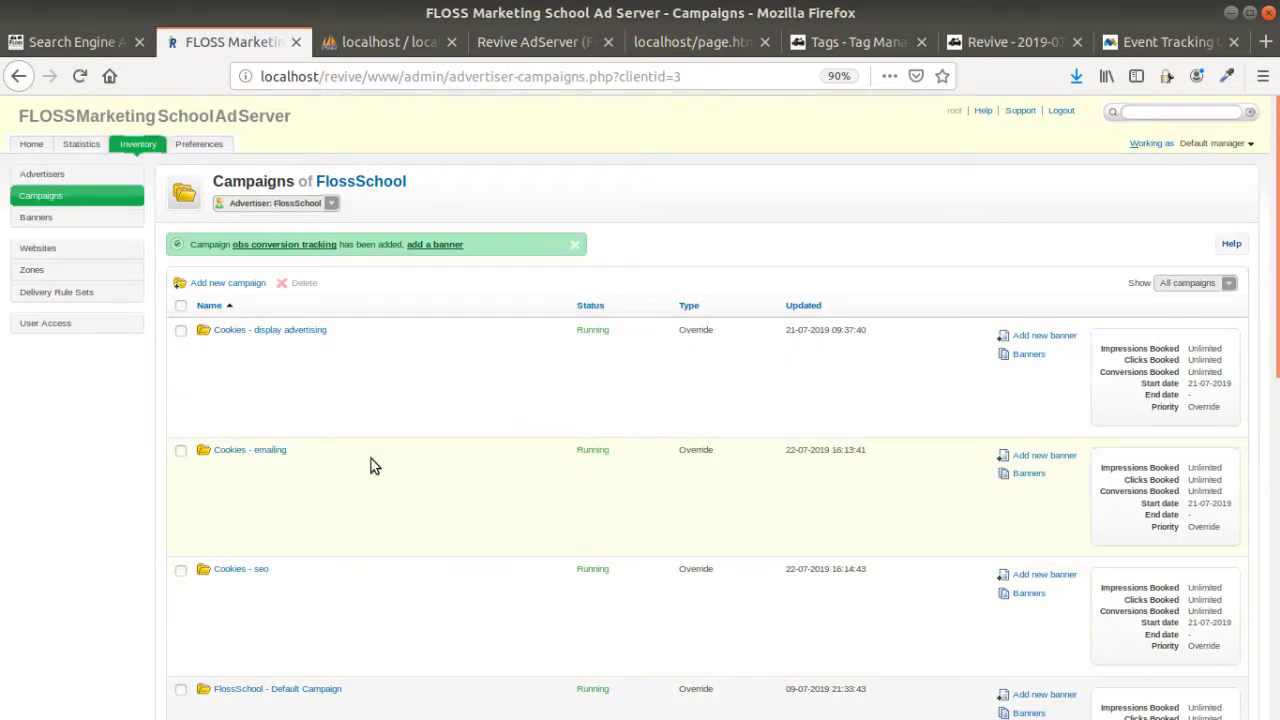
# Start a new banner for the obs conversion tracking campaign, using the Generic Text Banner type.
pyautogui.scroll(-7, 369, 466)
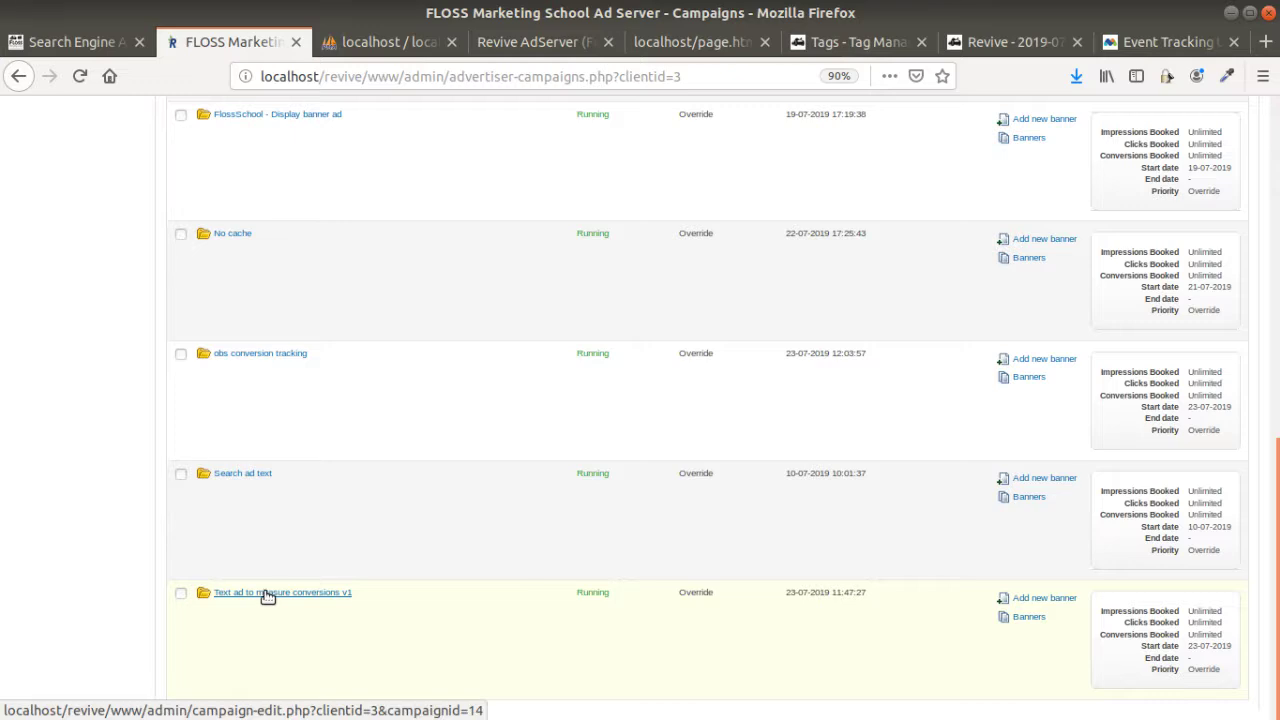
pyautogui.scroll(6, 271, 591)
pyautogui.scroll(-4, 280, 614)
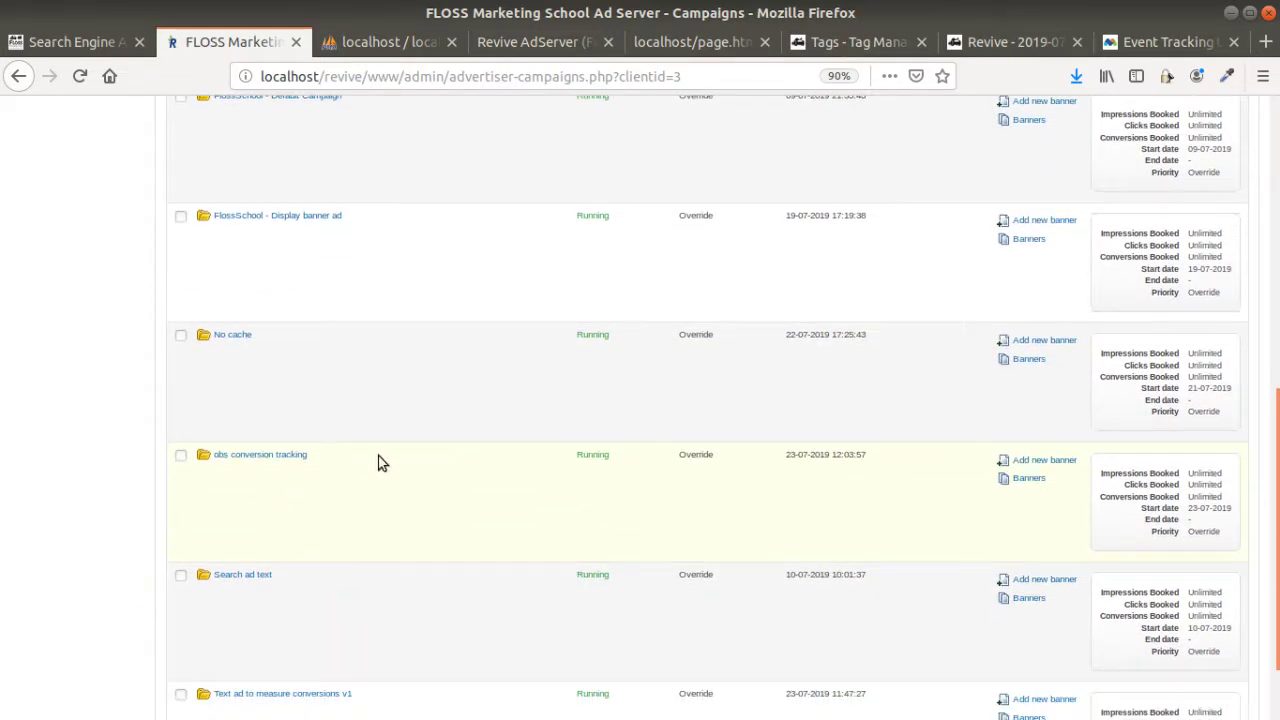
pyautogui.click(1016, 464)
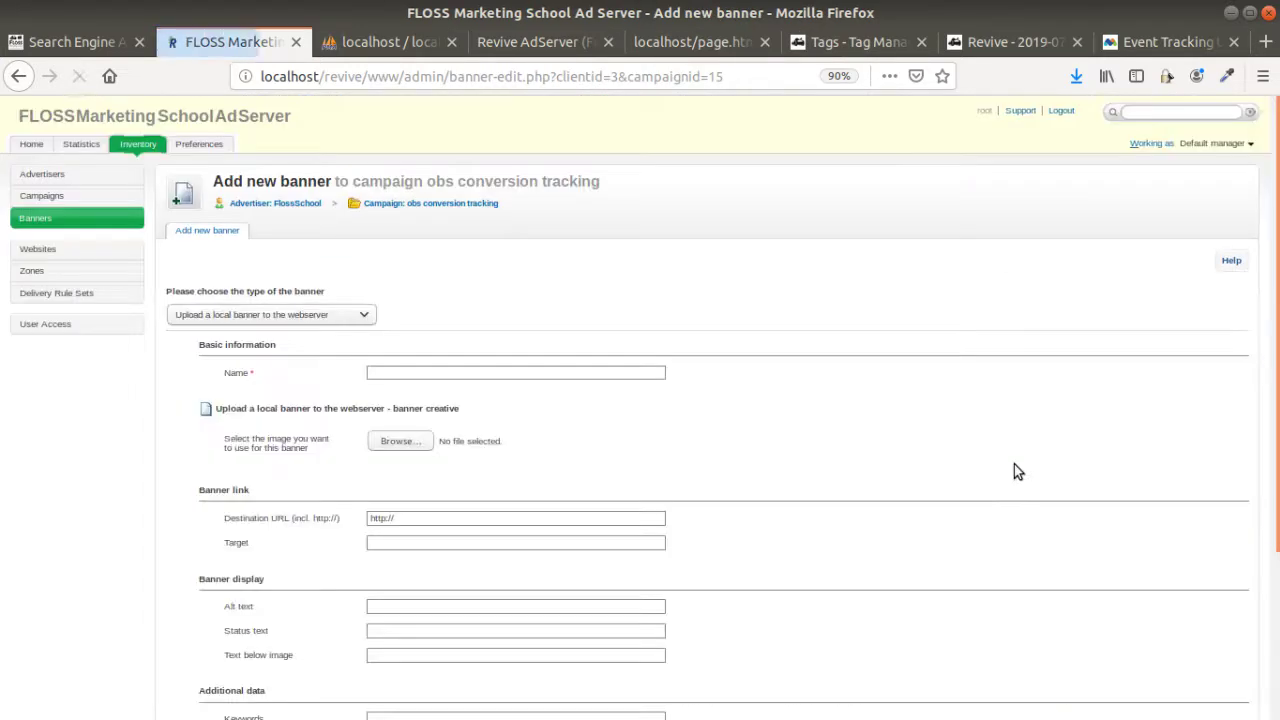
pyautogui.click(262, 316)
pyautogui.click(235, 554)
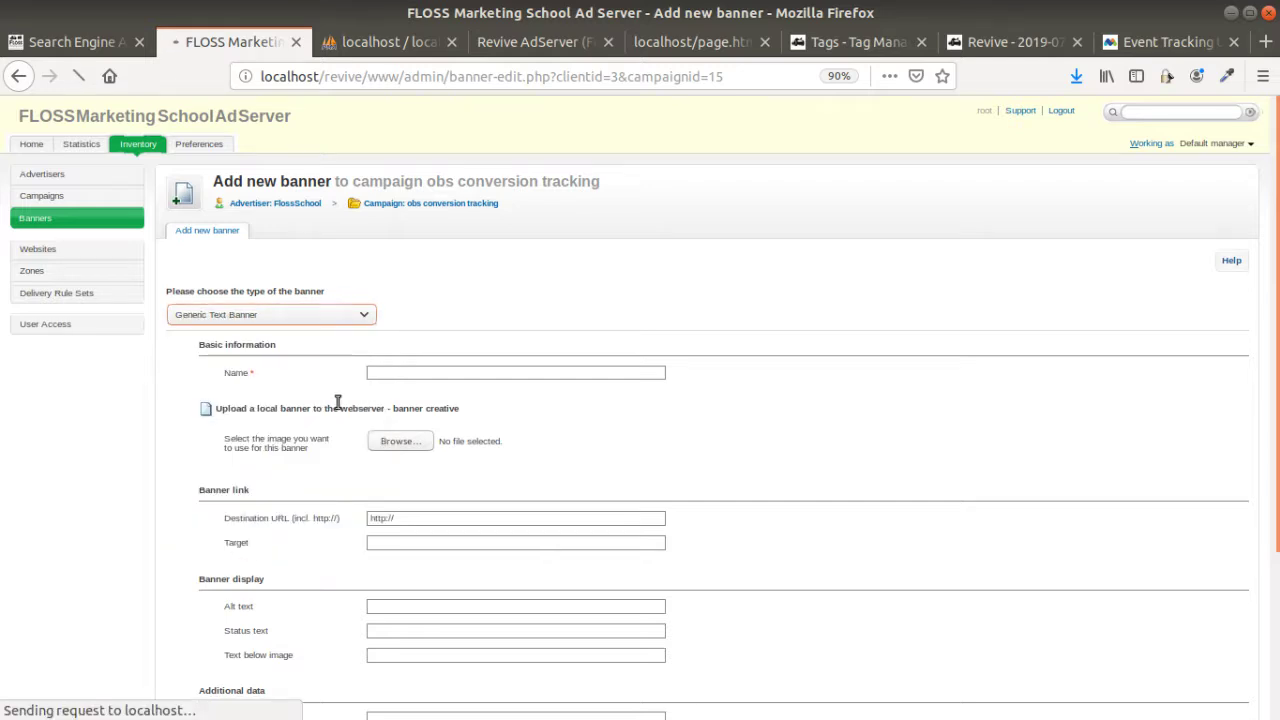
# Name the banner "simple ad" and enter "here is my ad to click on" as its text.
pyautogui.click(412, 374)
pyautogui.write('simple ad')
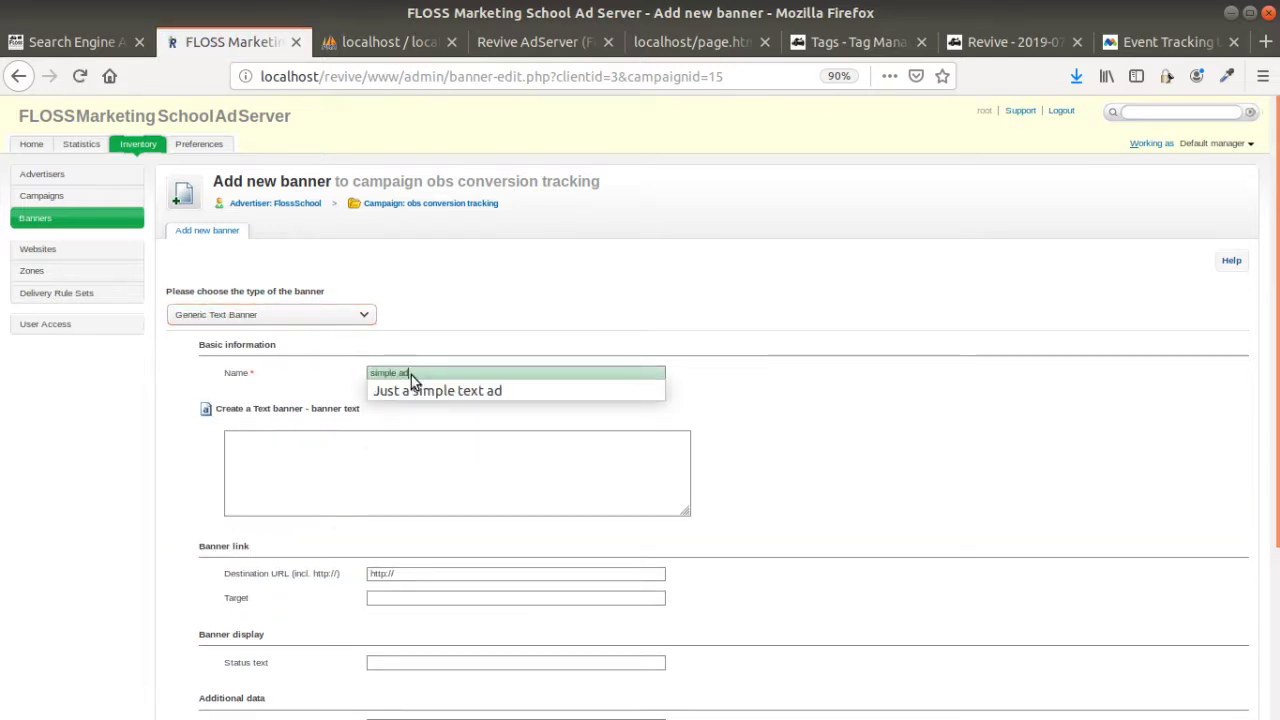
pyautogui.click(360, 457)
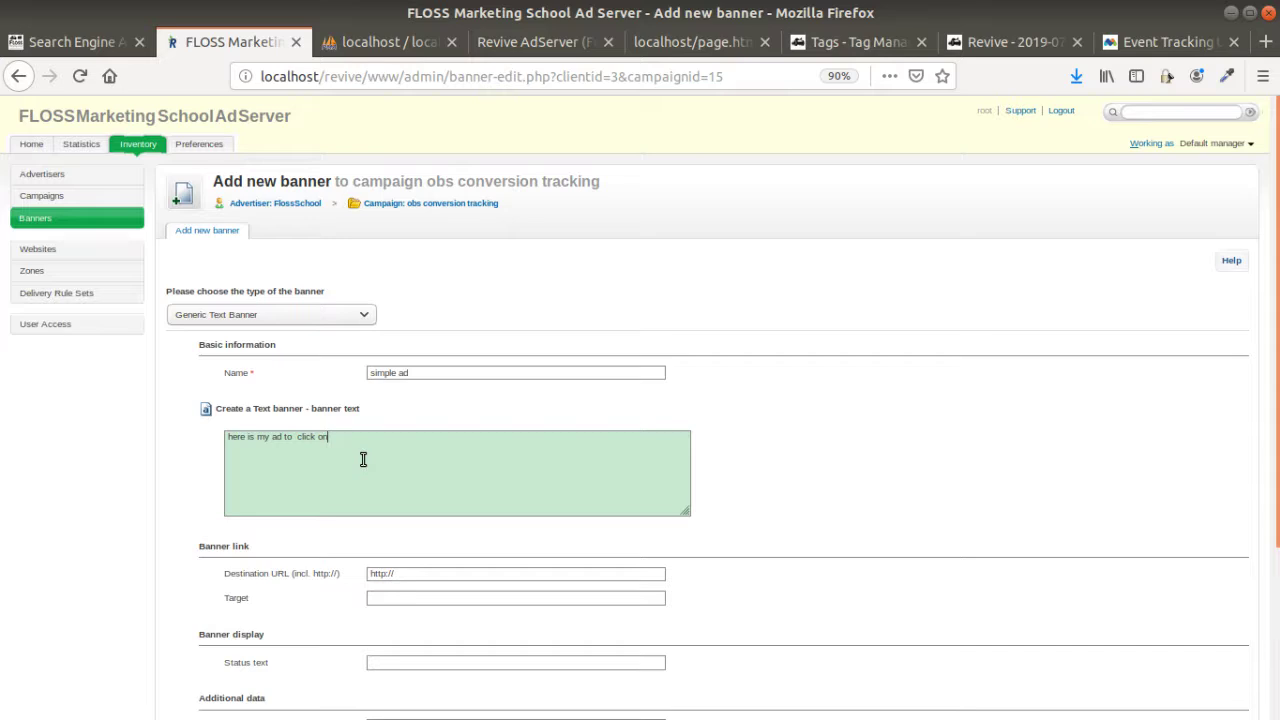
pyautogui.moveTo(329, 441); pyautogui.dragTo(252, 425)
pyautogui.click(428, 572)
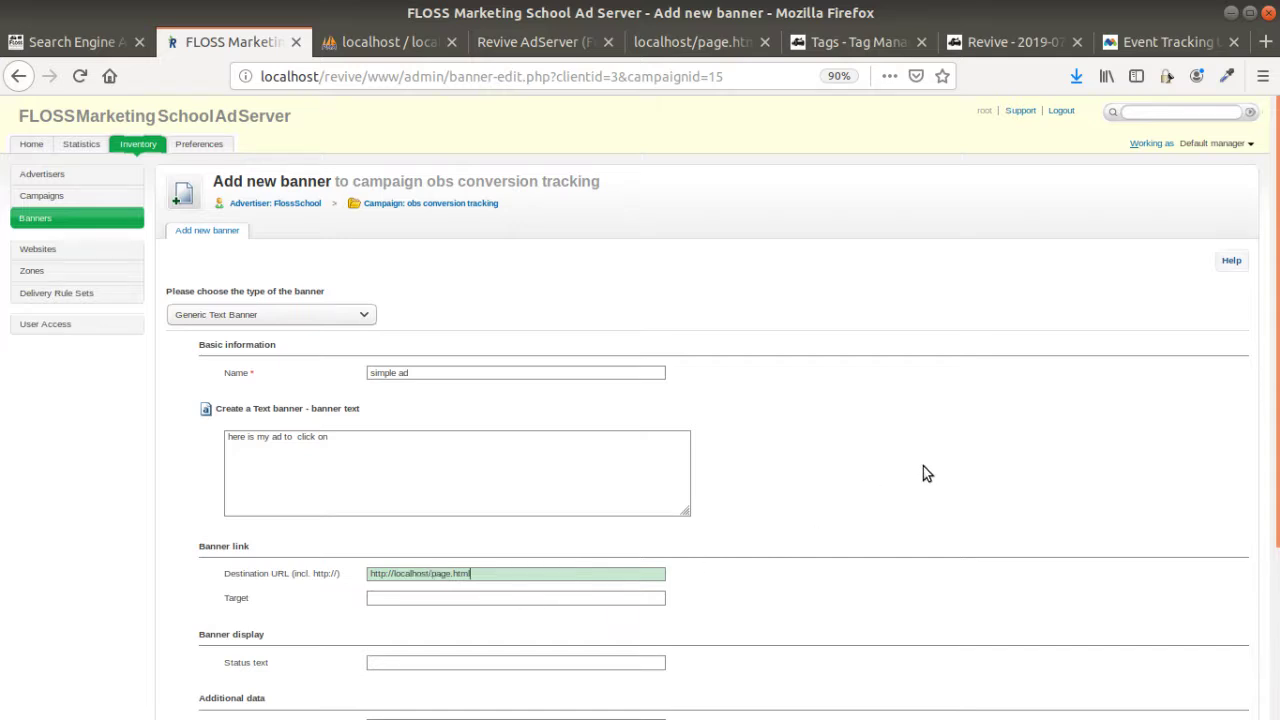
pyautogui.scroll(-4, 966, 450)
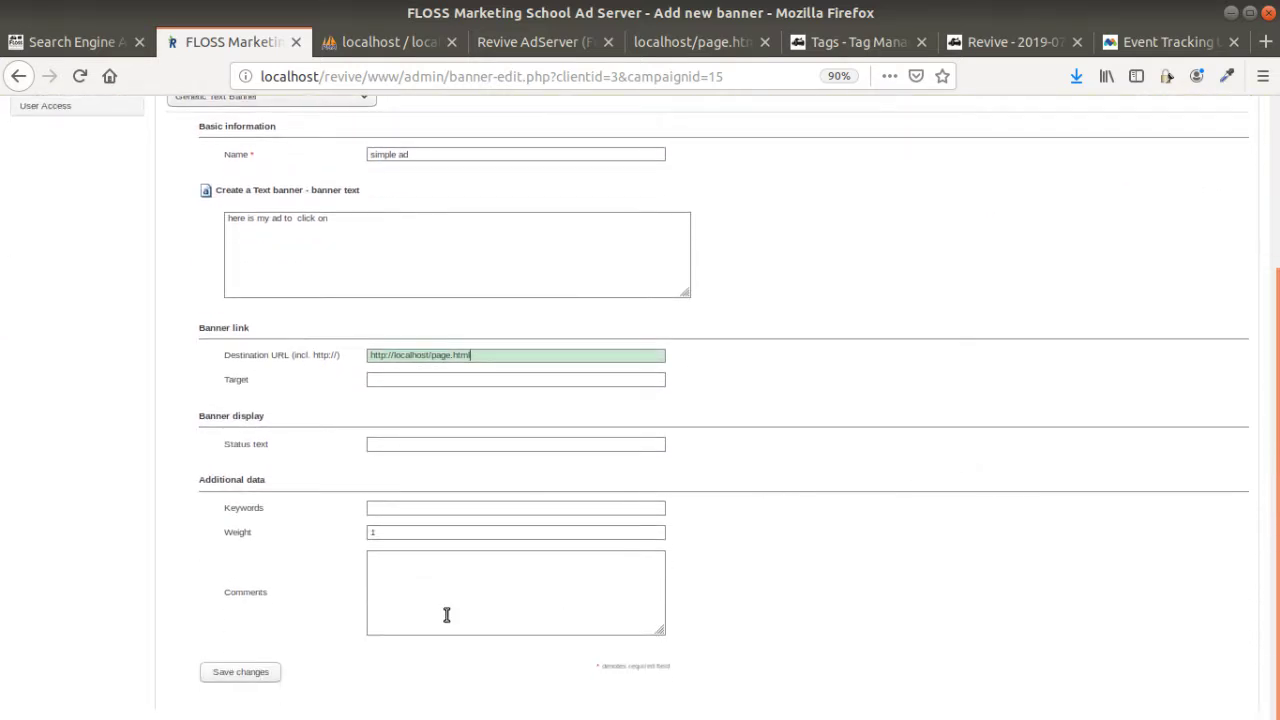
pyautogui.click(249, 678)
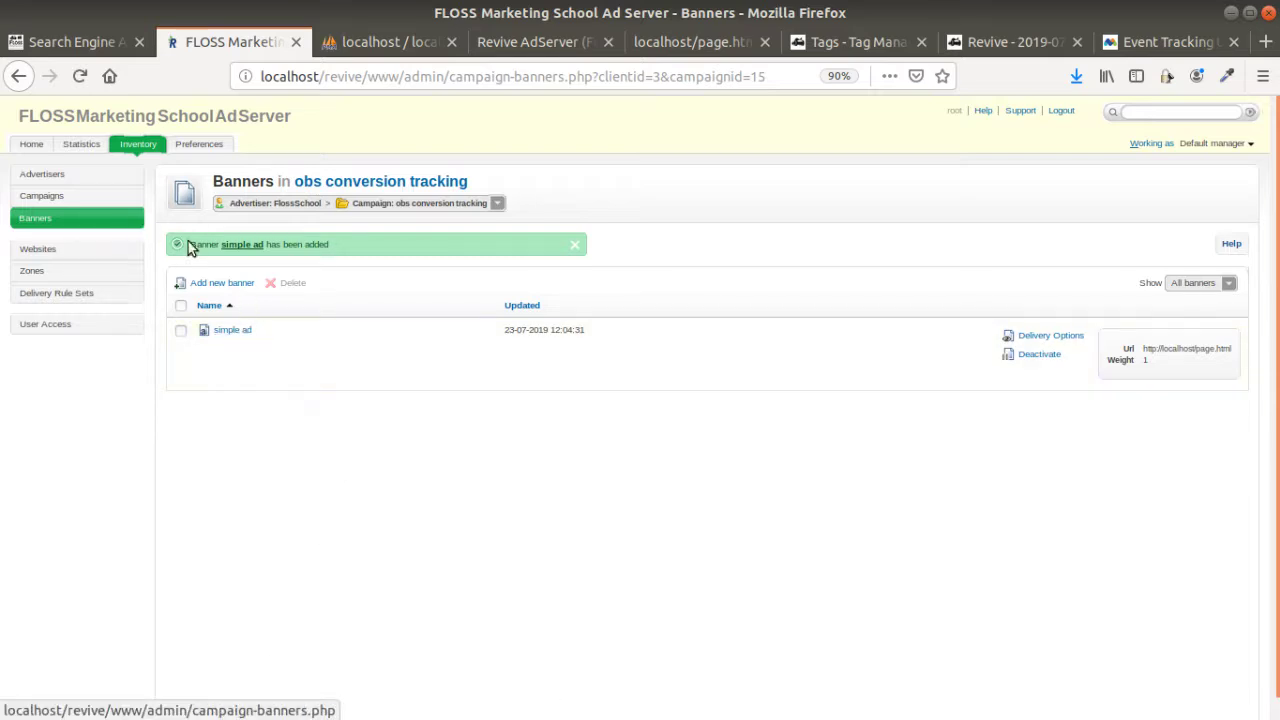
# Look through the simple ad banner's properties, linked zones and advanced settings.
pyautogui.click(225, 330)
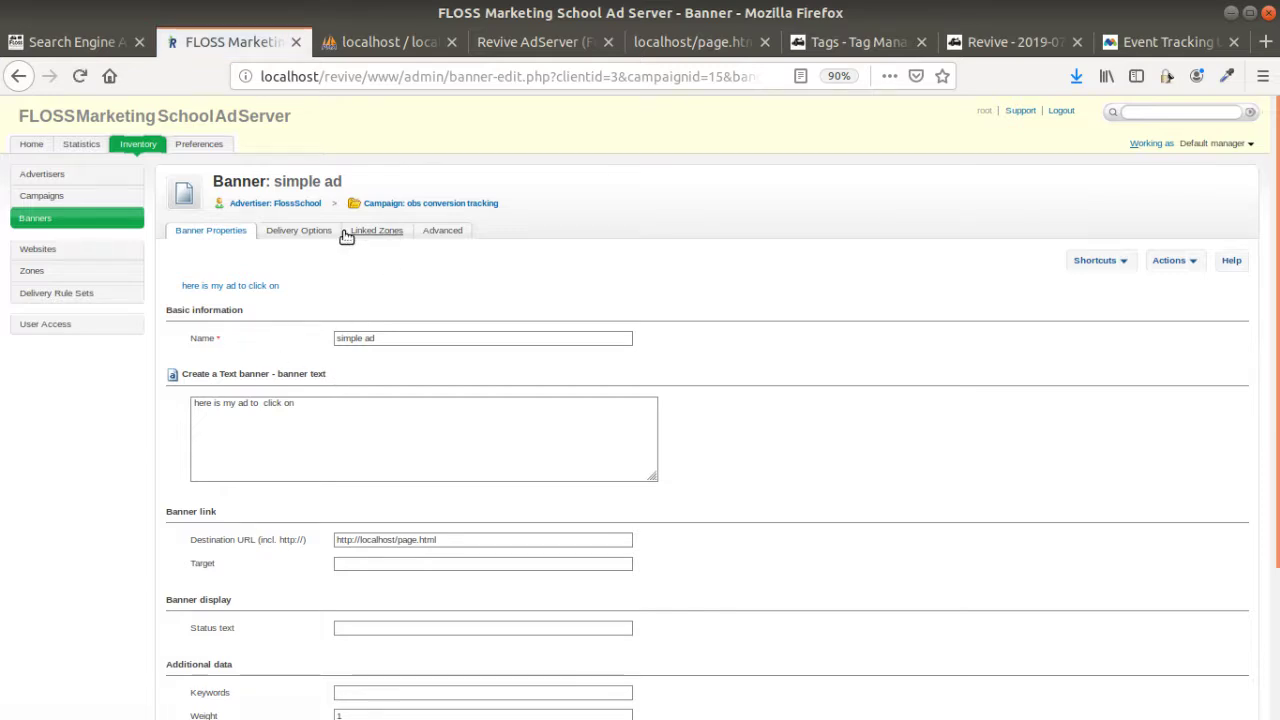
pyautogui.click(376, 232)
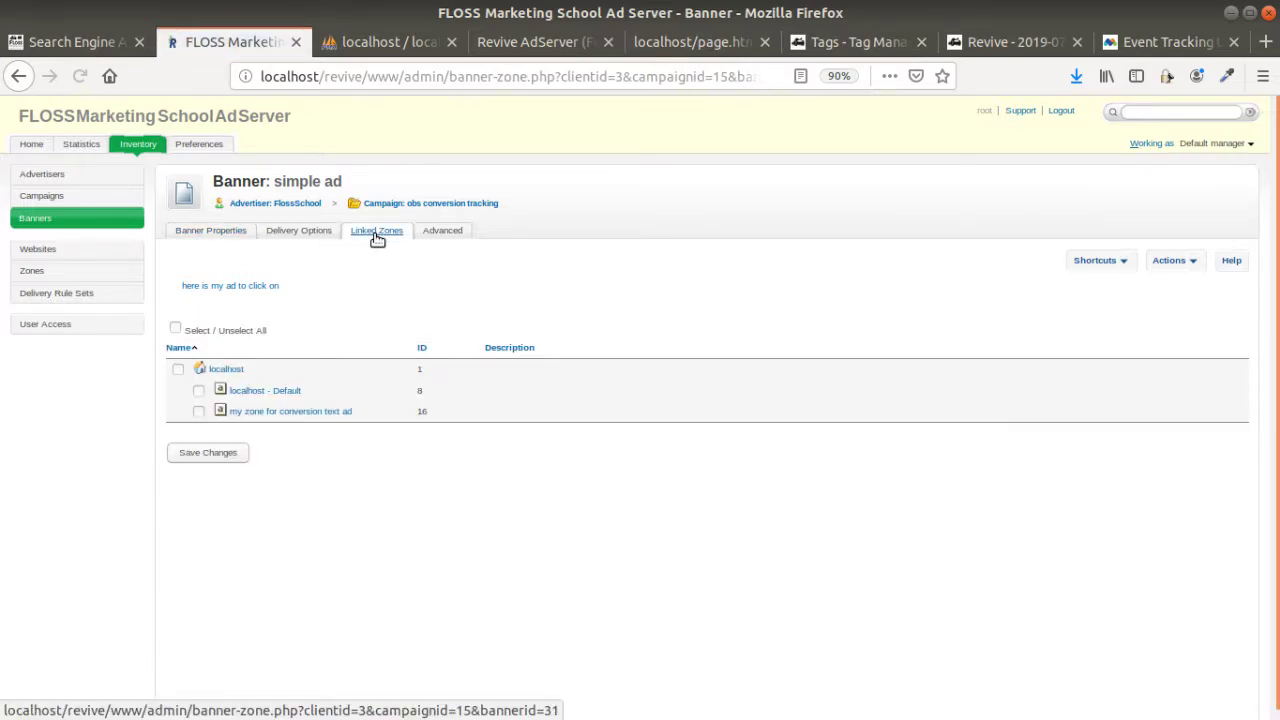
pyautogui.click(455, 232)
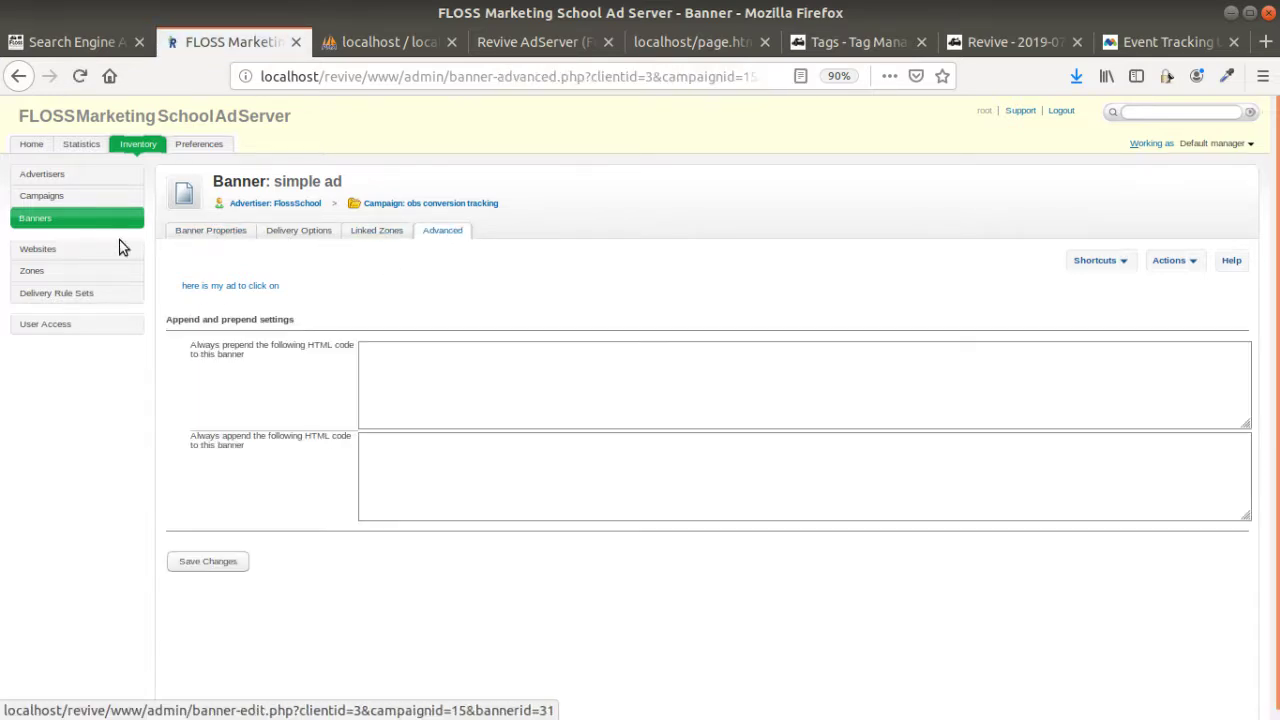
# Add a zone named "obs zone" of type Text ad to the localhost website and save it.
pyautogui.click(69, 249)
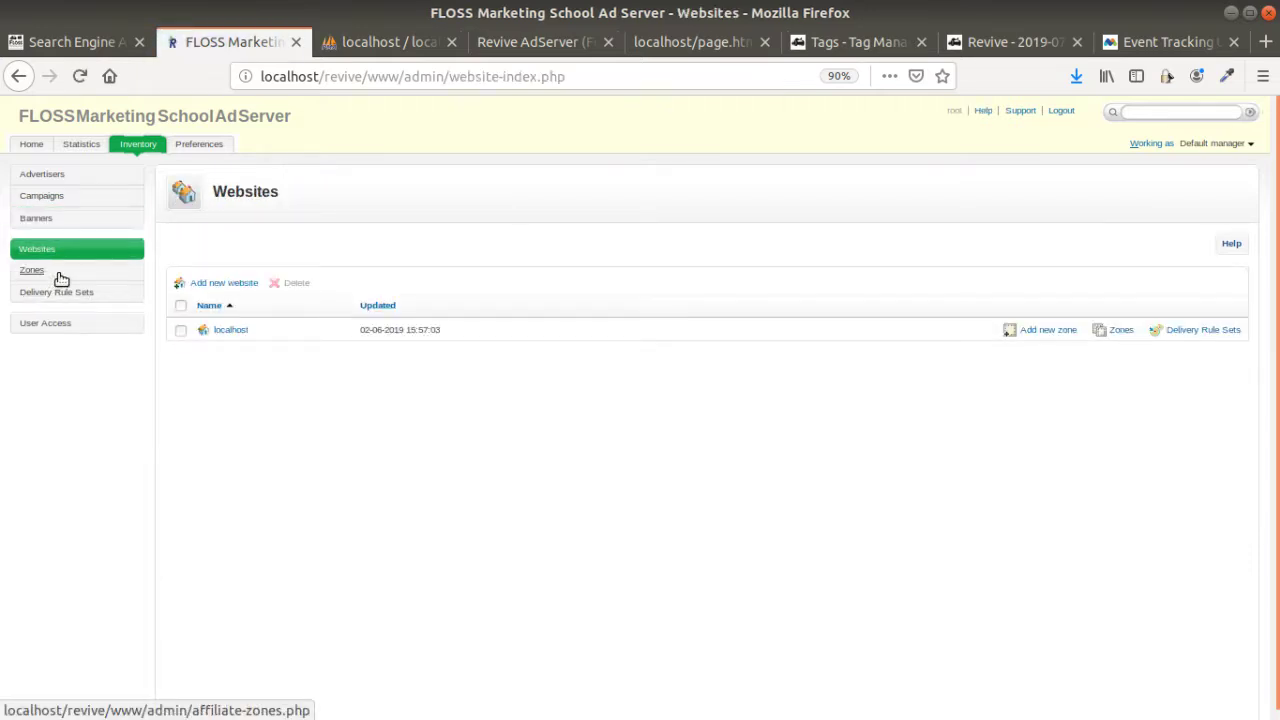
pyautogui.click(32, 271)
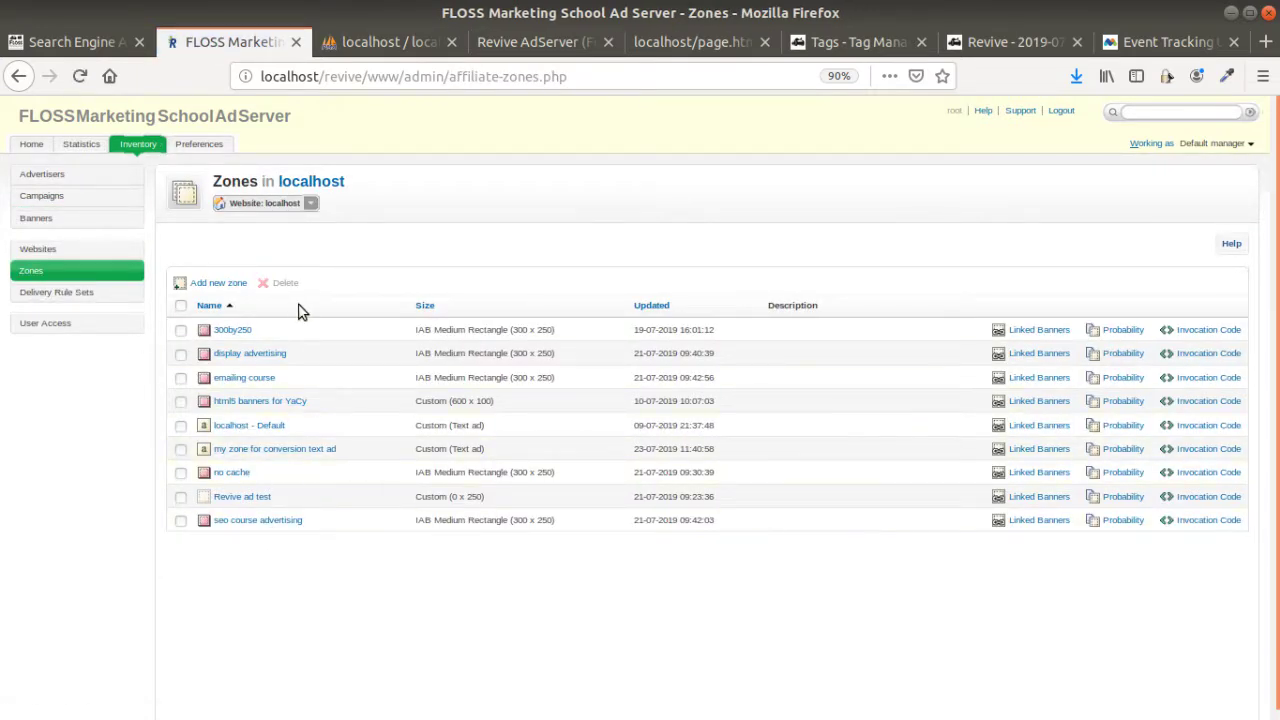
pyautogui.click(243, 283)
pyautogui.moveTo(430, 338); pyautogui.dragTo(306, 338)
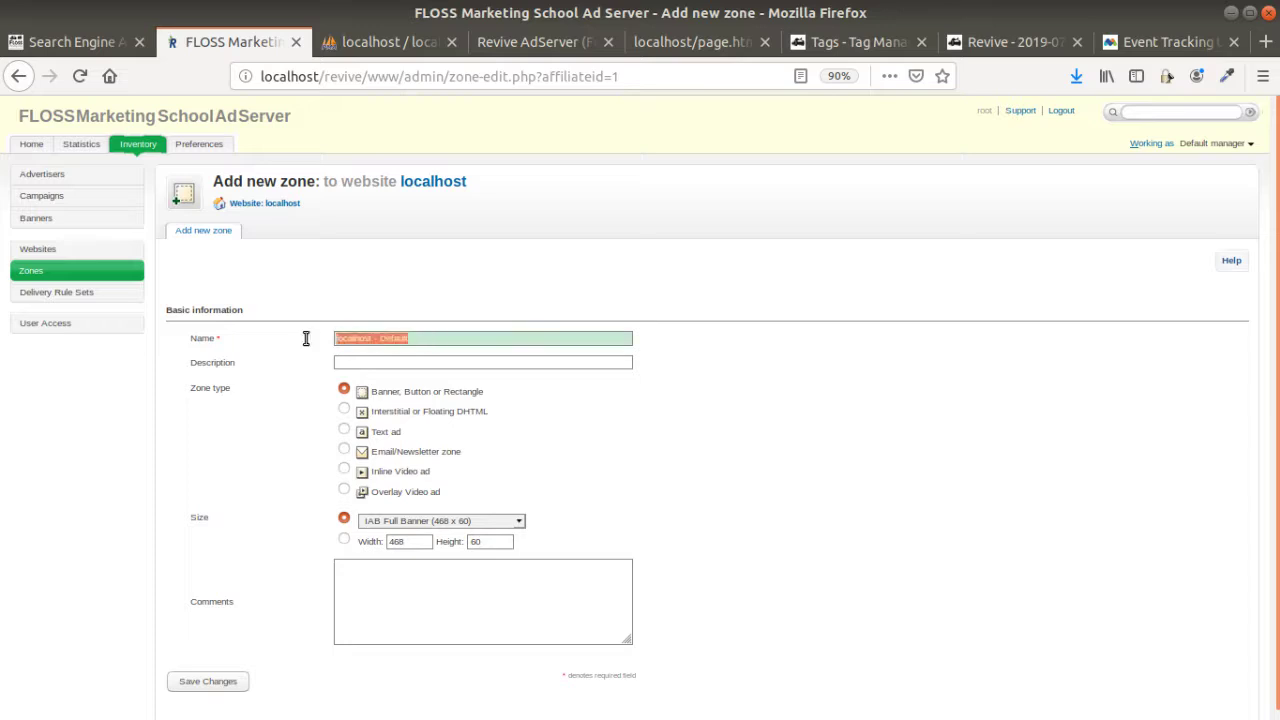
pyautogui.write('obs zone')
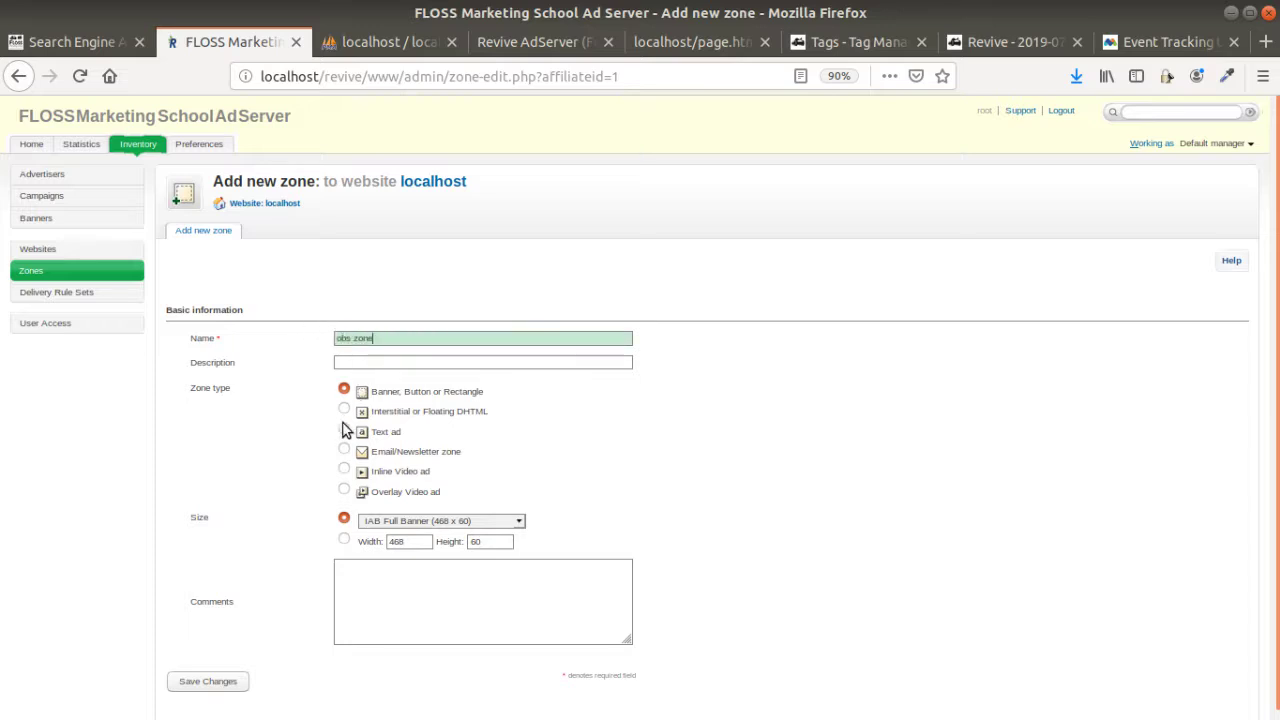
pyautogui.click(344, 431)
pyautogui.scroll(-1, 298, 460)
pyautogui.click(207, 671)
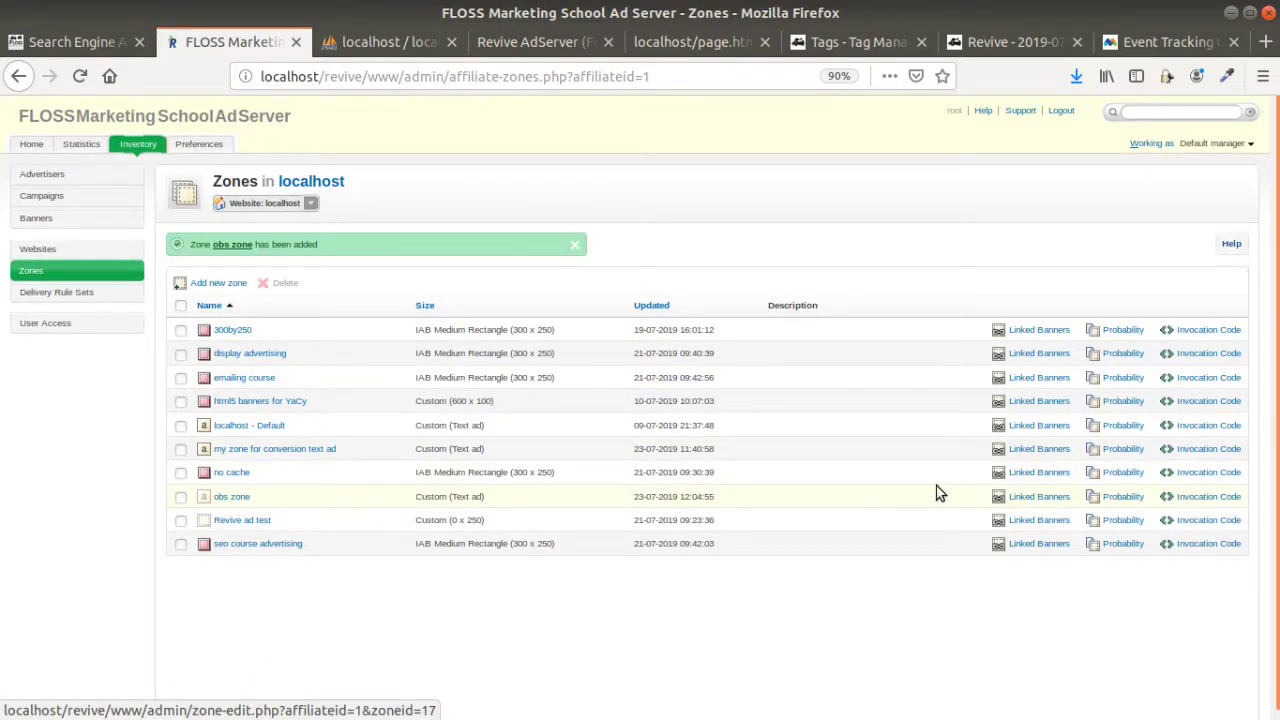
# Link FlossSchool's "obs conversion tracking" campaign to the obs zone.
pyautogui.click(1020, 500)
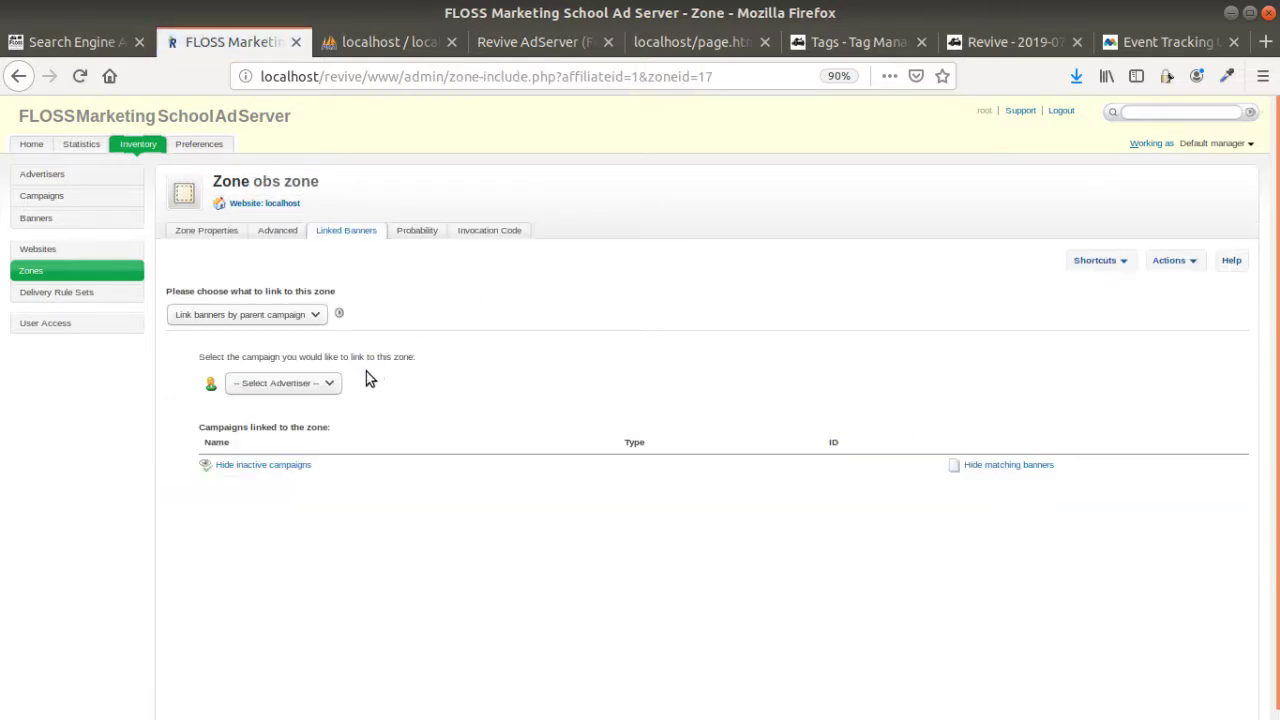
pyautogui.click(321, 382)
pyautogui.click(320, 423)
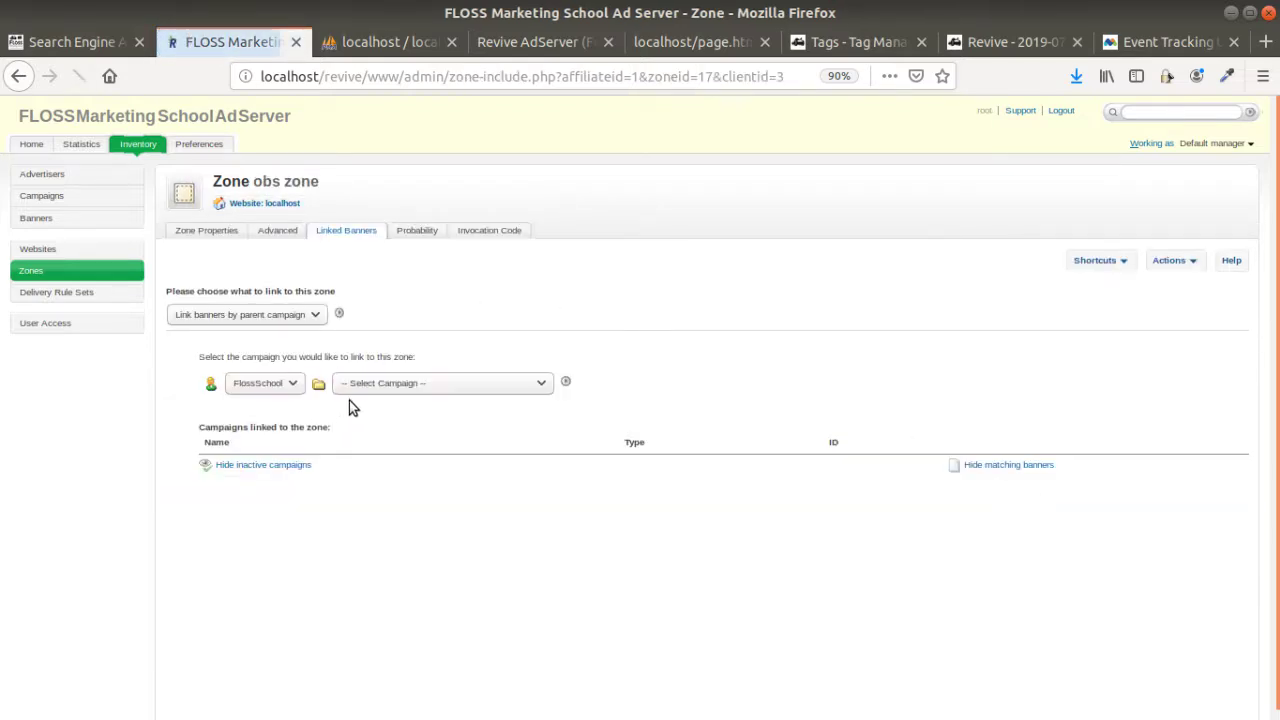
pyautogui.click(400, 386)
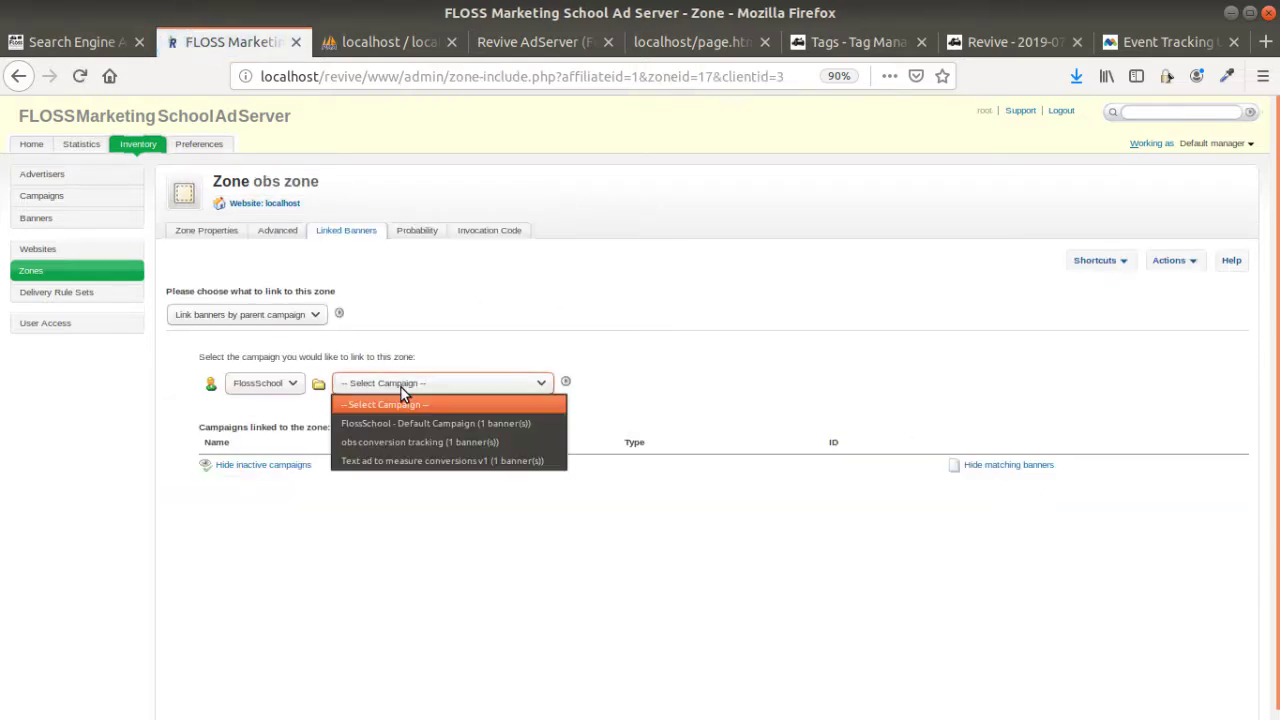
pyautogui.click(417, 446)
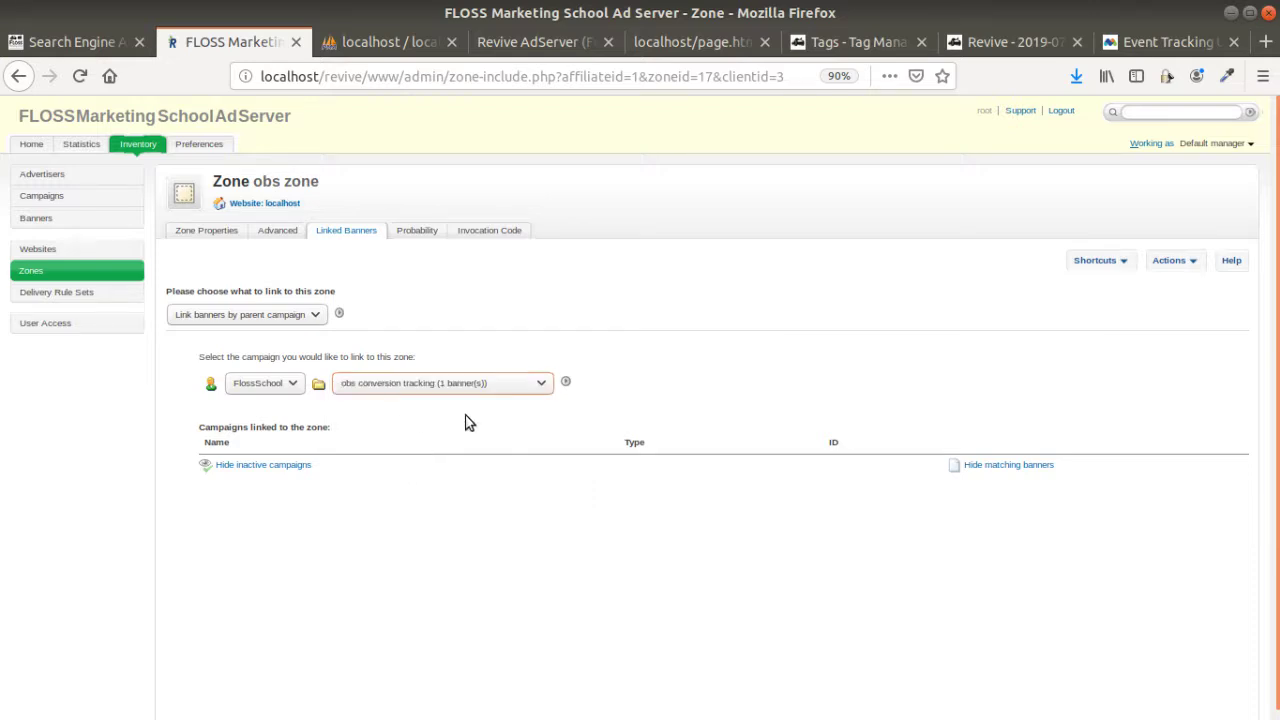
pyautogui.click(566, 384)
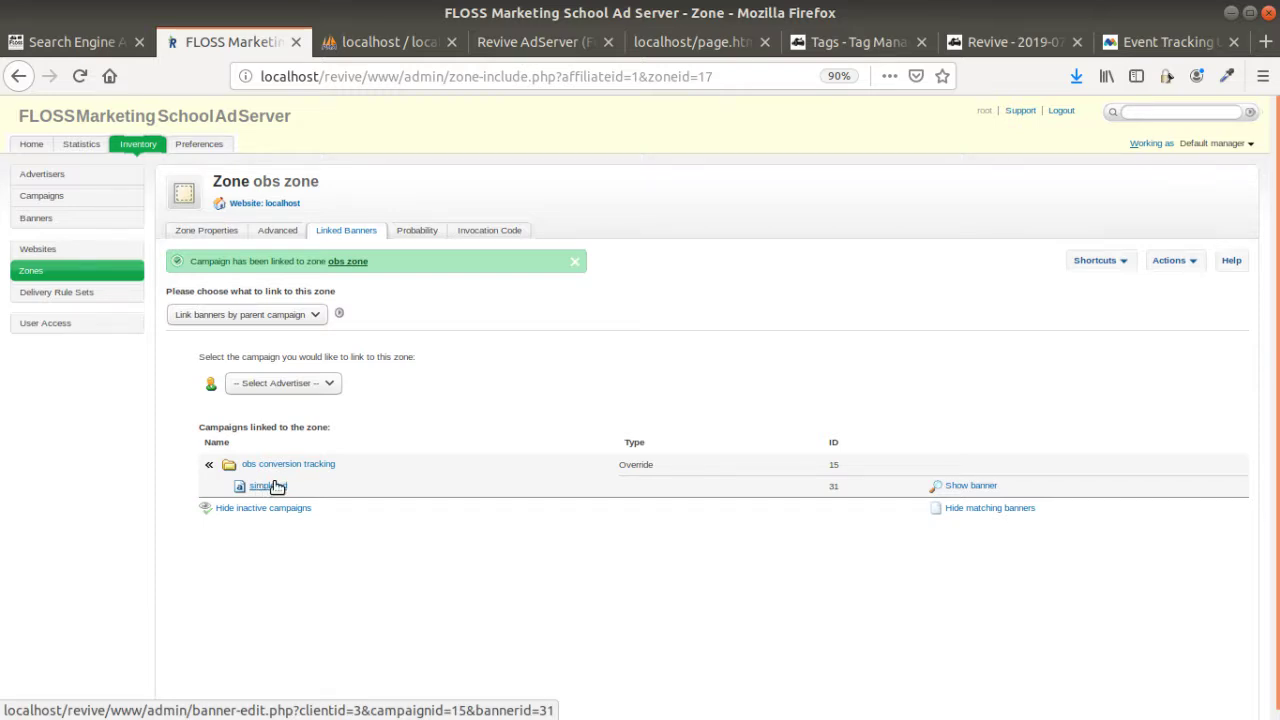
# Generate the obs zone's invocation code as a Javascript Tag and copy the whole banner code.
pyautogui.click(484, 232)
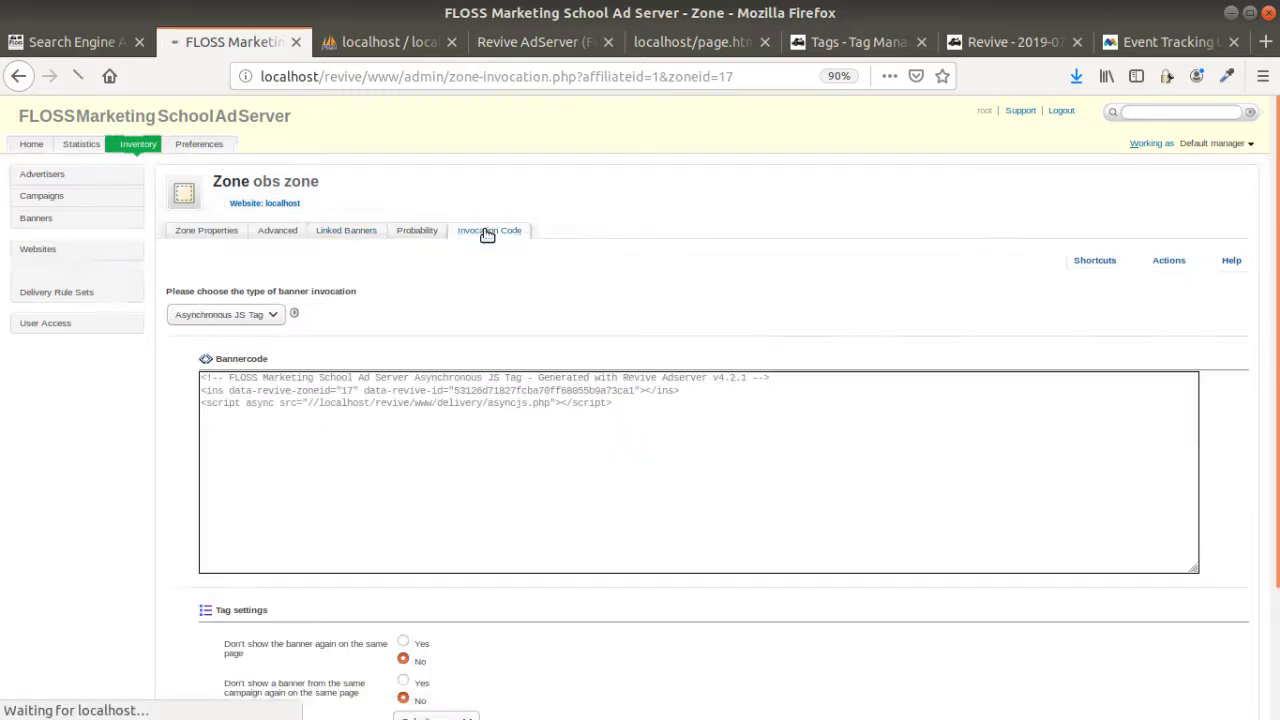
pyautogui.click(444, 372)
pyautogui.click(253, 315)
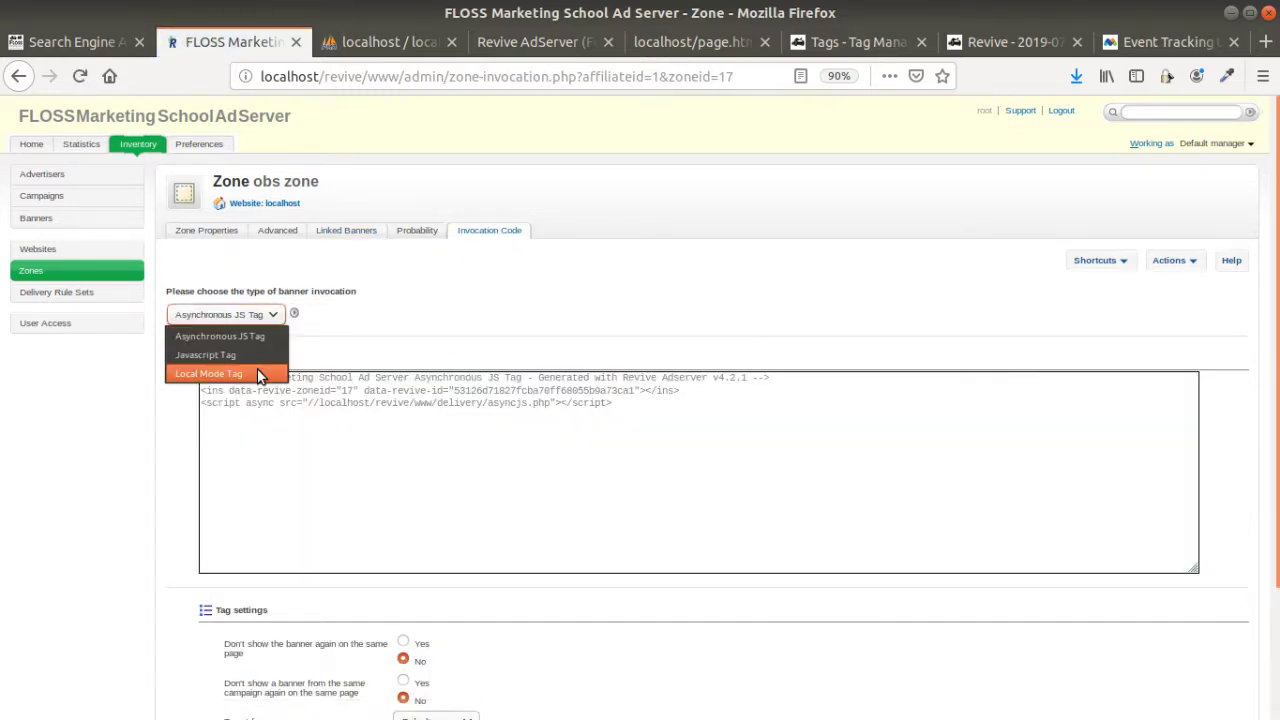
pyautogui.click(259, 356)
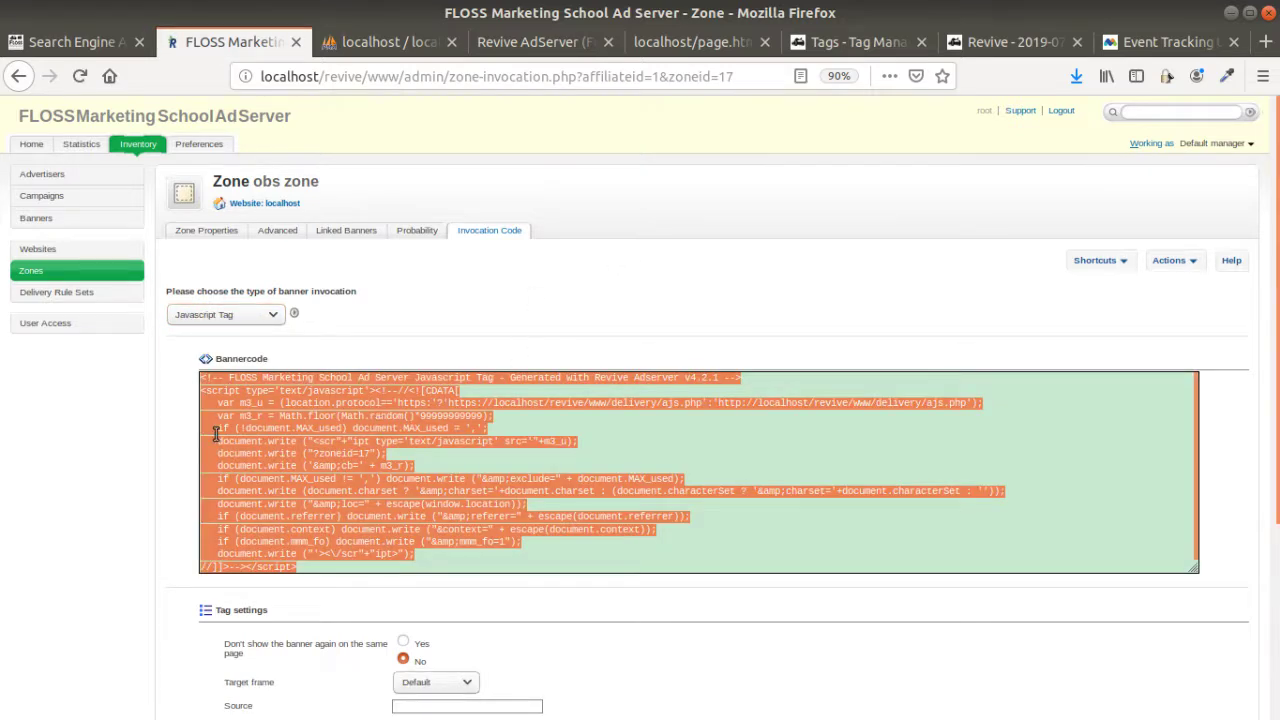
# Switch to Text Editor, replace the existing ad script in simple-ad.html with the copied obs zone code, and save the file.
pyautogui.click(30, 268)
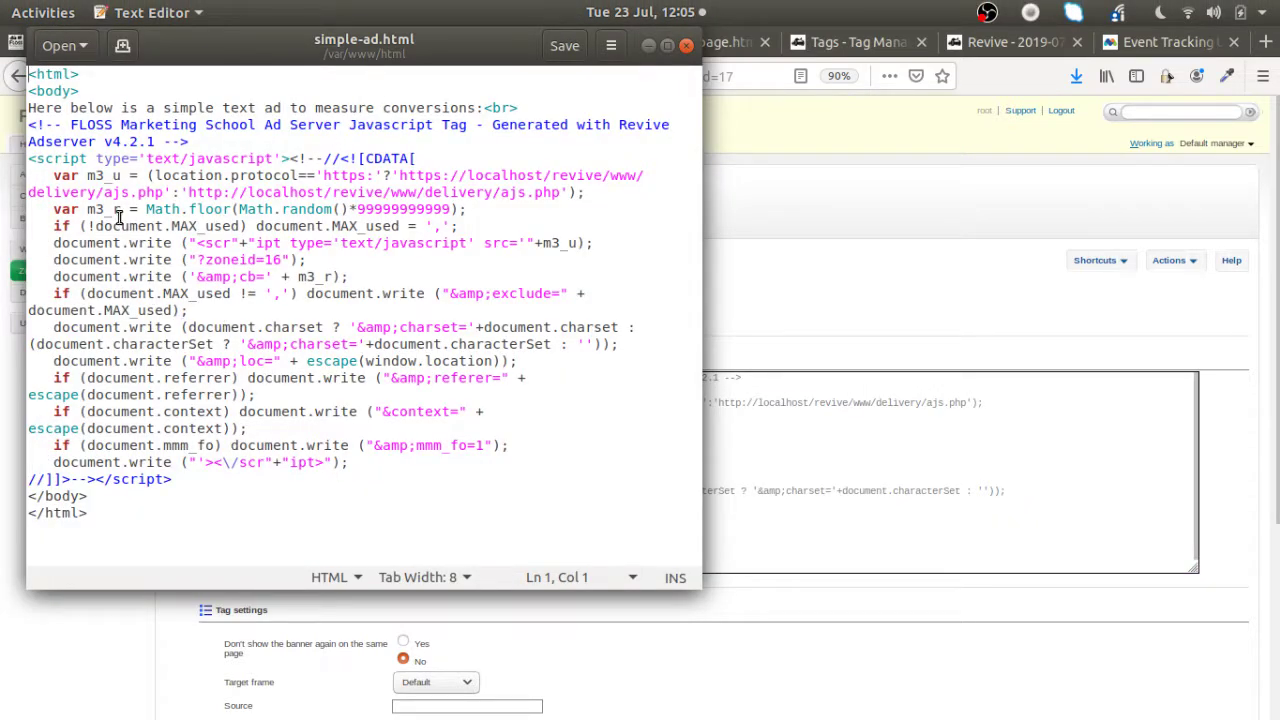
pyautogui.click(53, 158)
pyautogui.click(70, 123)
pyautogui.hotkey('shift', 'End')
pyautogui.hotkey('shift', 'Down')
pyautogui.hotkey('shift', 'Down')
pyautogui.hotkey('shift', 'Down')
pyautogui.hotkey('shift', 'Down')
pyautogui.hotkey('shift', 'Down')
pyautogui.hotkey('shift', 'Down')
pyautogui.hotkey('shift', 'Down')
pyautogui.hotkey('shift', 'Down')
pyautogui.hotkey('shift', 'Down')
pyautogui.hotkey('shift', 'Down')
pyautogui.hotkey('shift', 'Down')
pyautogui.hotkey('shift', 'Down')
pyautogui.hotkey('shift', 'Down')
pyautogui.hotkey('shift', 'Down')
pyautogui.hotkey('shift', 'Down')
pyautogui.hotkey('shift', 'Down')
pyautogui.hotkey('shift', 'Down')
pyautogui.hotkey('shift', 'Down')
pyautogui.hotkey('shift', 'Down')
pyautogui.hotkey('shift', 'Down')
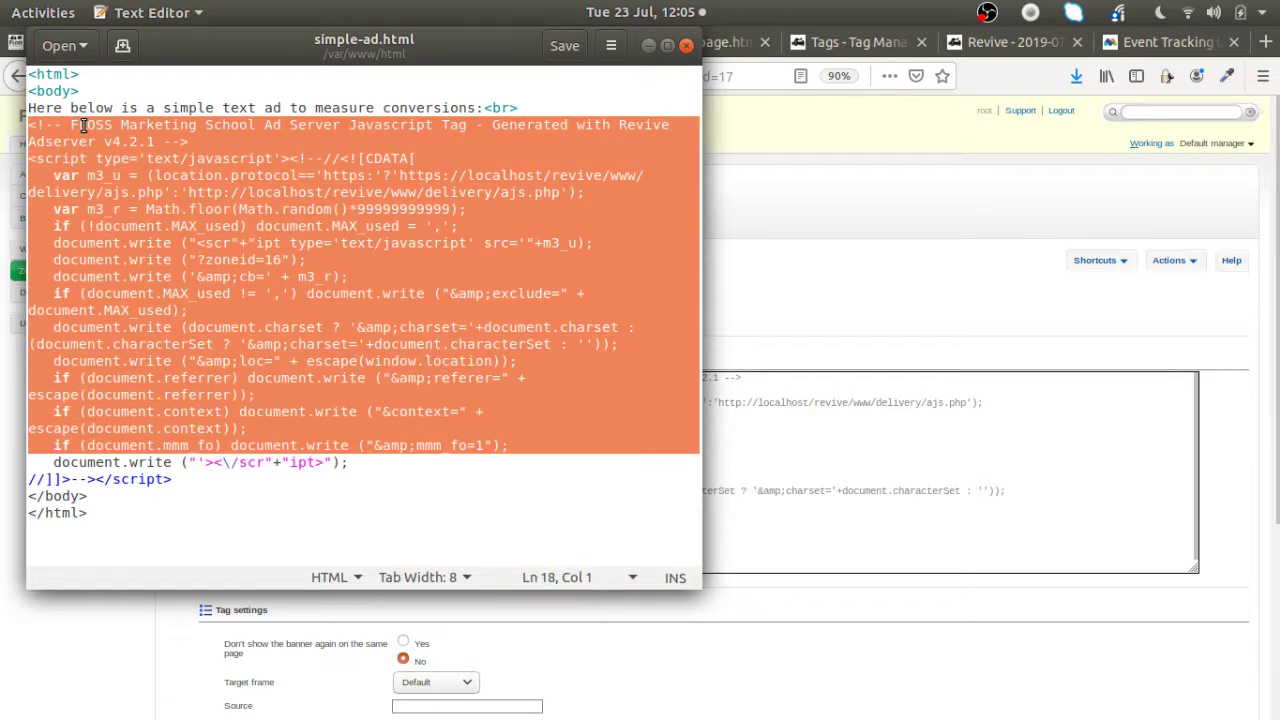
pyautogui.hotkey('ctrl', 'v')
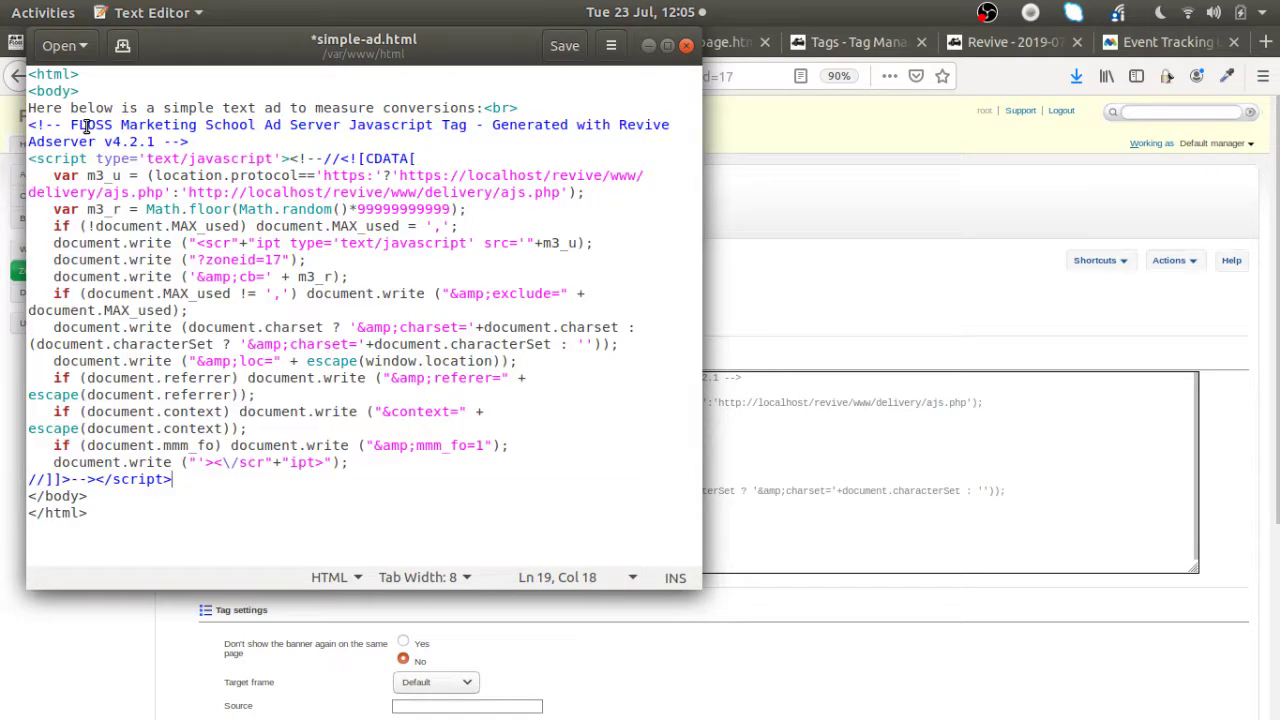
pyautogui.hotkey('ctrl', 's')
# Return to Firefox and reload localhost/simple-ad.html to check the ad served by the zone.
pyautogui.click(847, 246)
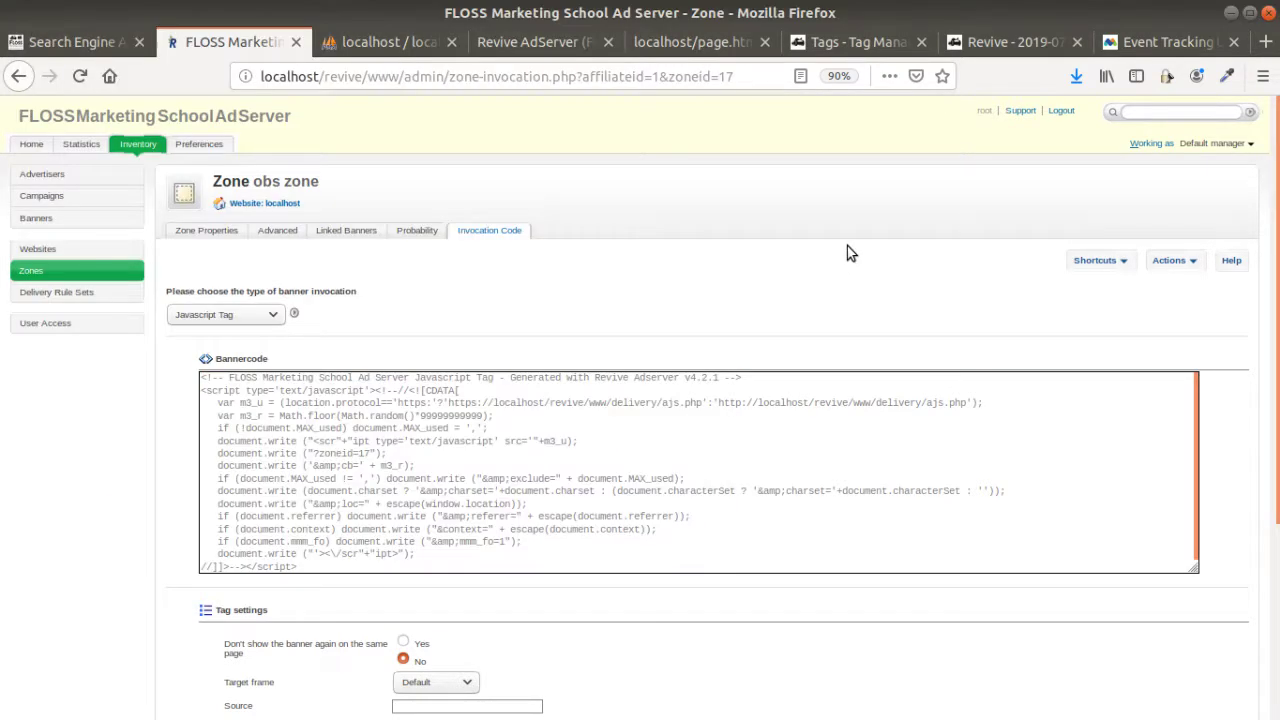
pyautogui.click(678, 45)
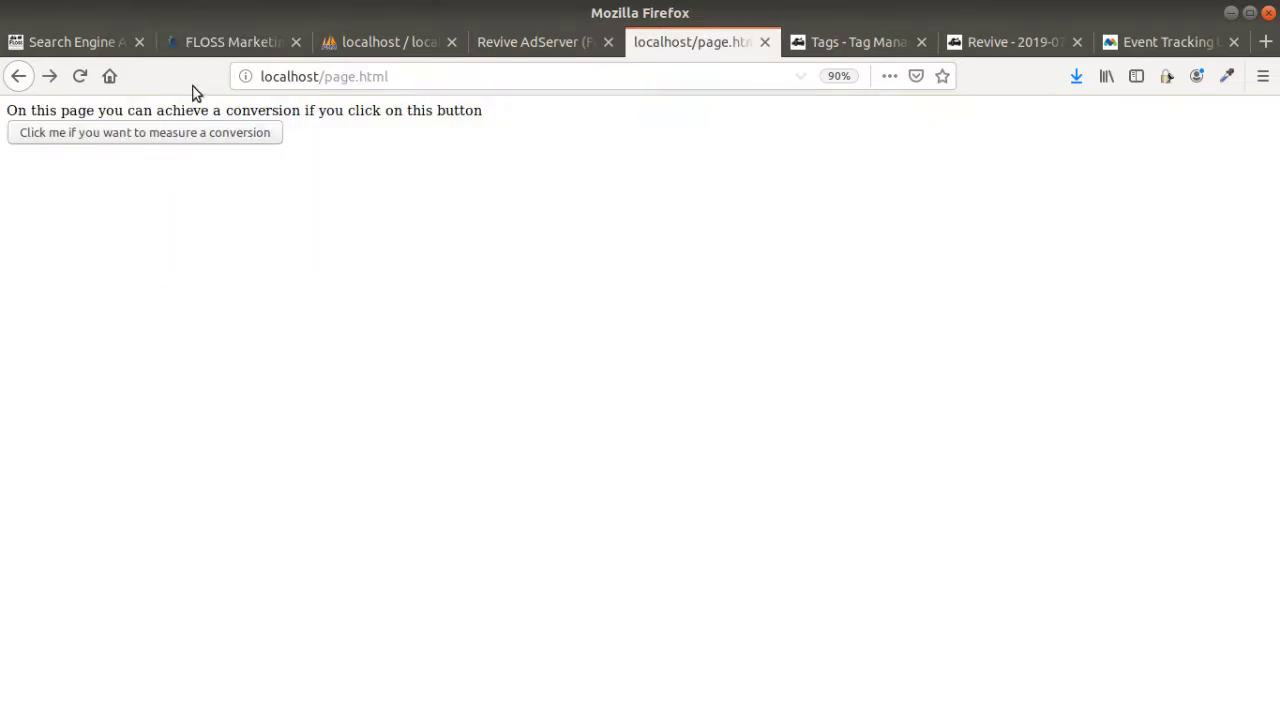
pyautogui.click(16, 77)
pyautogui.click(367, 79)
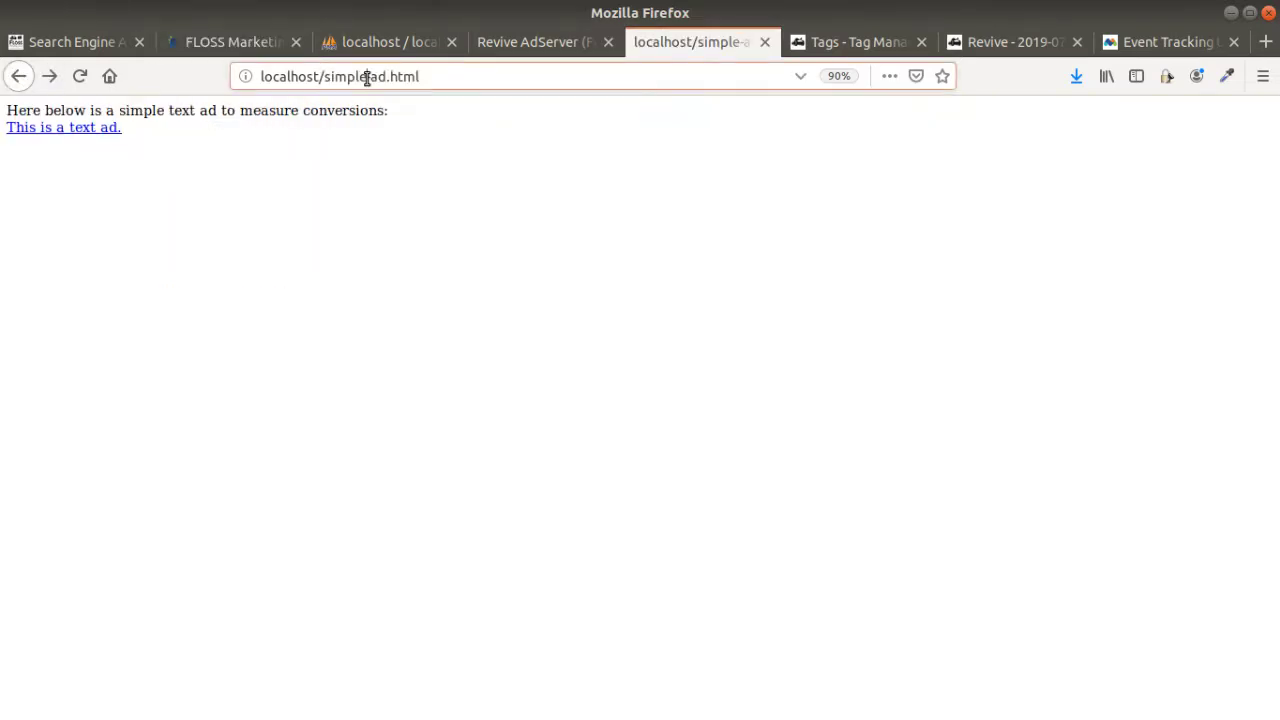
pyautogui.press('Return')
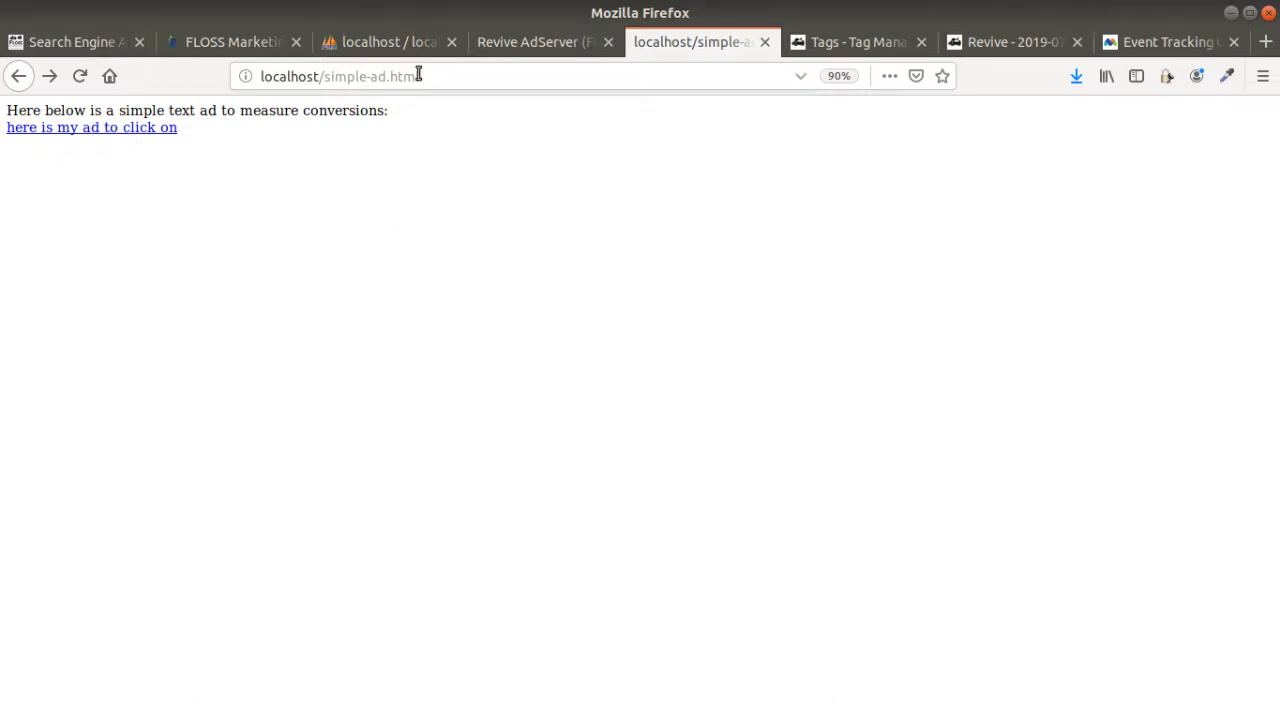
# Add a tracker named "OBS conversion tracker" with conversion type Sale and default status Approved to the FlossSchool advertiser in the ad server.
pyautogui.click(230, 40)
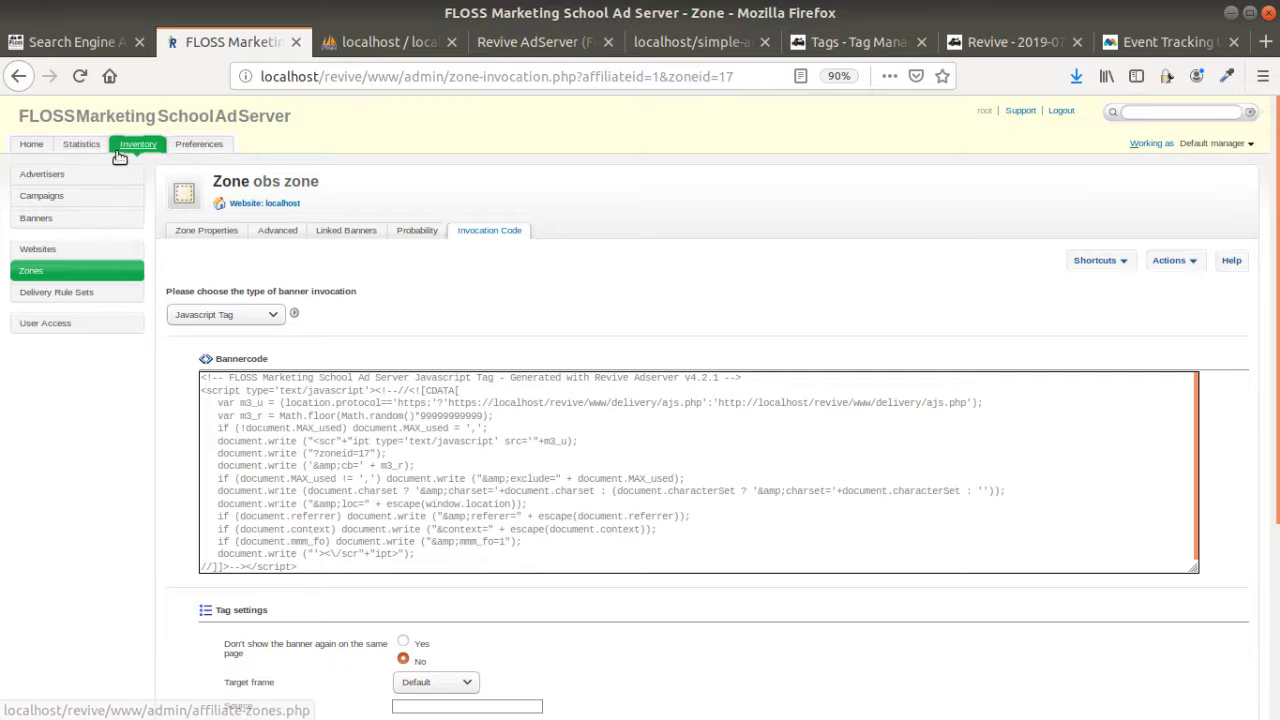
pyautogui.click(48, 178)
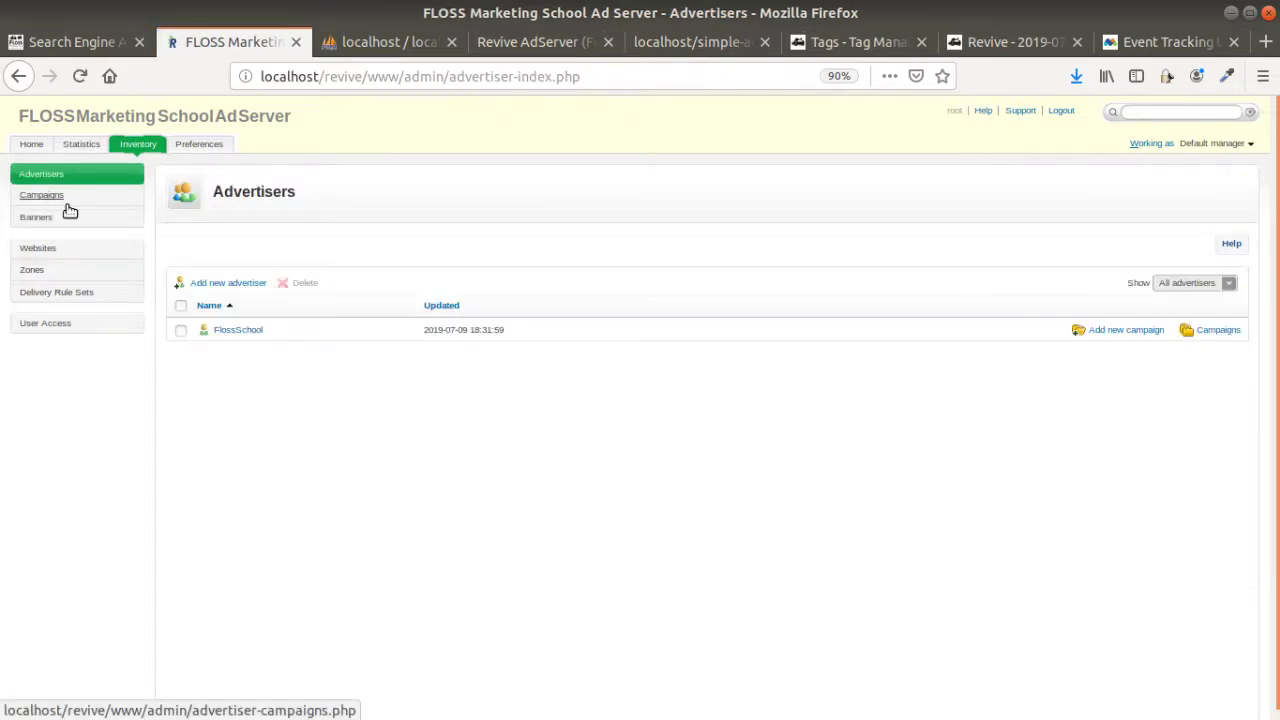
pyautogui.click(240, 338)
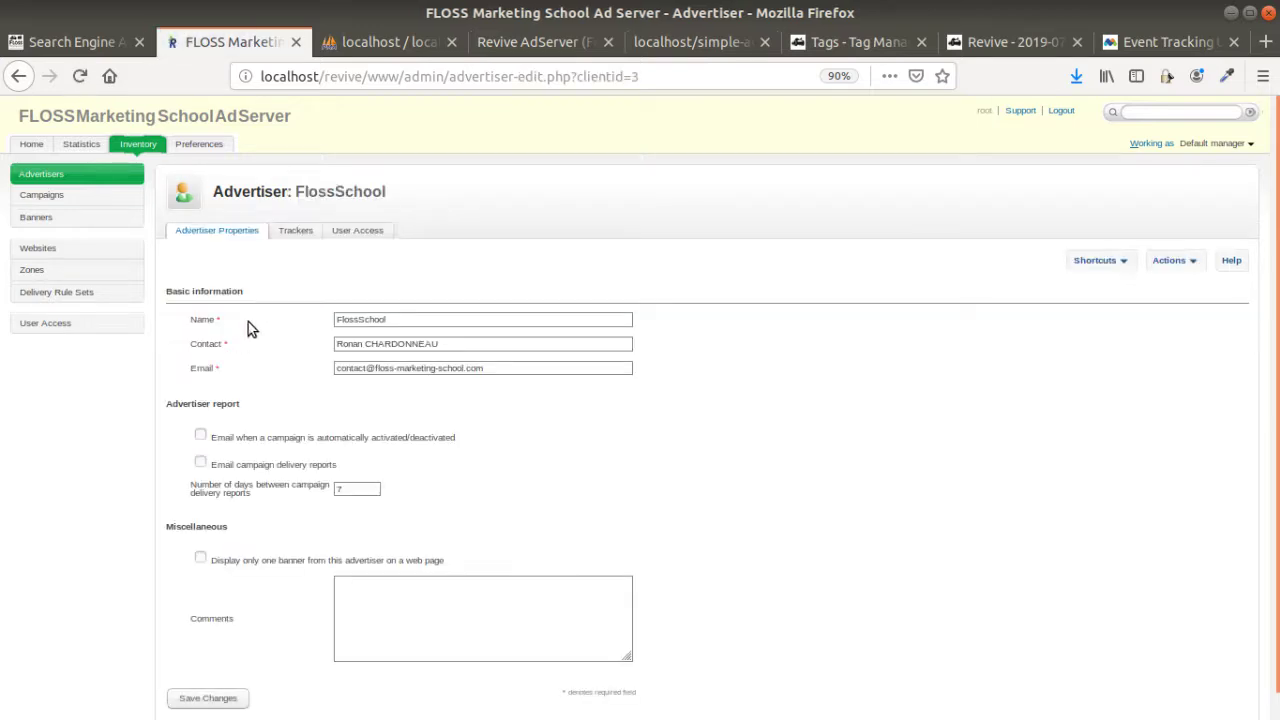
pyautogui.click(296, 232)
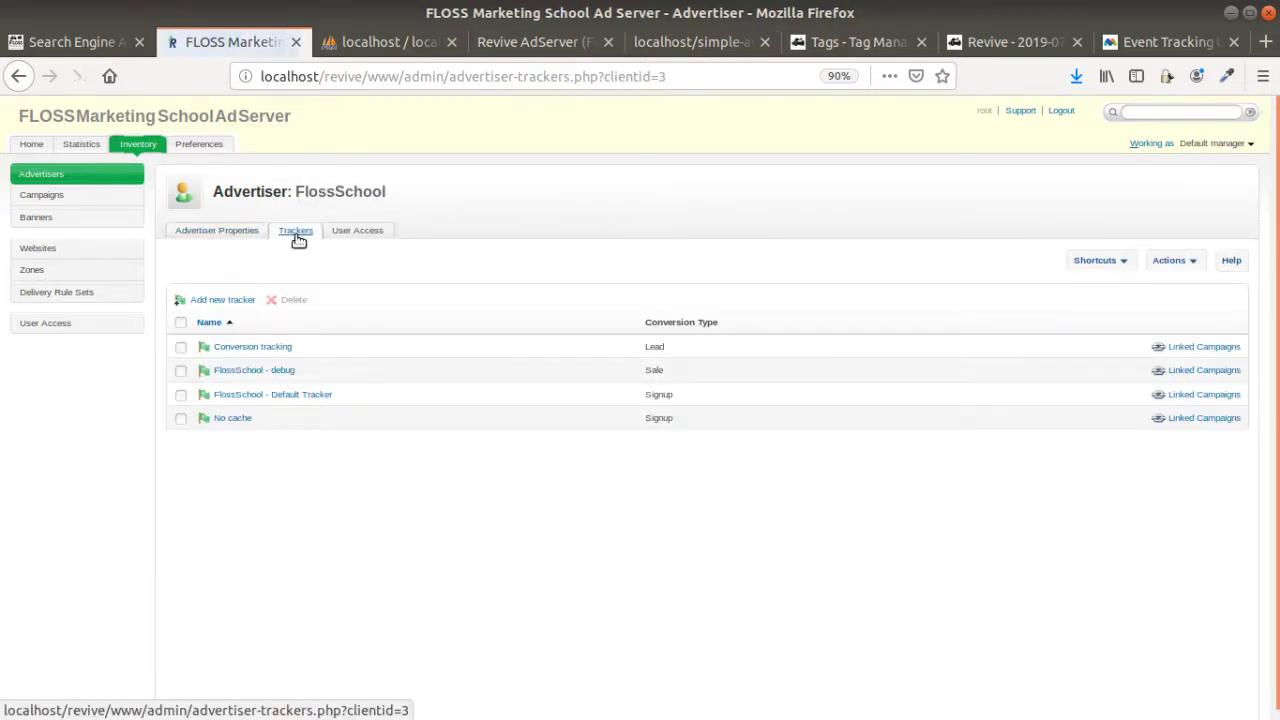
pyautogui.click(230, 301)
pyautogui.click(491, 318)
pyautogui.moveTo(491, 318); pyautogui.dragTo(337, 319)
pyautogui.write('O')
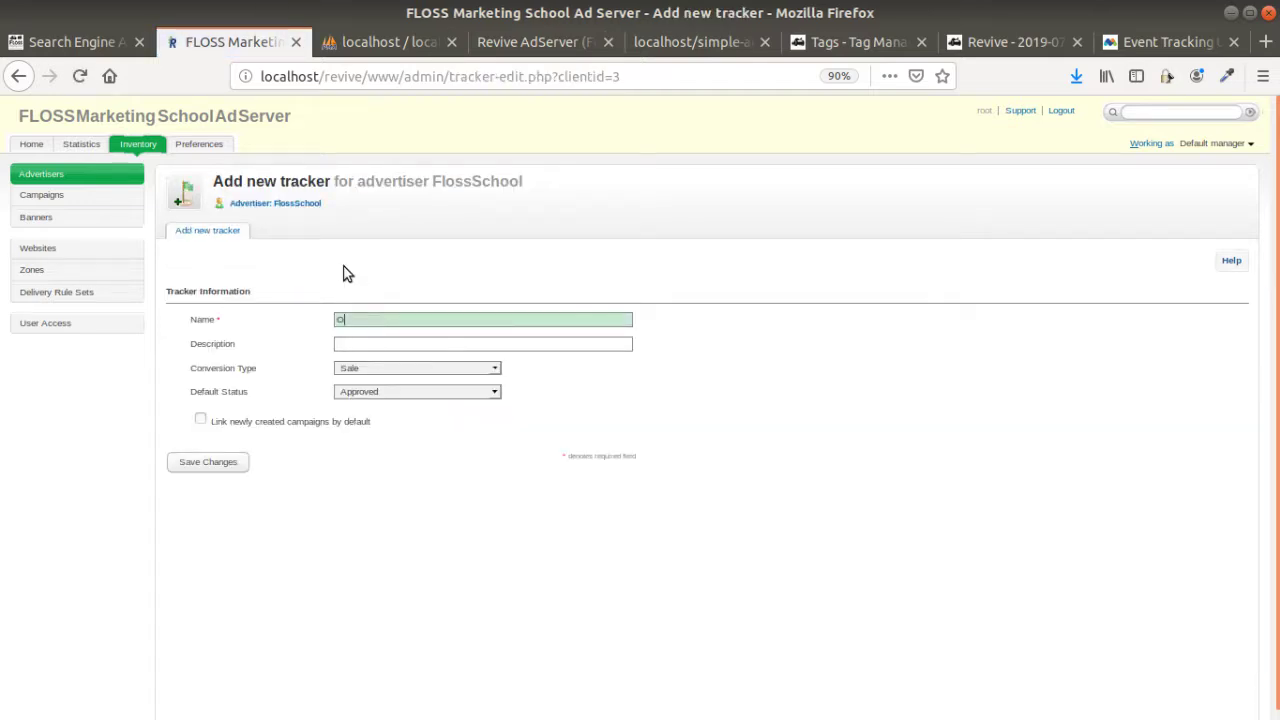
pyautogui.write('BS conversion tracker')
pyautogui.click(356, 370)
pyautogui.click(361, 382)
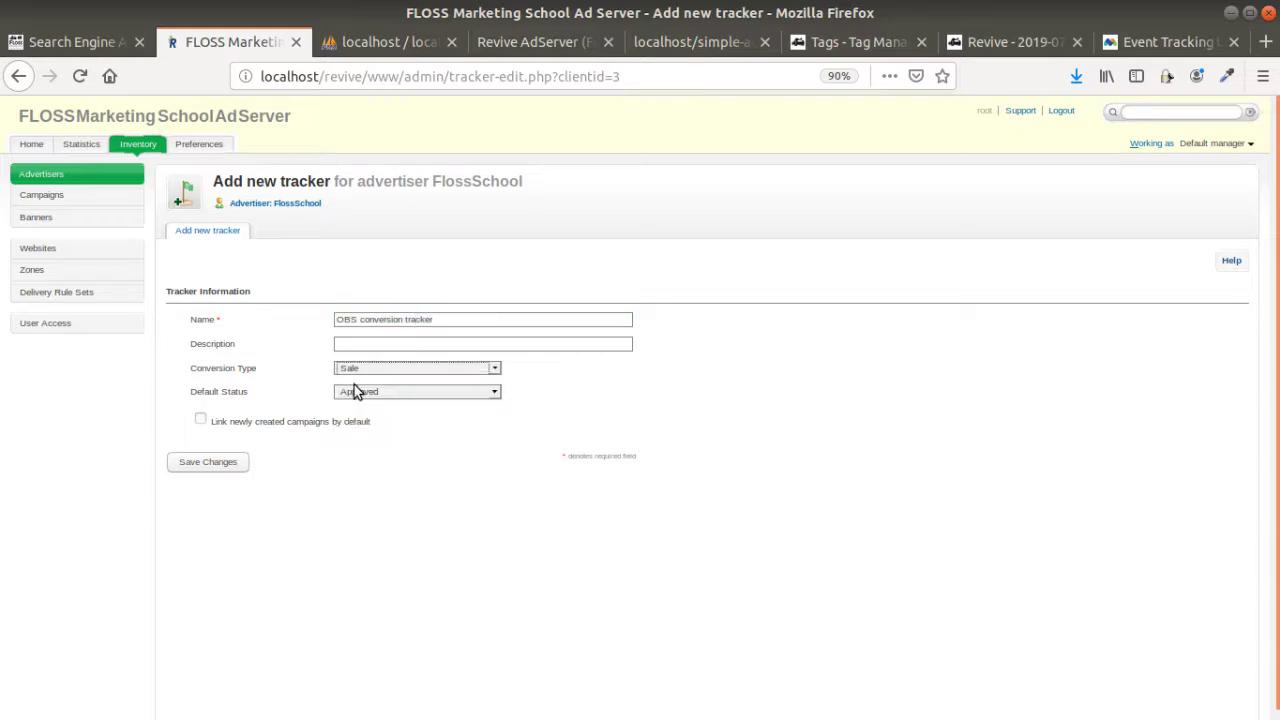
pyautogui.click(232, 460)
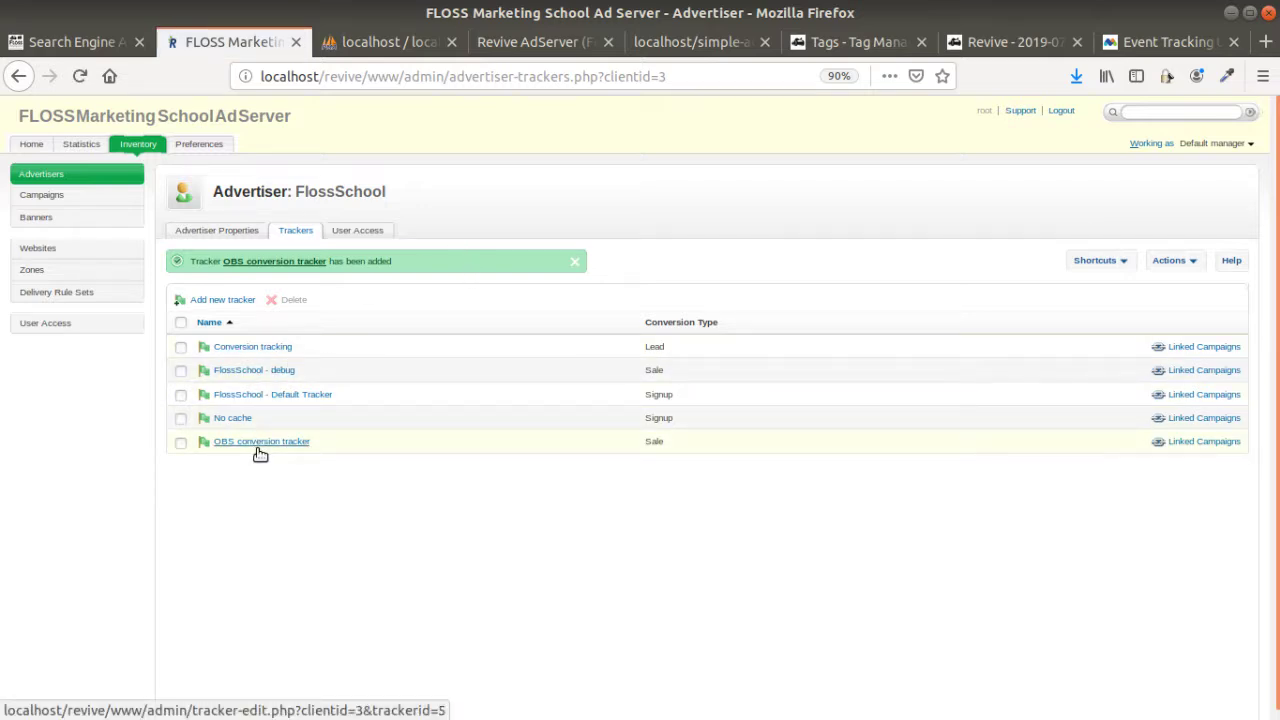
# Link the OBS conversion tracker to the "obs conversion tracking" campaign, save the link, and view the tracker's invocation code.
pyautogui.click(1178, 443)
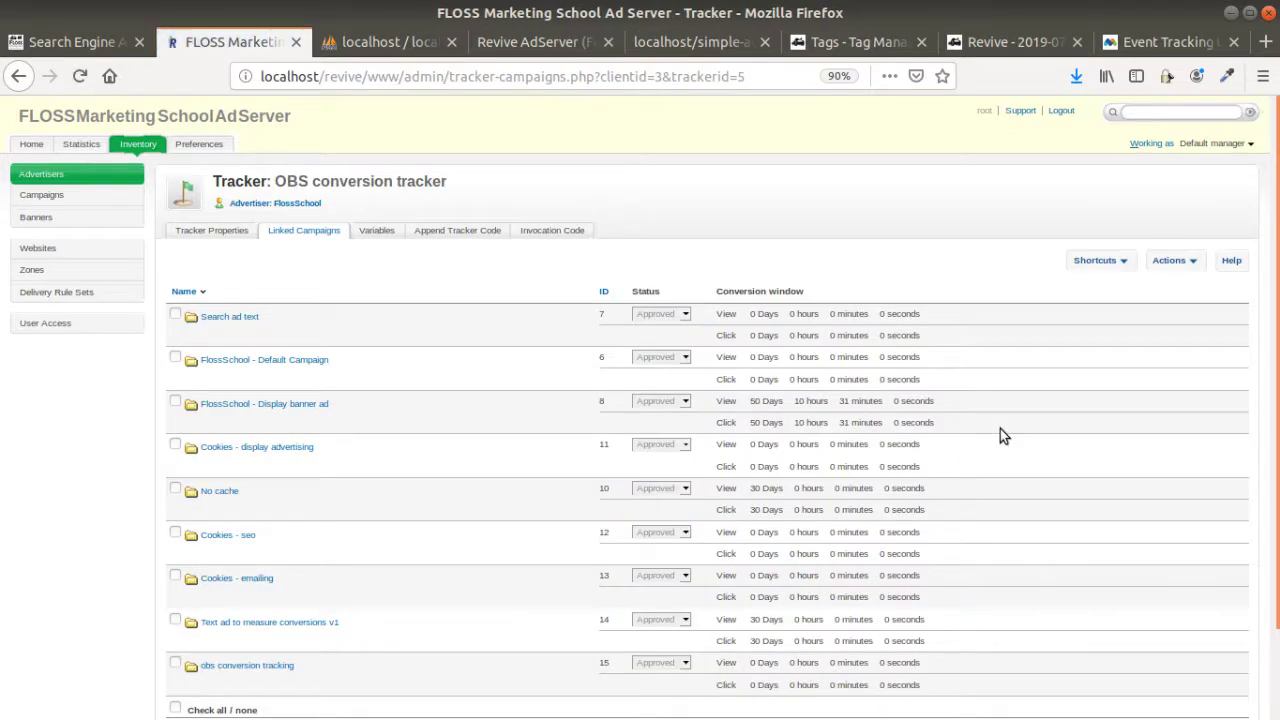
pyautogui.scroll(-2, 381, 517)
pyautogui.click(175, 565)
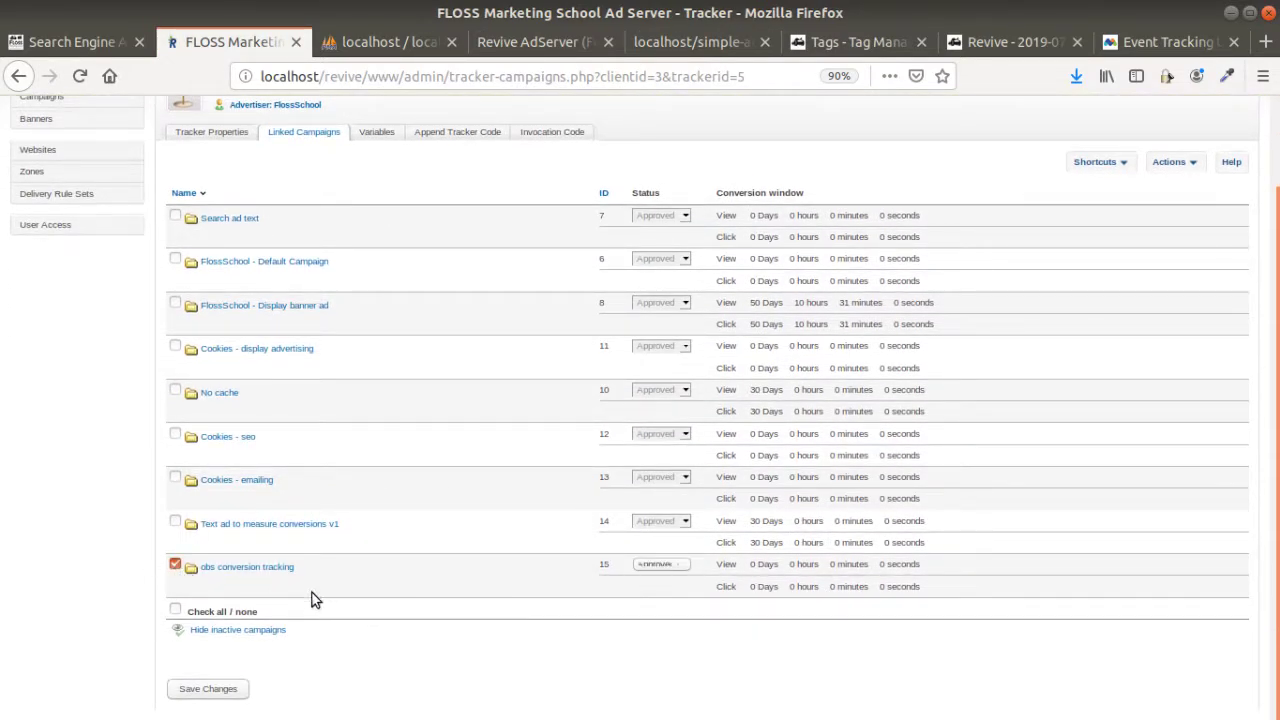
pyautogui.click(208, 690)
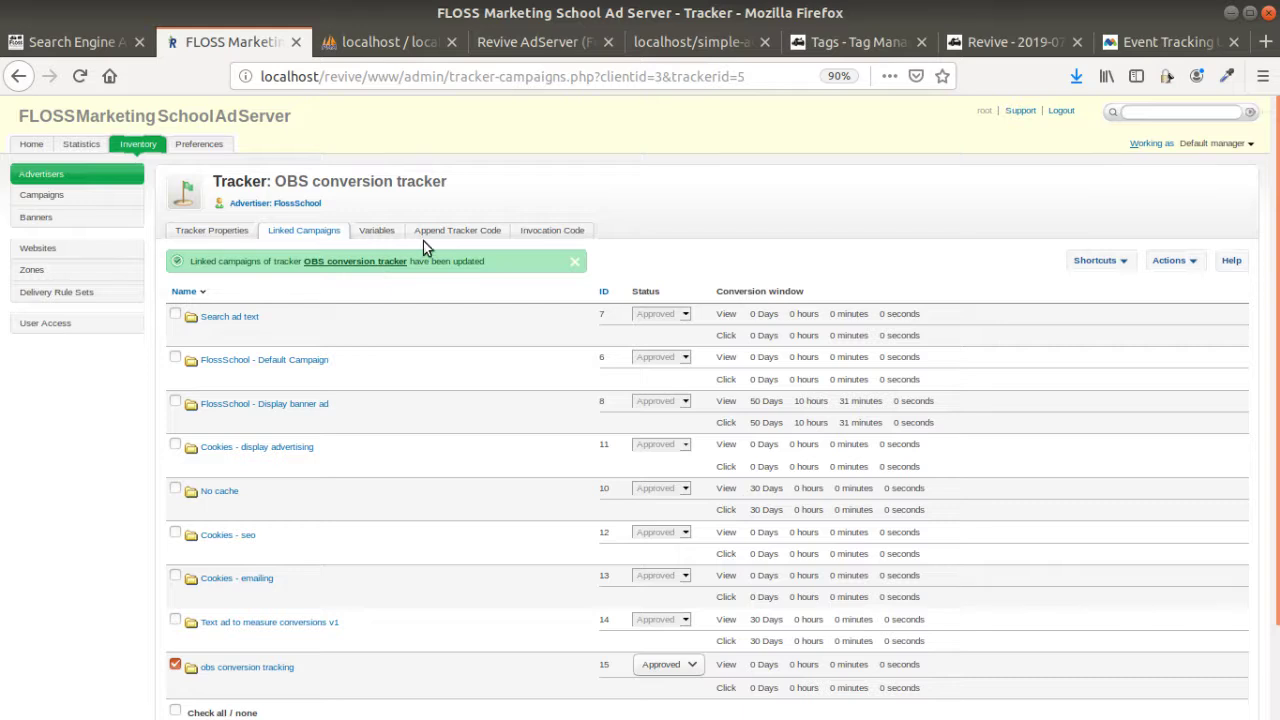
pyautogui.click(545, 232)
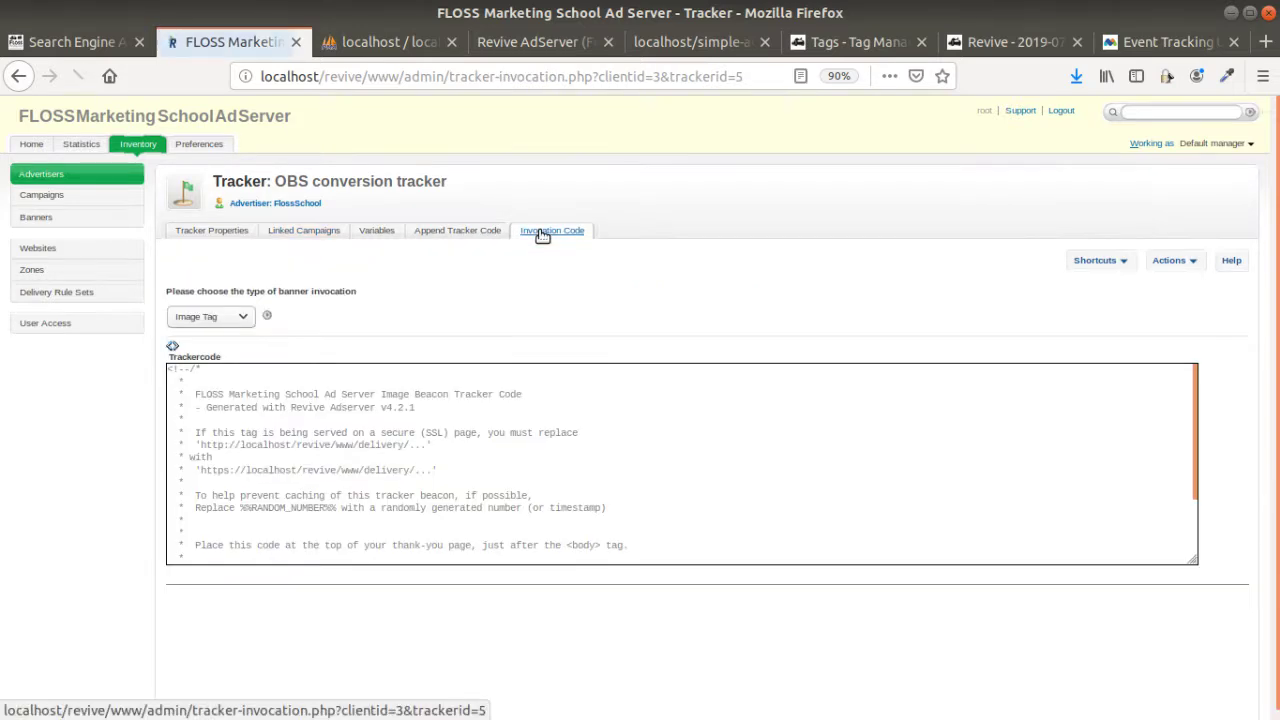
# Set the conversion window of the tracker's linked "obs conversion tracking" campaign to 30 days for both View and Click, and save it.
pyautogui.click(304, 232)
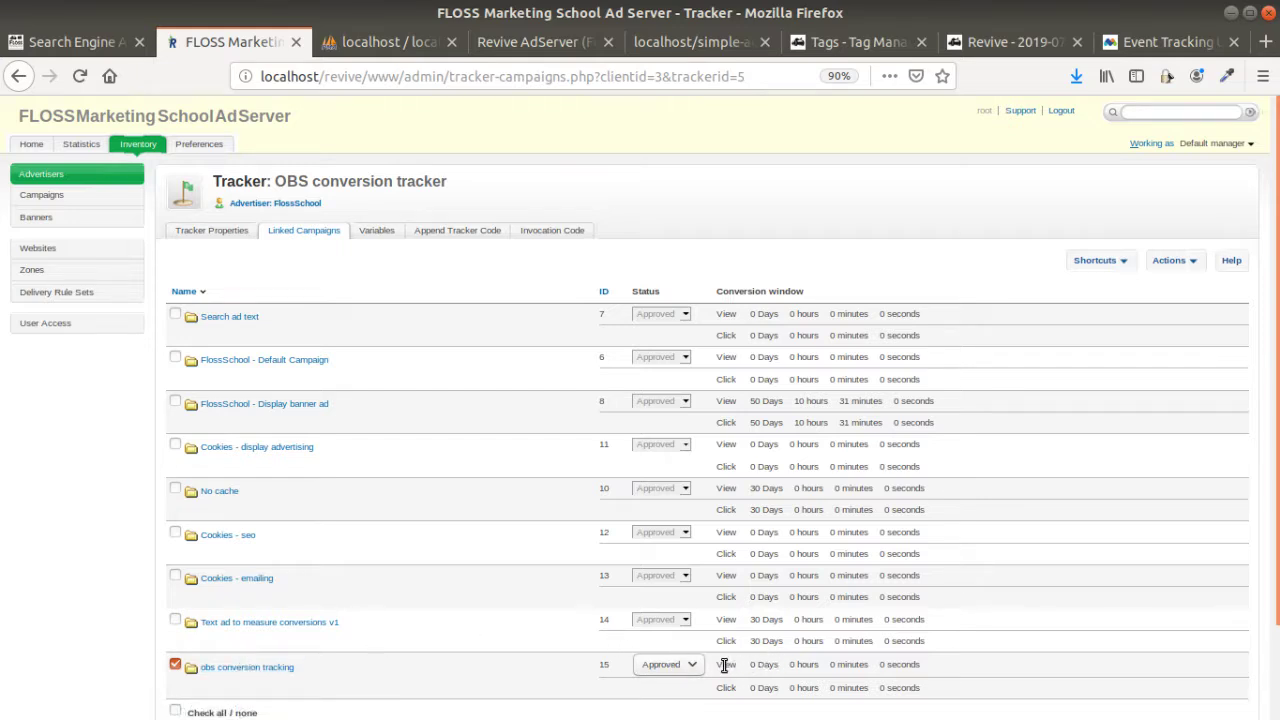
pyautogui.moveTo(716, 672); pyautogui.dragTo(907, 687)
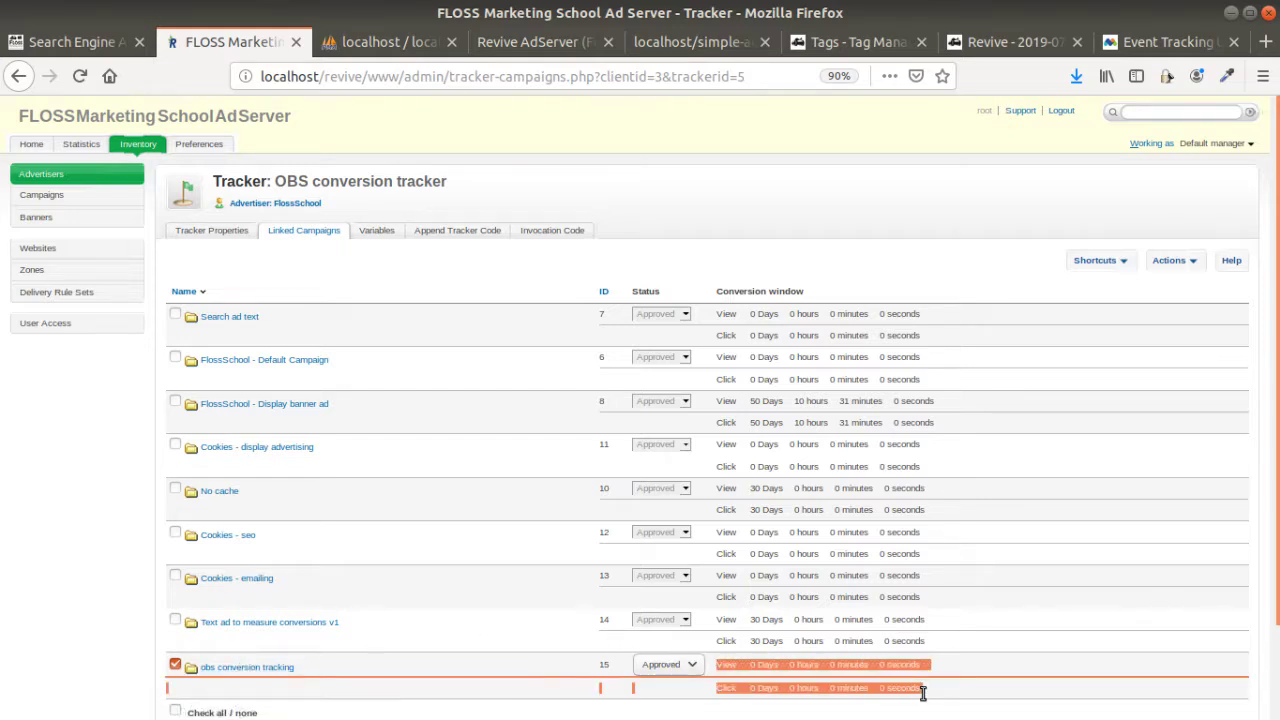
pyautogui.click(786, 233)
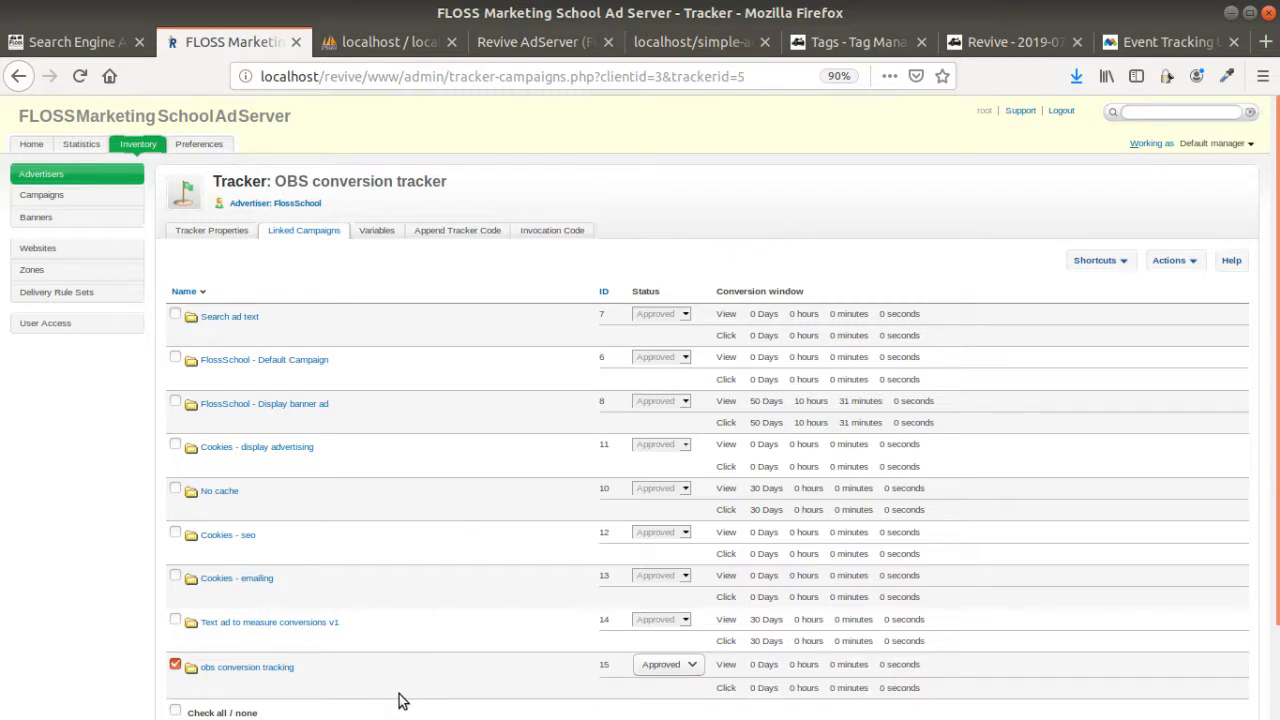
pyautogui.scroll(-2, 410, 690)
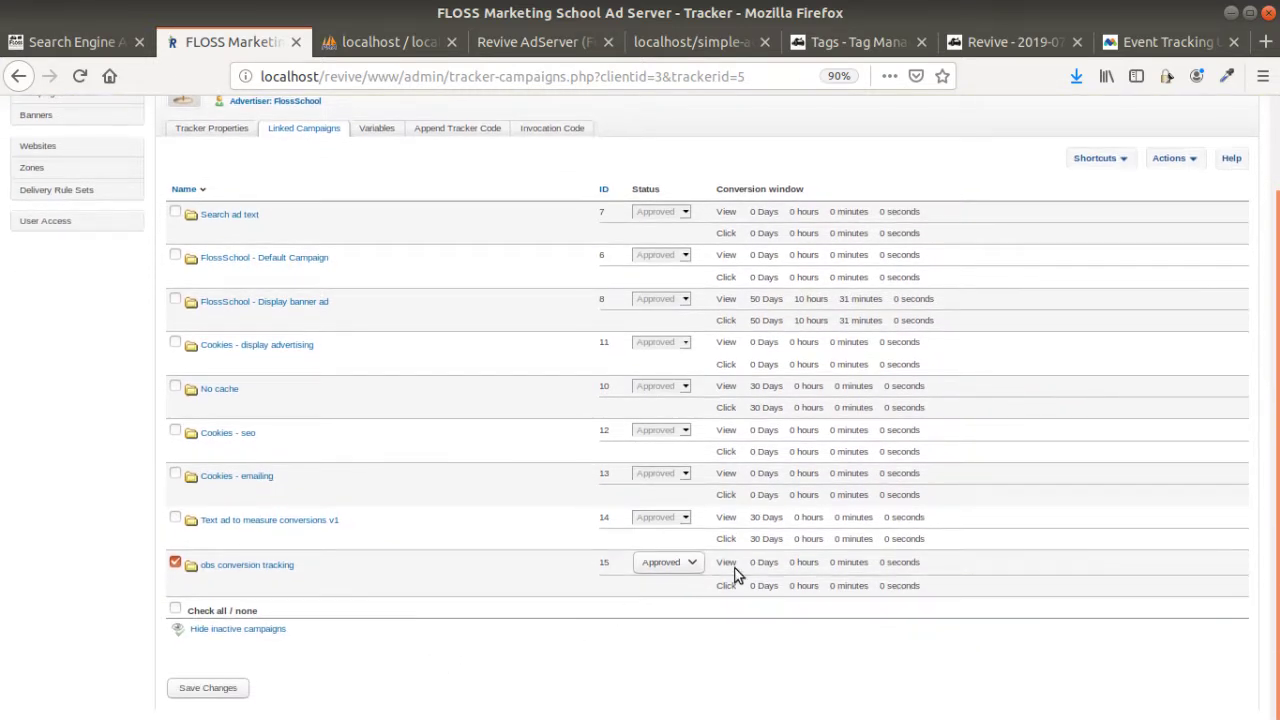
pyautogui.click(281, 566)
pyautogui.click(220, 329)
pyautogui.write('30')
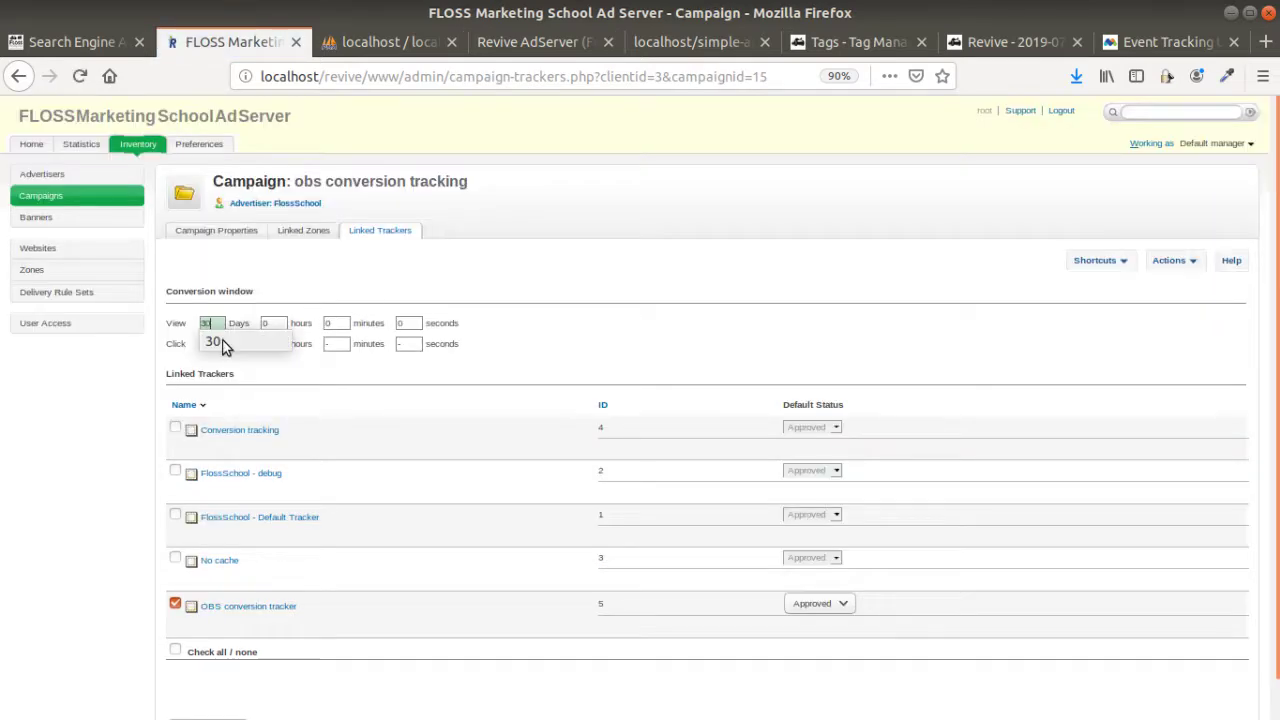
pyautogui.press('Tab')
pyautogui.write('30')
pyautogui.click(163, 366)
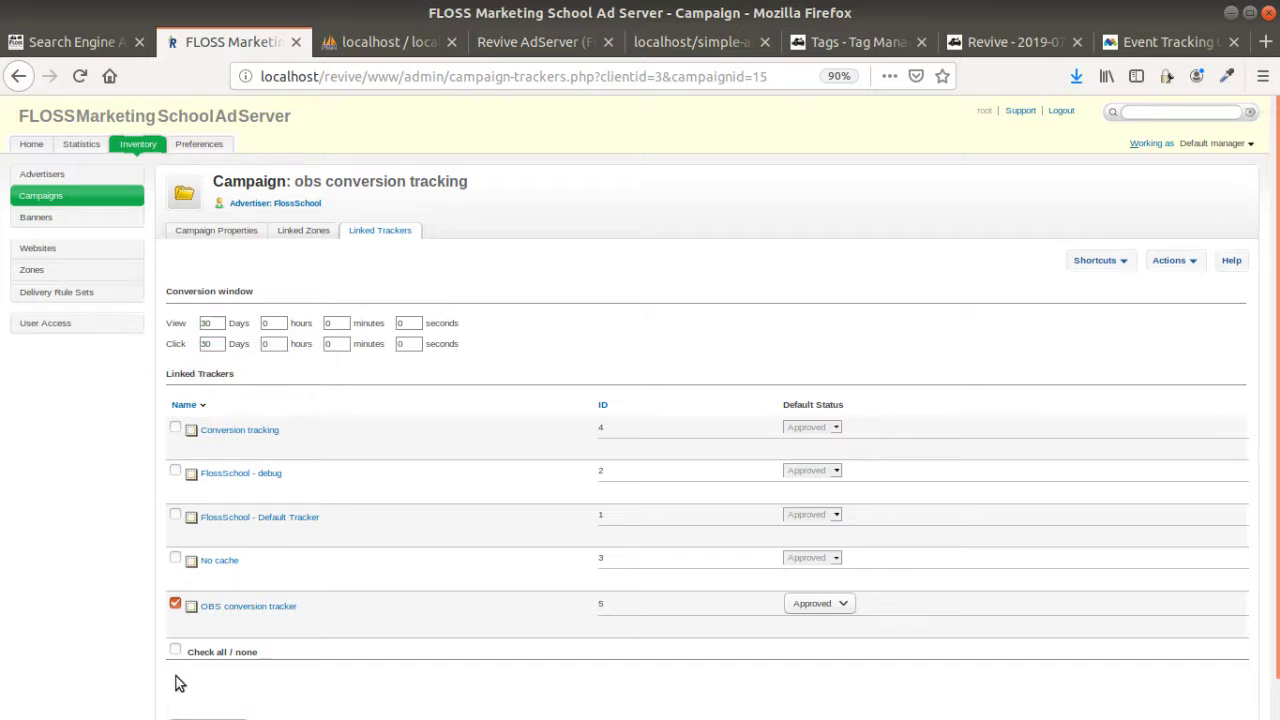
pyautogui.scroll(-1, 190, 650)
pyautogui.click(206, 691)
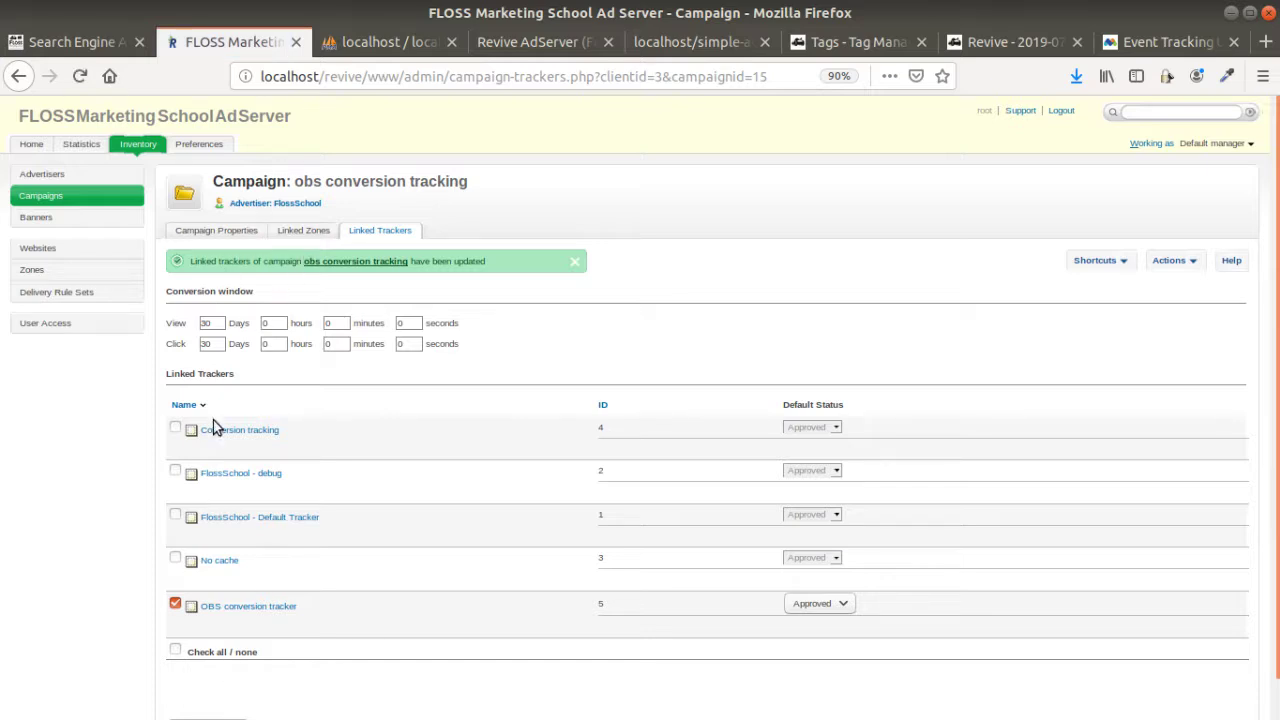
# Open the OBS conversion tracker's invocation code and select the entire Image Tag tracker code.
pyautogui.click(248, 607)
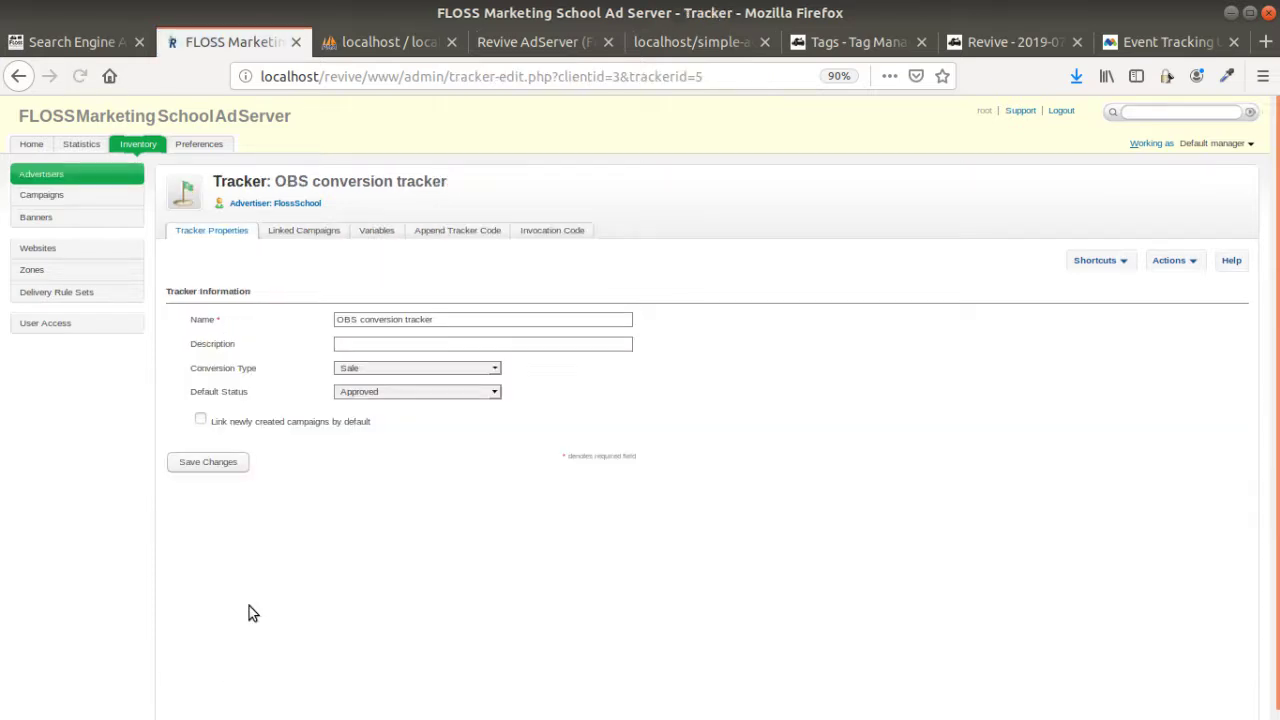
pyautogui.click(556, 232)
pyautogui.click(489, 383)
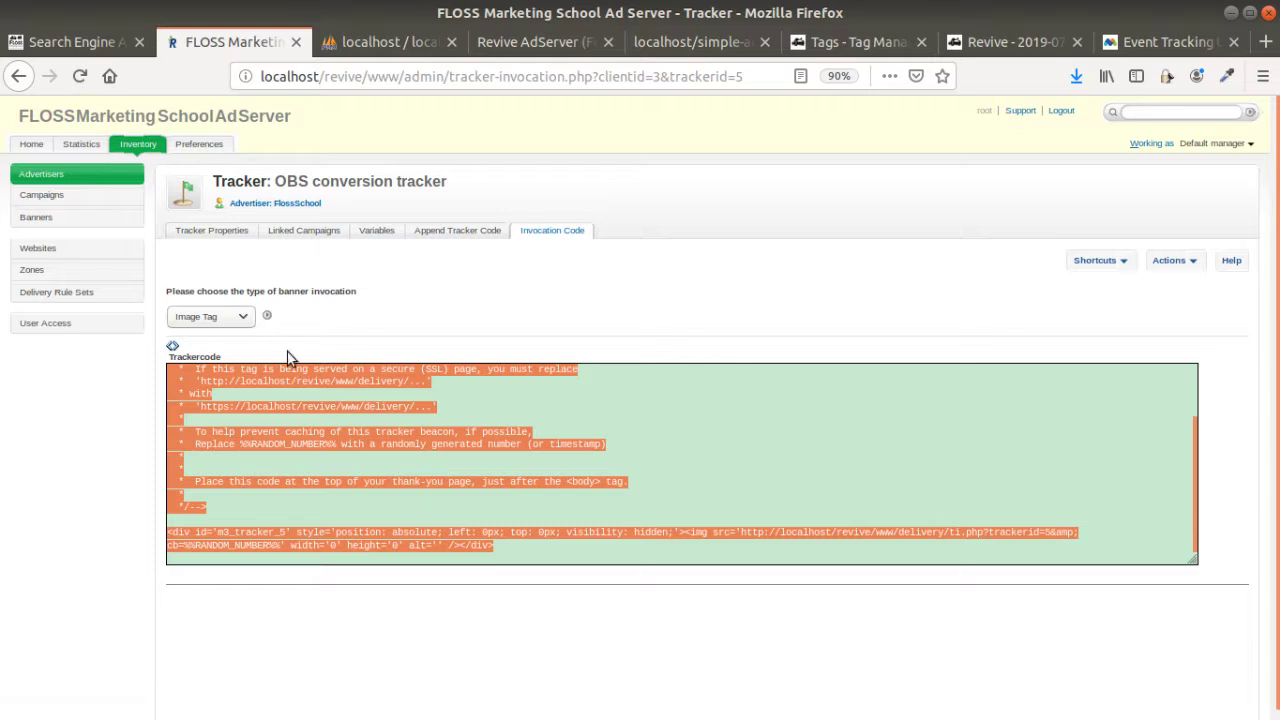
# Switch the OBS conversion tracker's invocation type to Javascript Tag to generate the JavaScript tracker code.
pyautogui.click(207, 387)
pyautogui.click(212, 316)
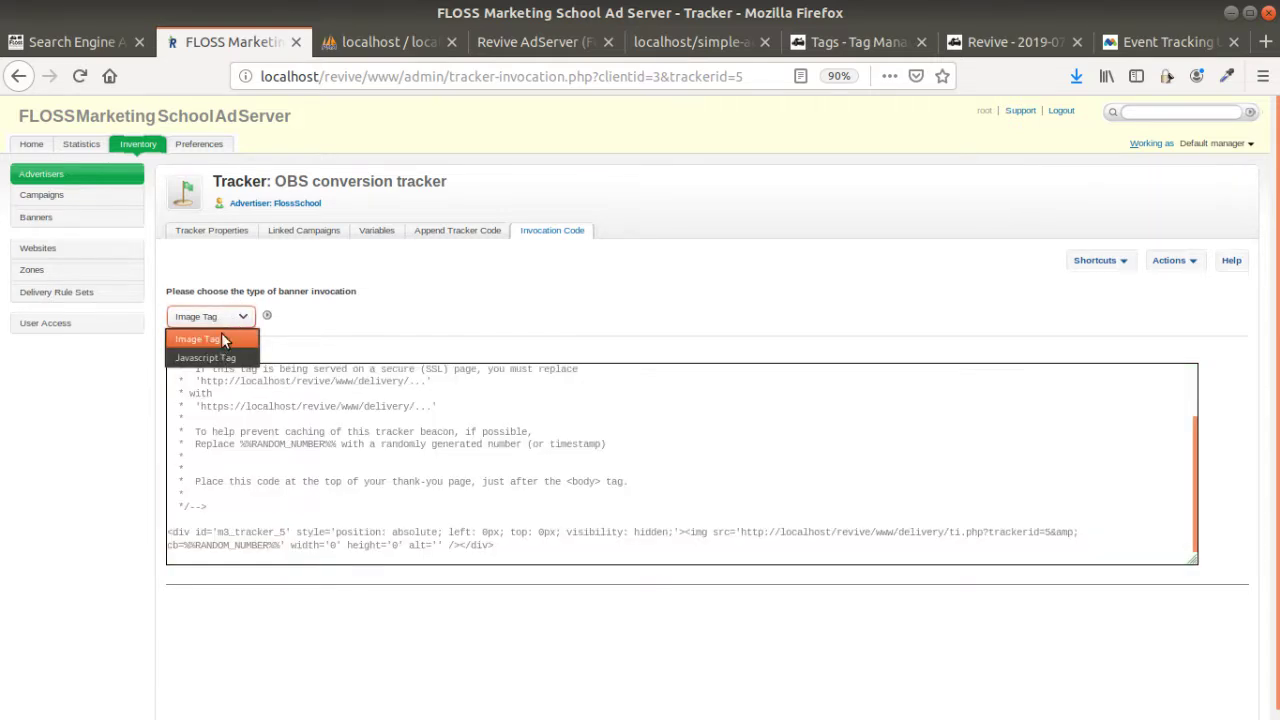
pyautogui.click(216, 353)
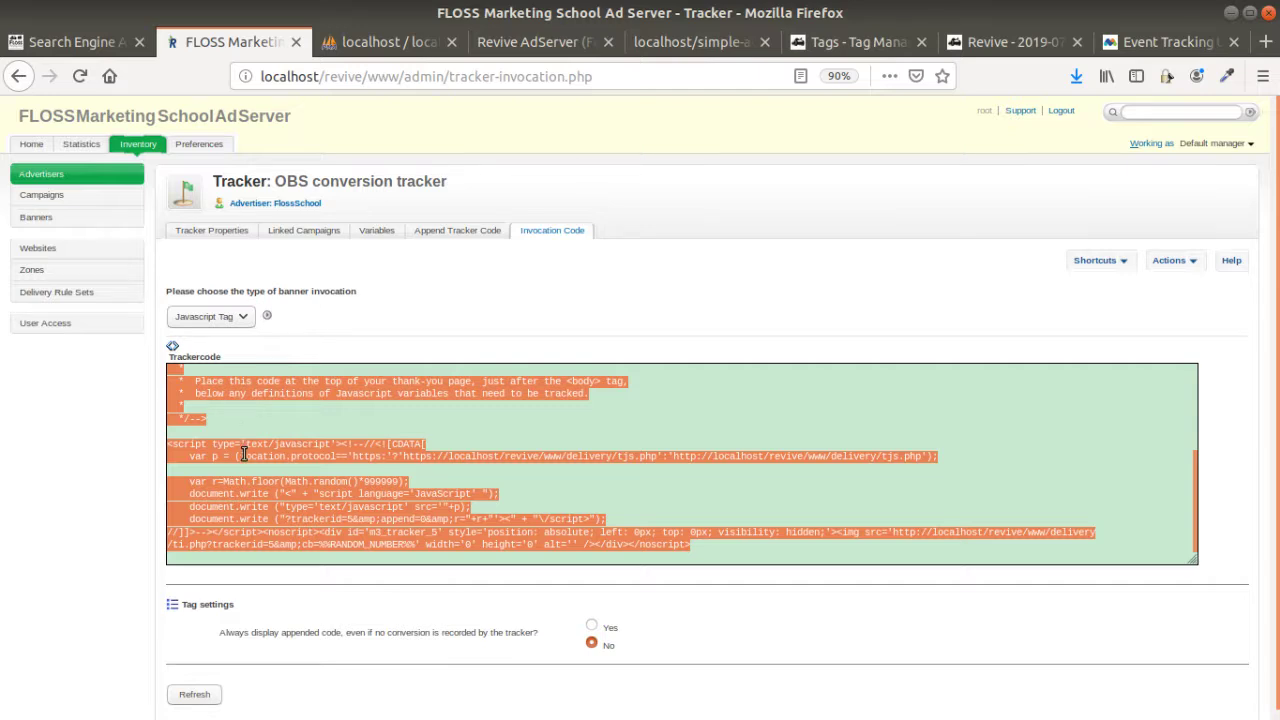
pyautogui.click(109, 440)
pyautogui.click(178, 447)
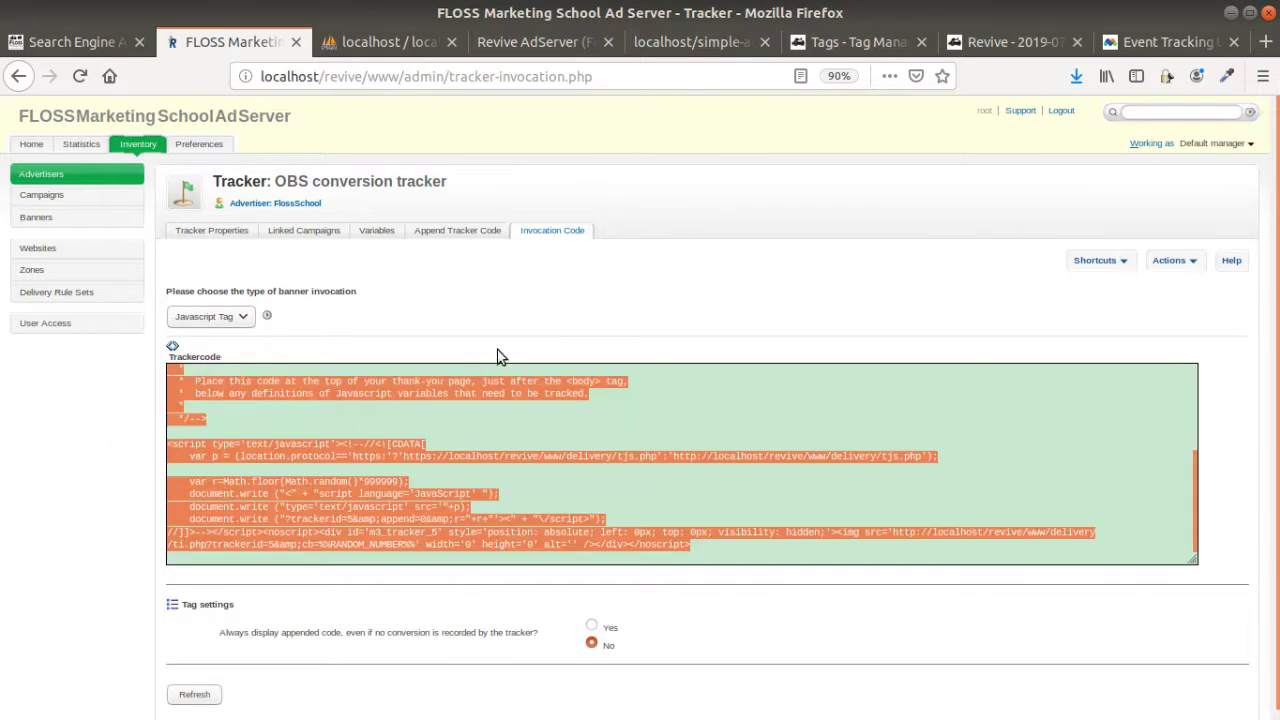
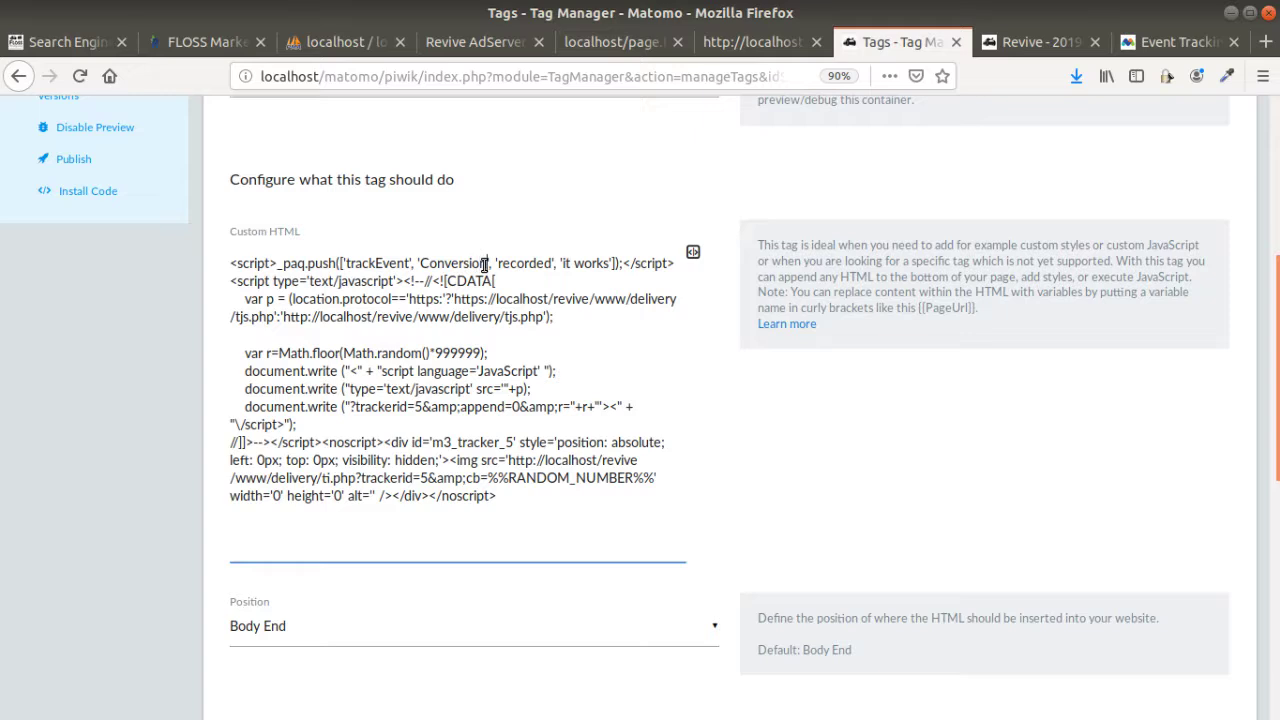
# Rename the trackEvent category to 'Conversion OBS' in the Conversion tag's custom HTML.
pyautogui.write('OBS')
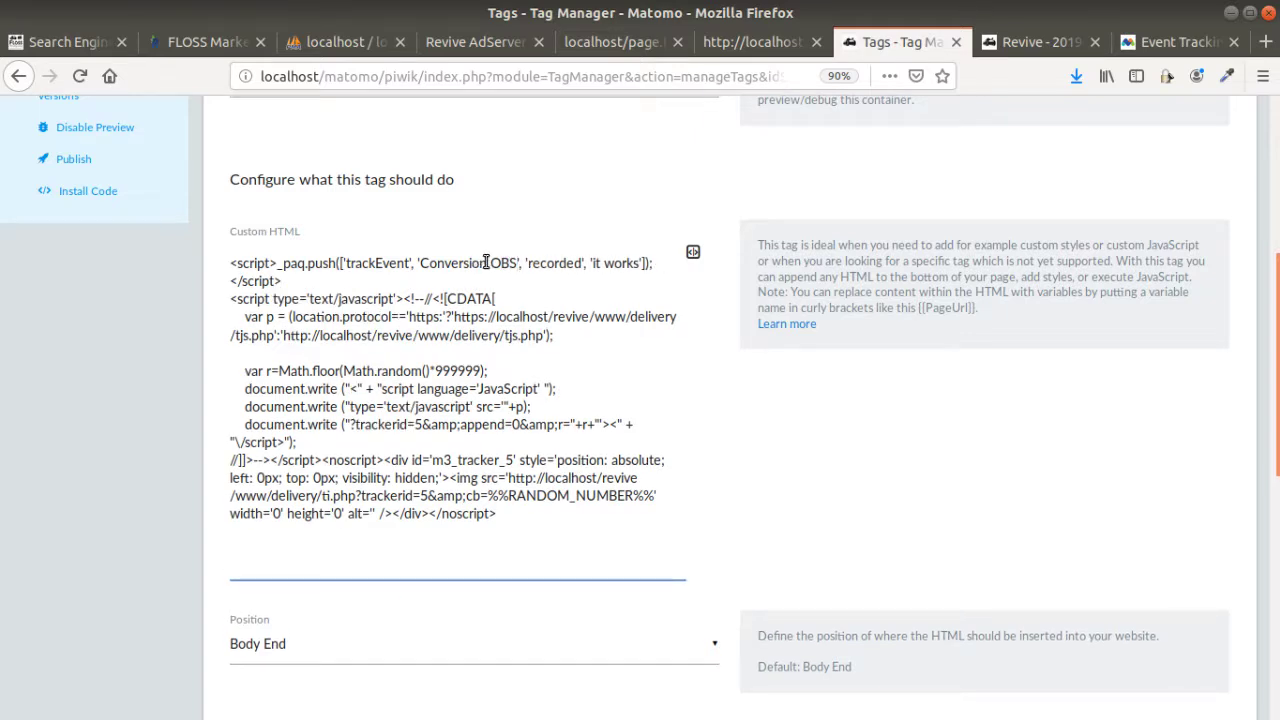
pyautogui.tripleClick(486, 262)
pyautogui.click(478, 263)
# Examine the Revive tracker script below the trackEvent line in the Conversion tag's custom HTML, along with the tag's type and name.
pyautogui.click(233, 298)
pyautogui.hotkey('shift', 'Down')
pyautogui.hotkey('shift', 'Down')
pyautogui.hotkey('shift', 'Down')
pyautogui.hotkey('shift', 'Down')
pyautogui.hotkey('shift', 'Down')
pyautogui.hotkey('shift', 'Down')
pyautogui.hotkey('shift', 'Down')
pyautogui.hotkey('shift', 'Down')
pyautogui.hotkey('shift', 'Down')
pyautogui.hotkey('shift', 'Down')
pyautogui.hotkey('shift', 'Down')
pyautogui.hotkey('shift', 'Down')
pyautogui.hotkey('shift', 'Down')
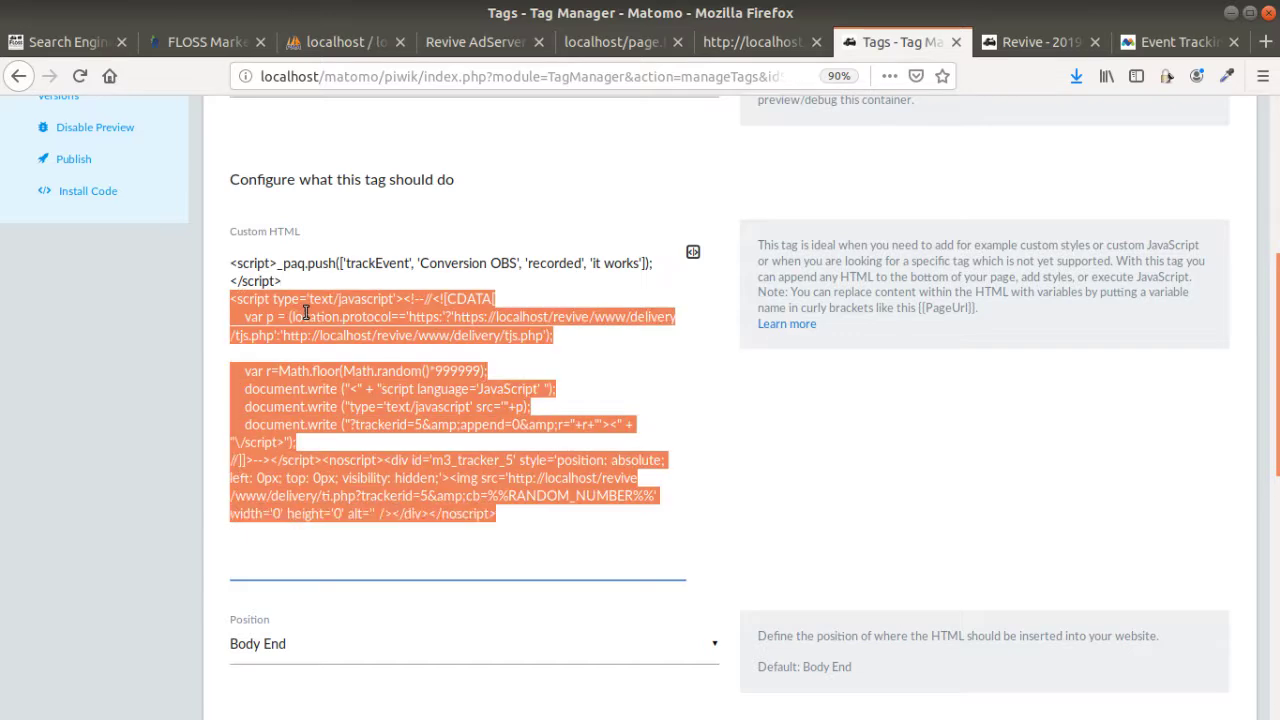
pyautogui.click(122, 353)
pyautogui.scroll(5, 406, 334)
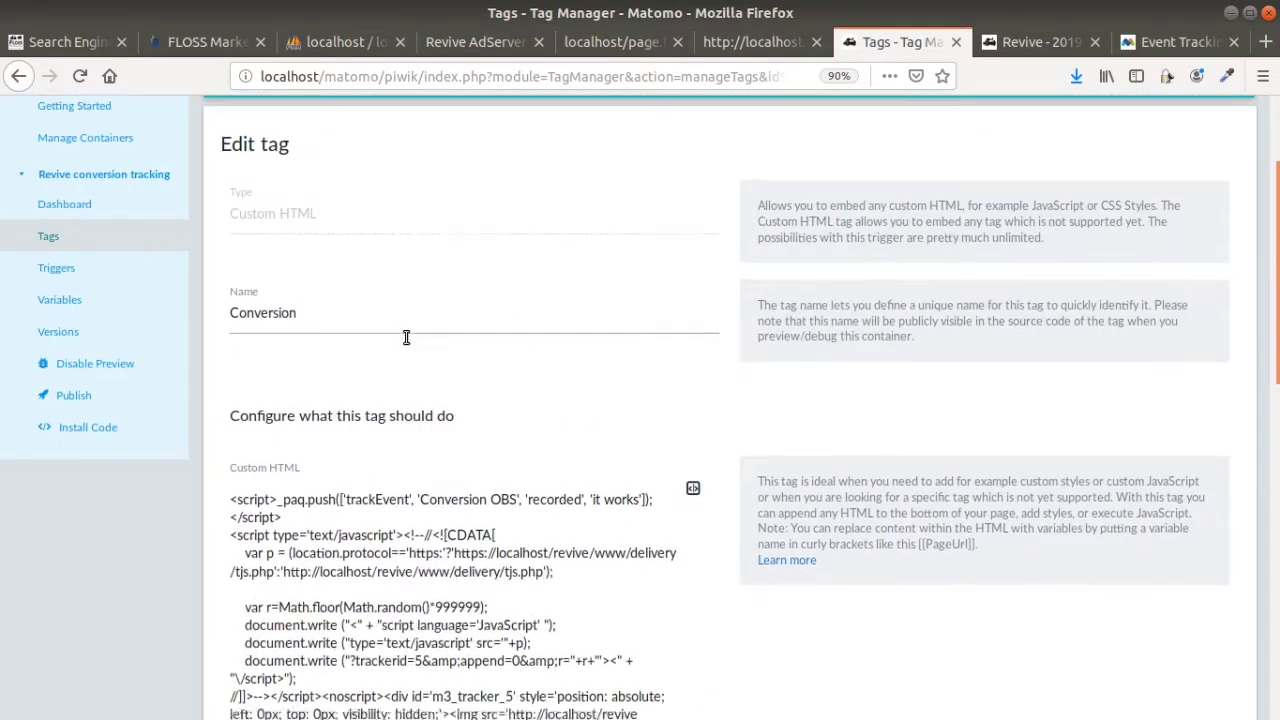
pyautogui.scroll(3, 494, 451)
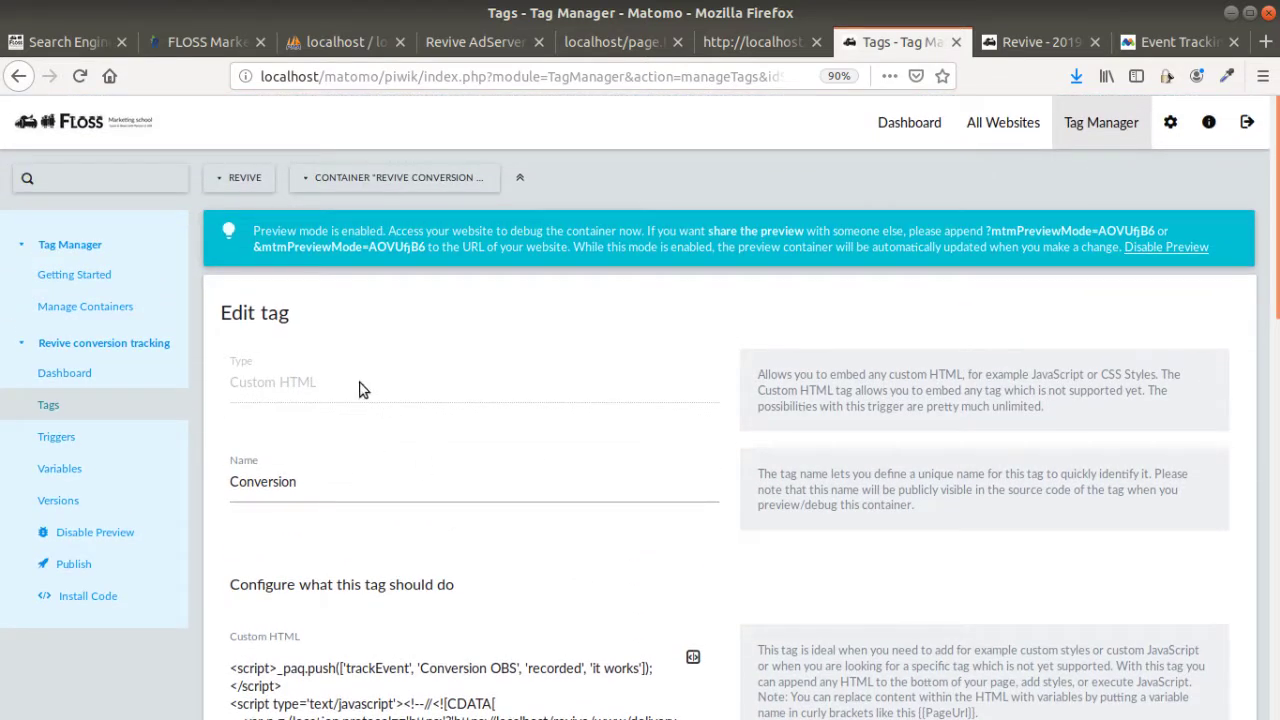
pyautogui.scroll(-4, 322, 405)
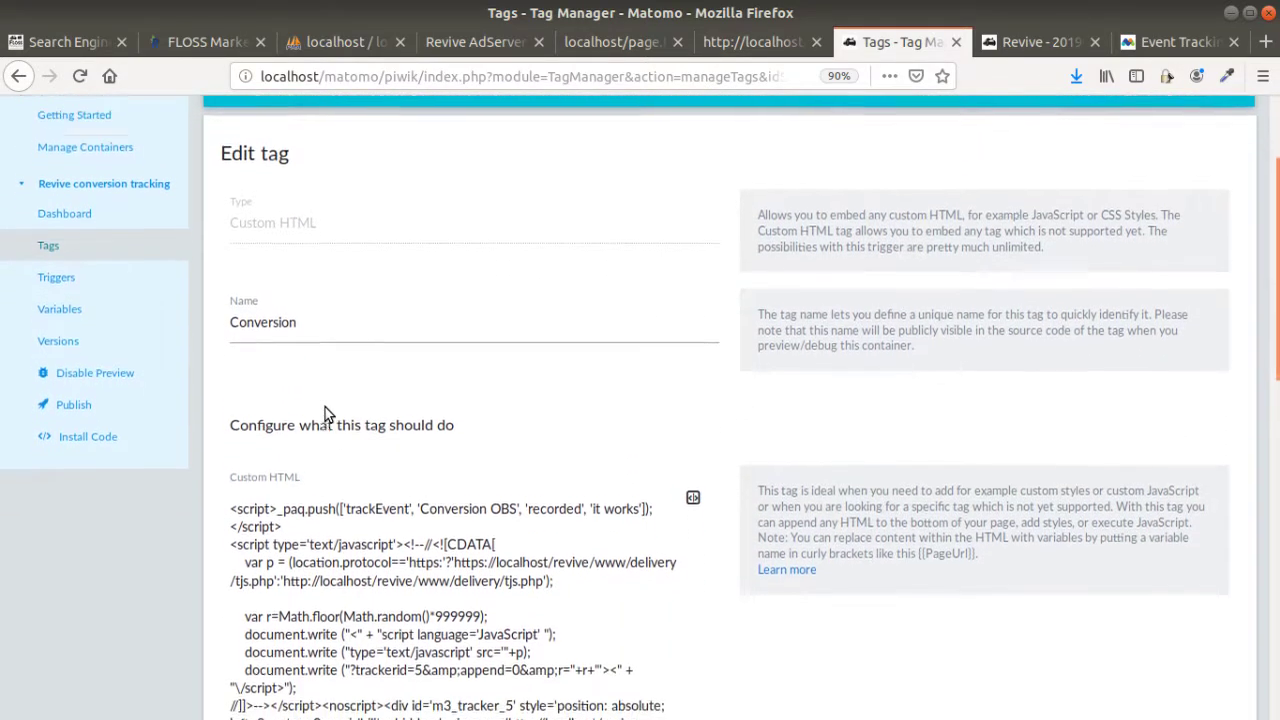
pyautogui.scroll(-1, 325, 407)
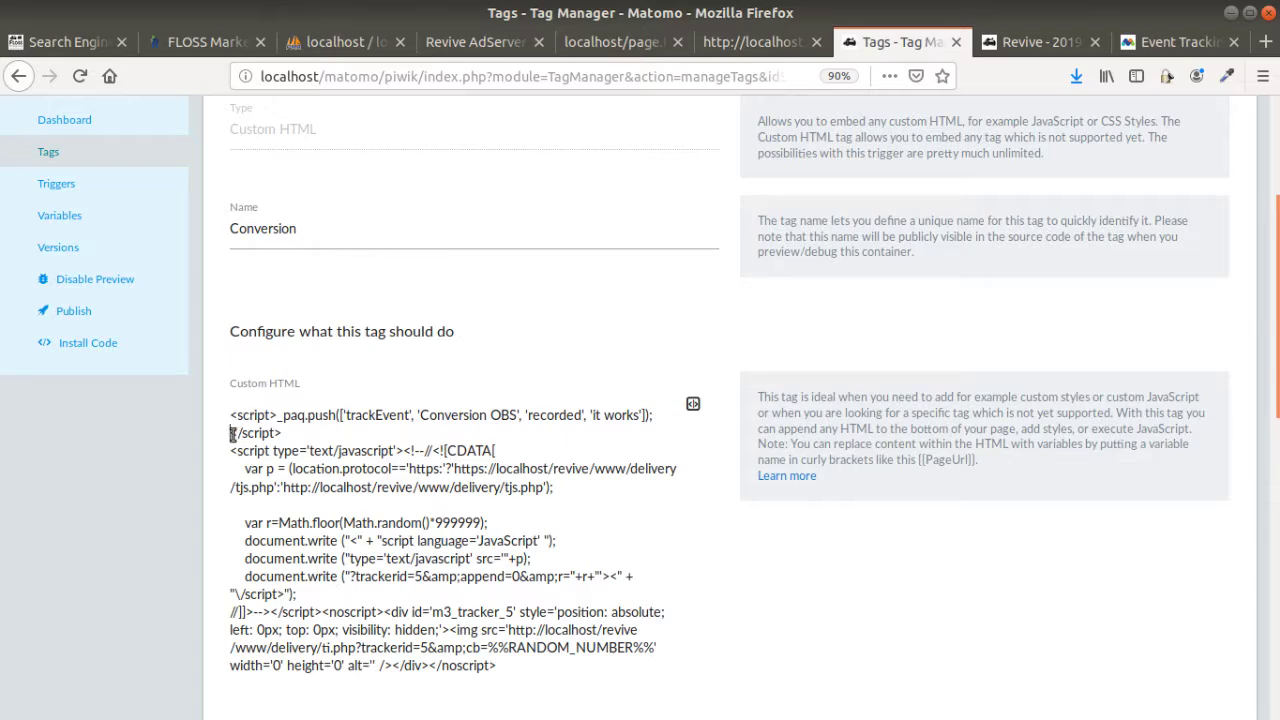
pyautogui.moveTo(231, 433); pyautogui.dragTo(351, 504)
pyautogui.click(188, 460)
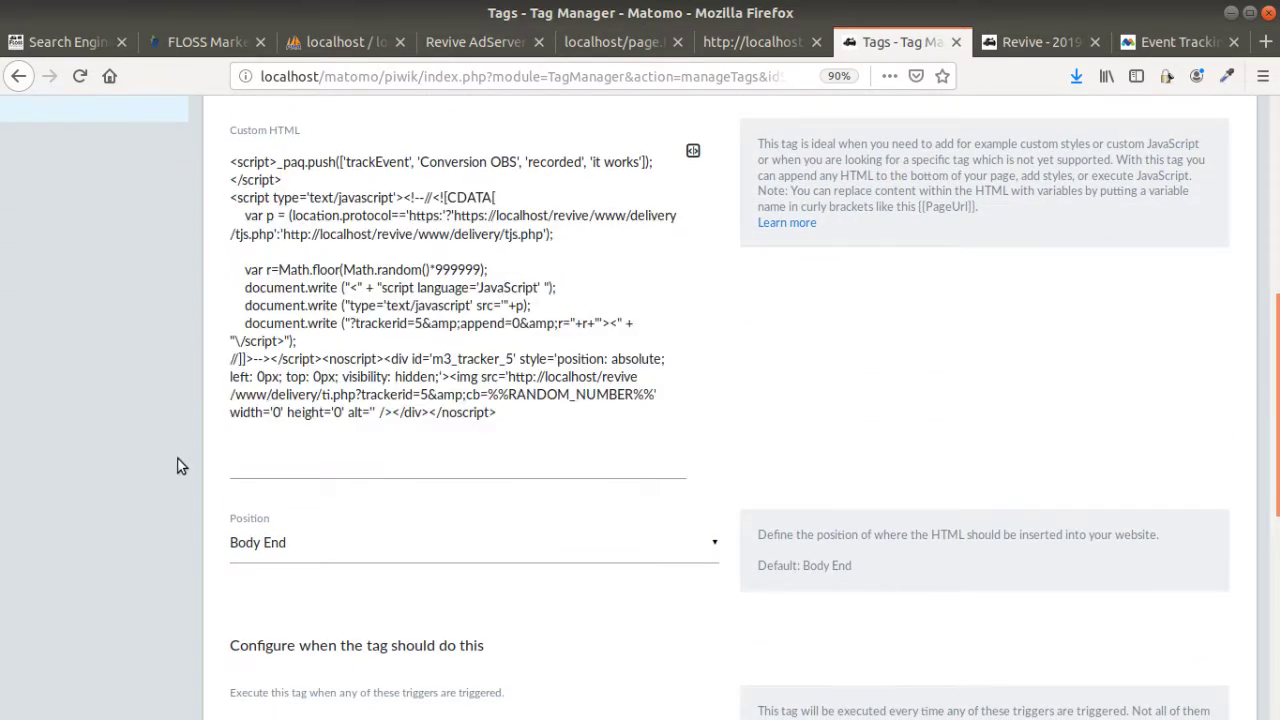
# Review the conditions of the Click ID conversion trigger attached to the Conversion tag, and close the trigger without changes.
pyautogui.scroll(-7, 200, 475)
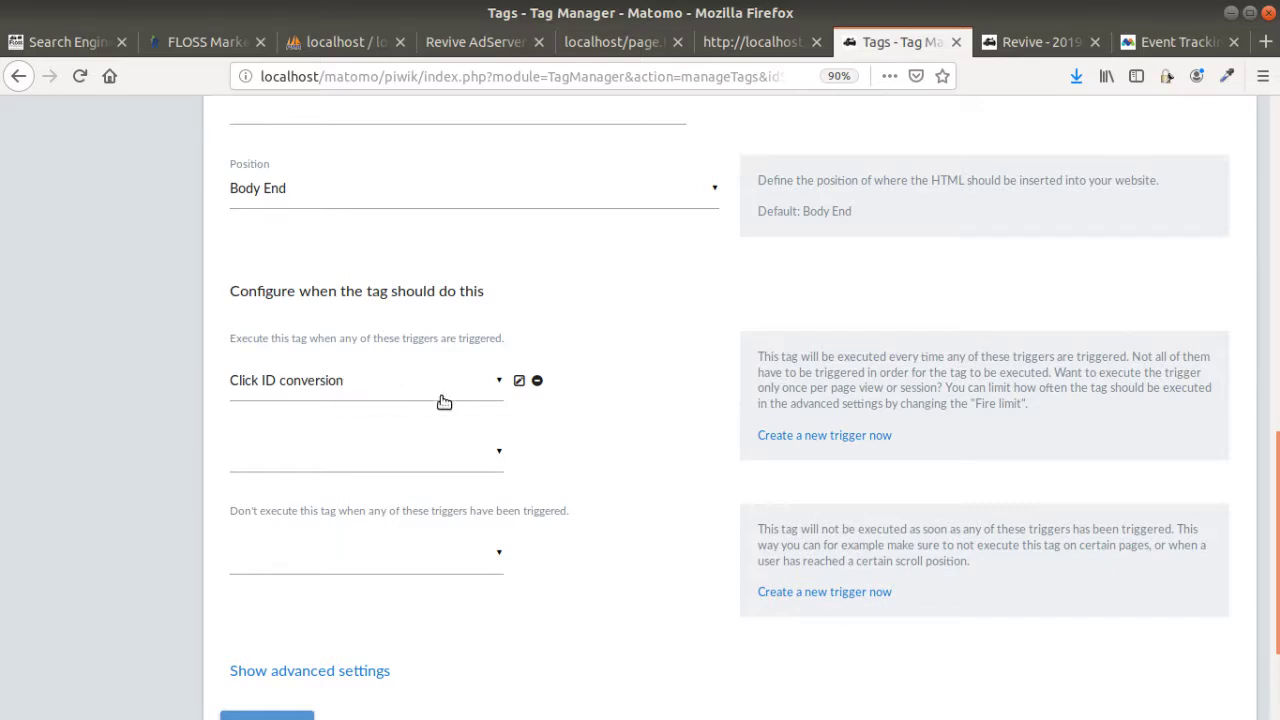
pyautogui.click(519, 383)
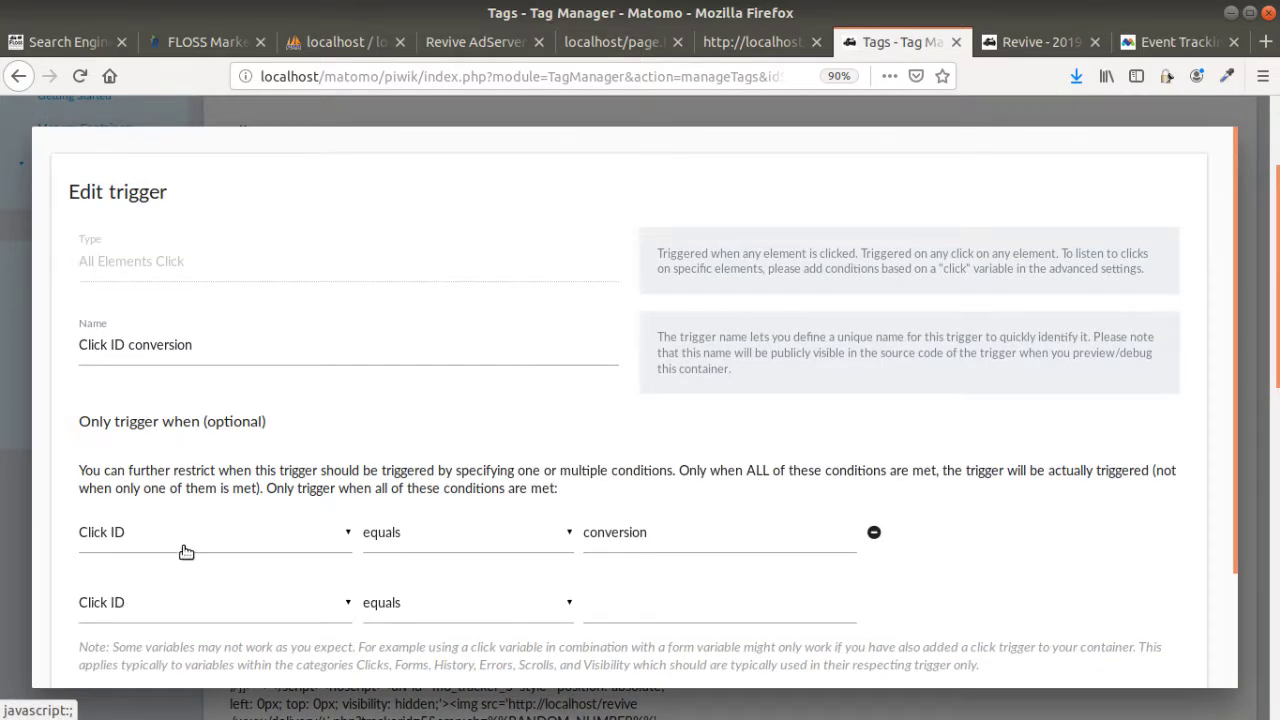
pyautogui.click(1193, 125)
# Check the source of localhost/page.html and inspect its conversion button to verify the element's ID, closing the developer tools when done.
pyautogui.click(755, 42)
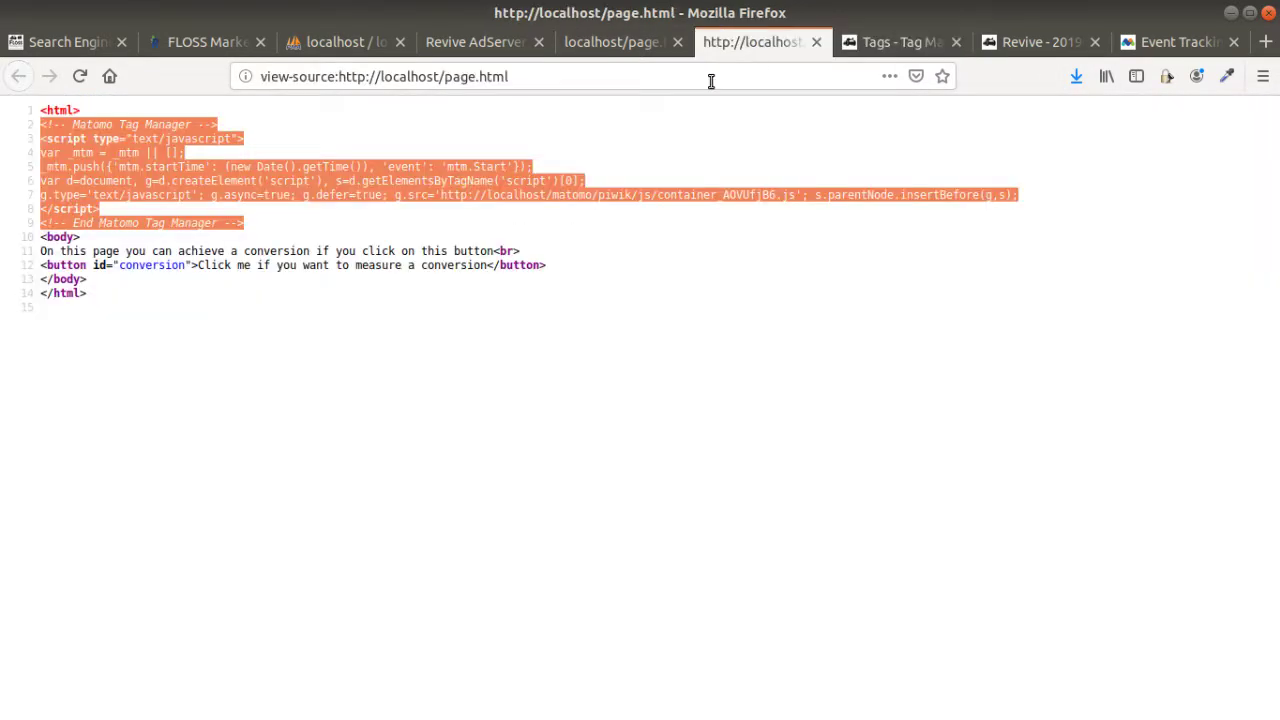
pyautogui.click(621, 42)
pyautogui.rightClick(220, 140)
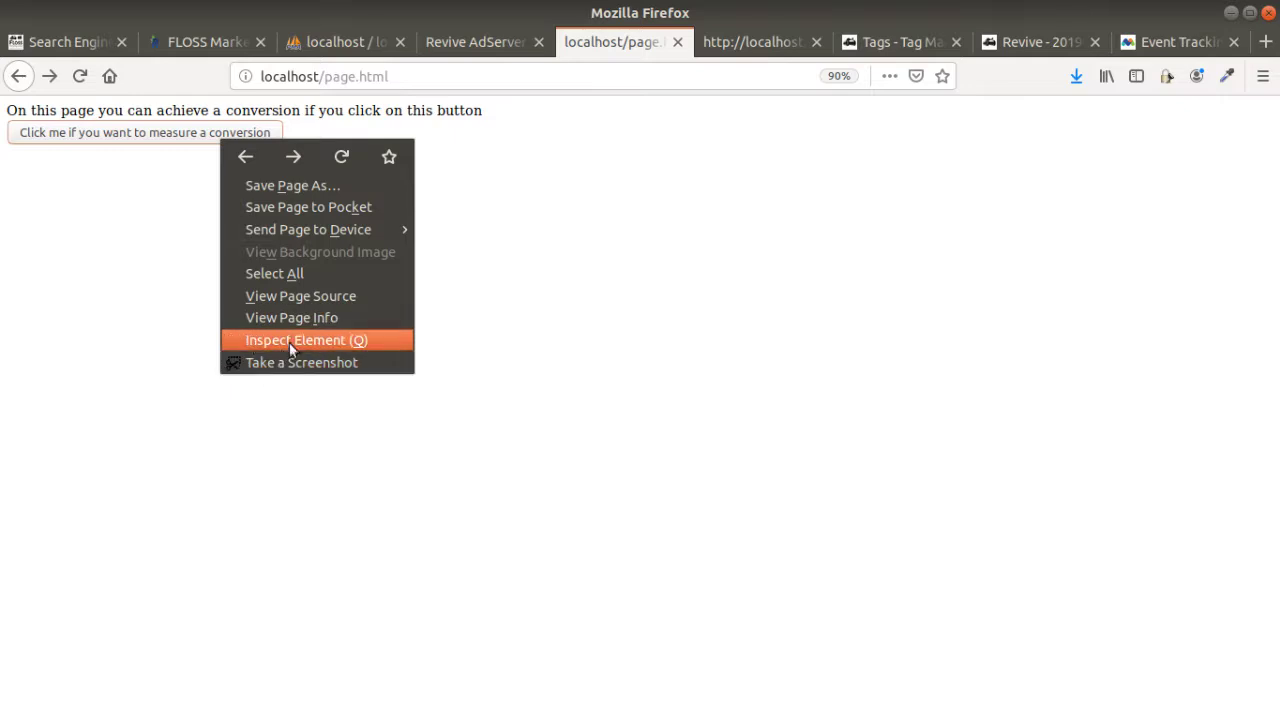
pyautogui.click(289, 341)
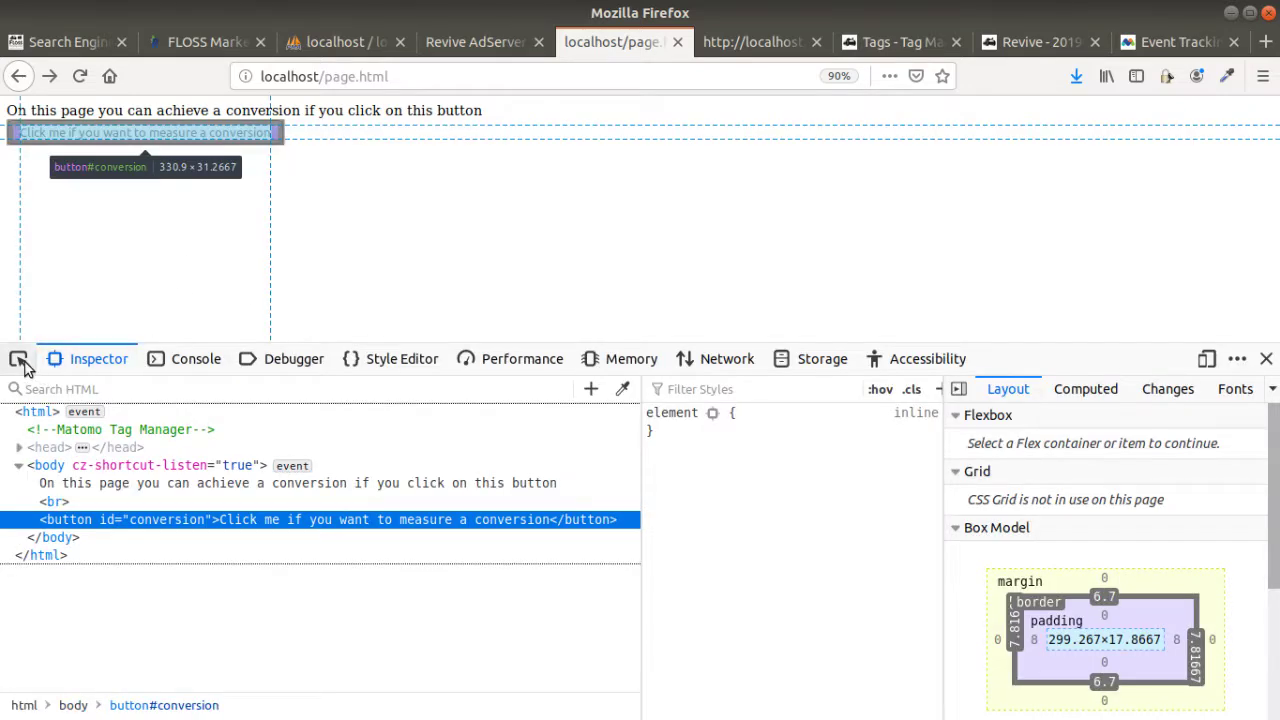
pyautogui.click(20, 360)
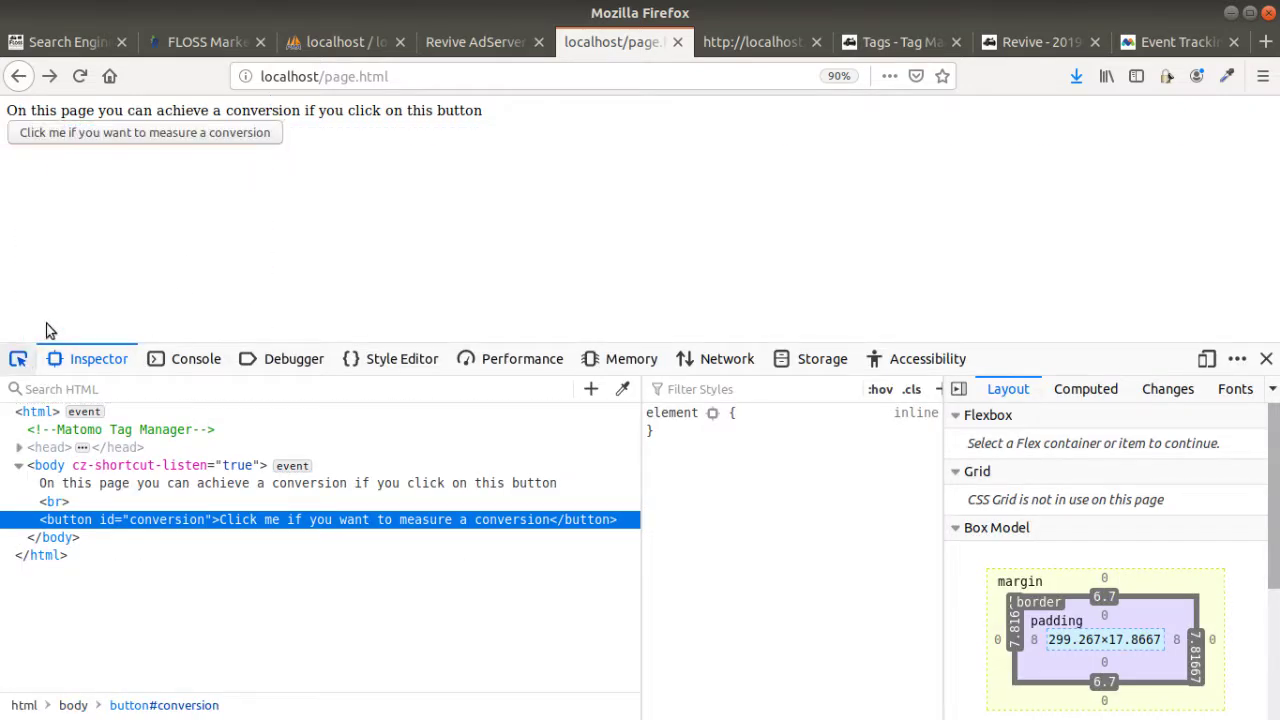
pyautogui.click(152, 145)
pyautogui.click(1266, 358)
# Return to the Conversion tag in Matomo Tag Manager and save its updated configuration.
pyautogui.click(866, 43)
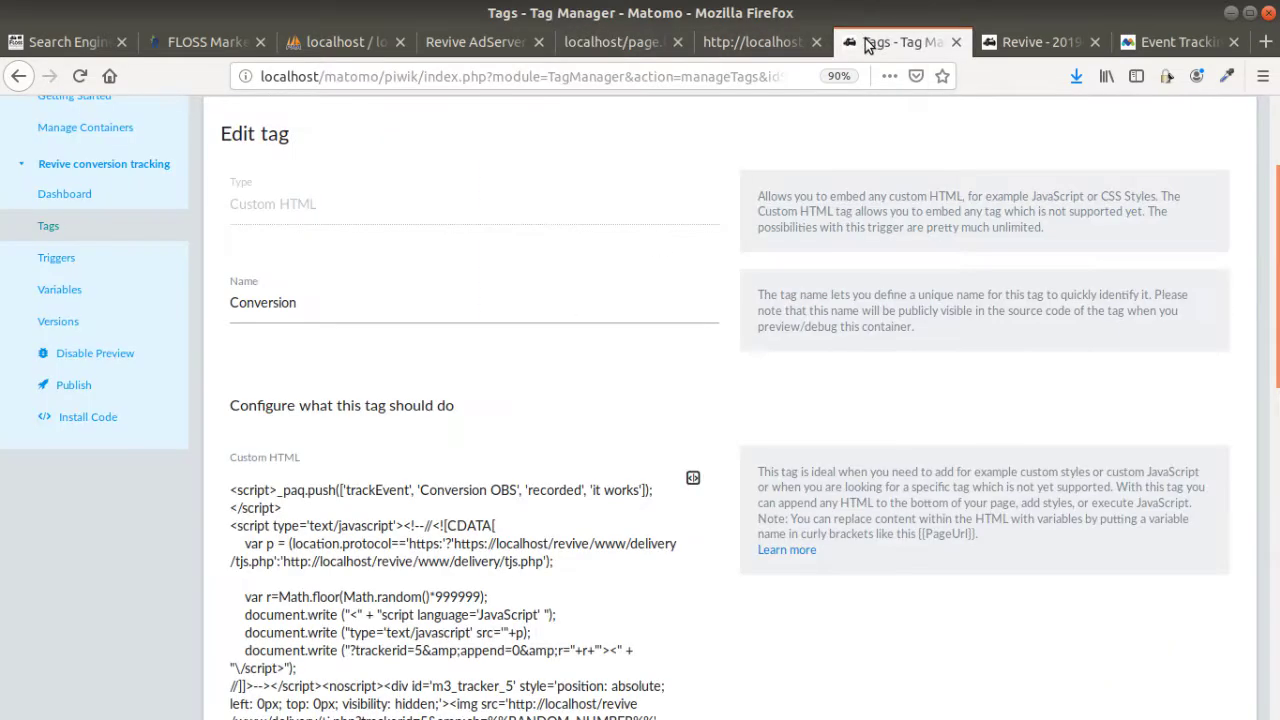
pyautogui.scroll(-8, 1014, 391)
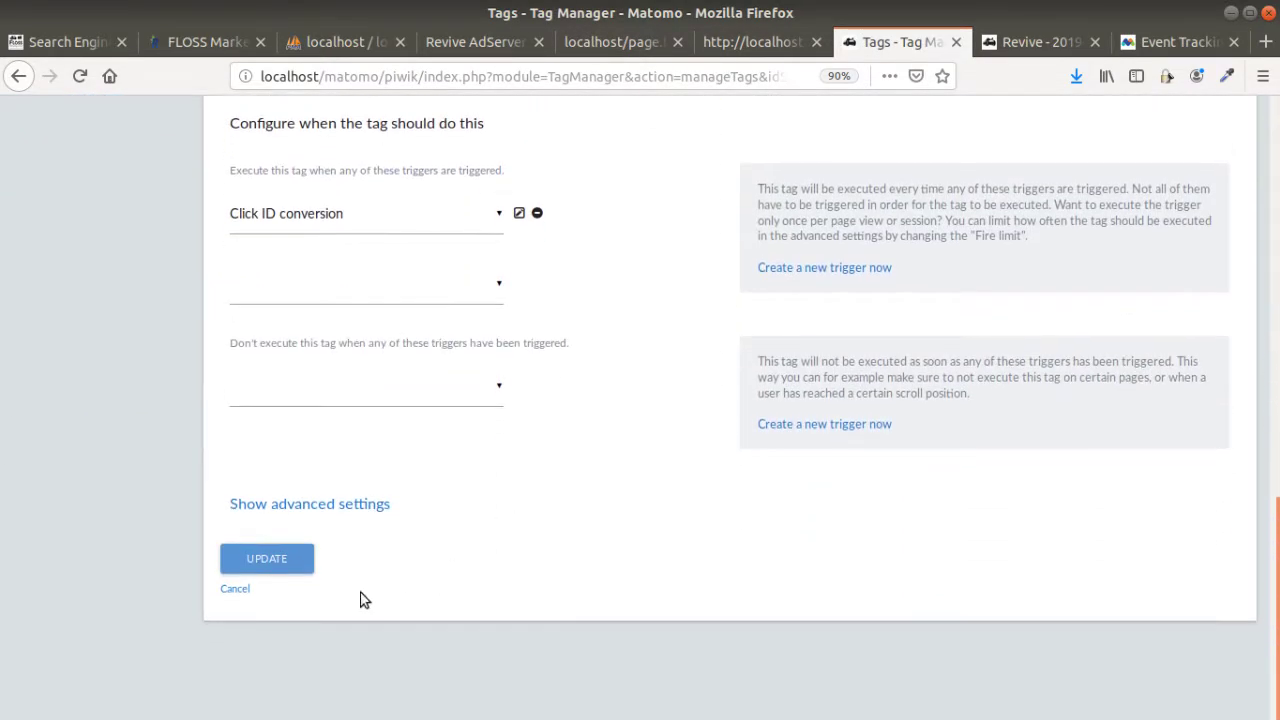
pyautogui.click(308, 566)
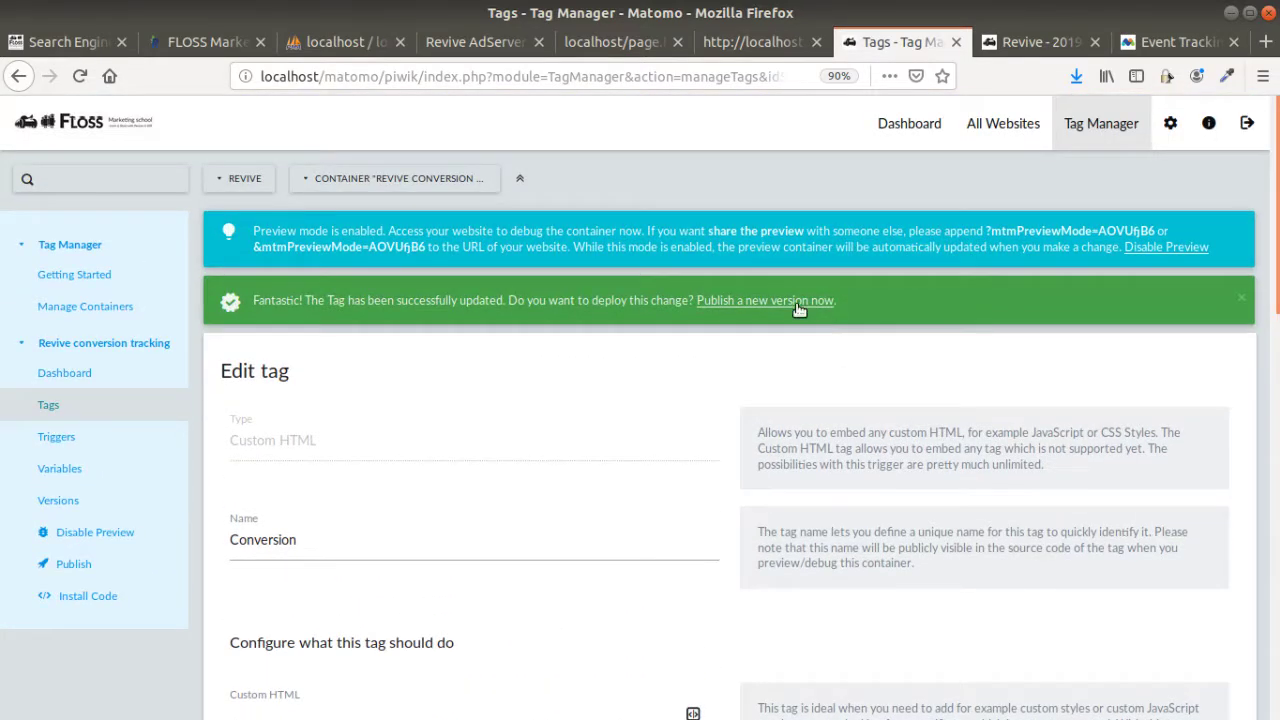
# Publish a new container version named "obs" to the Live environment and disable preview mode.
pyautogui.click(800, 302)
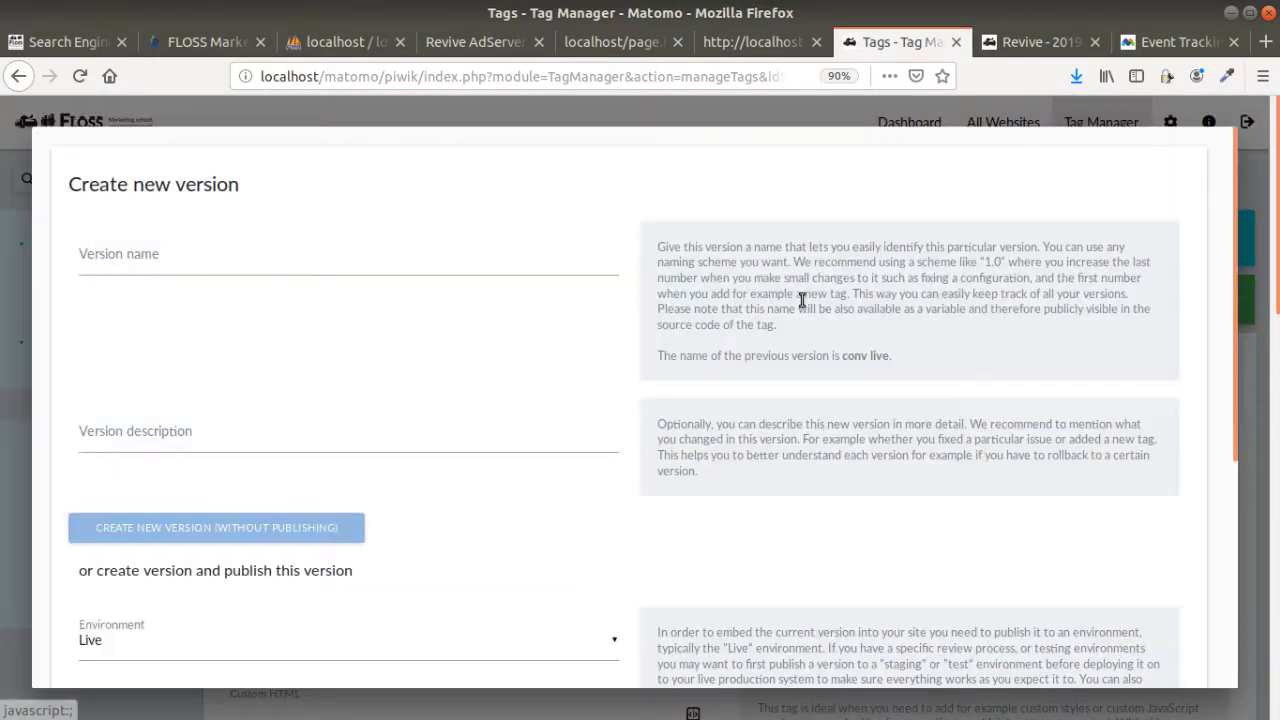
pyautogui.click(161, 258)
pyautogui.write('obs')
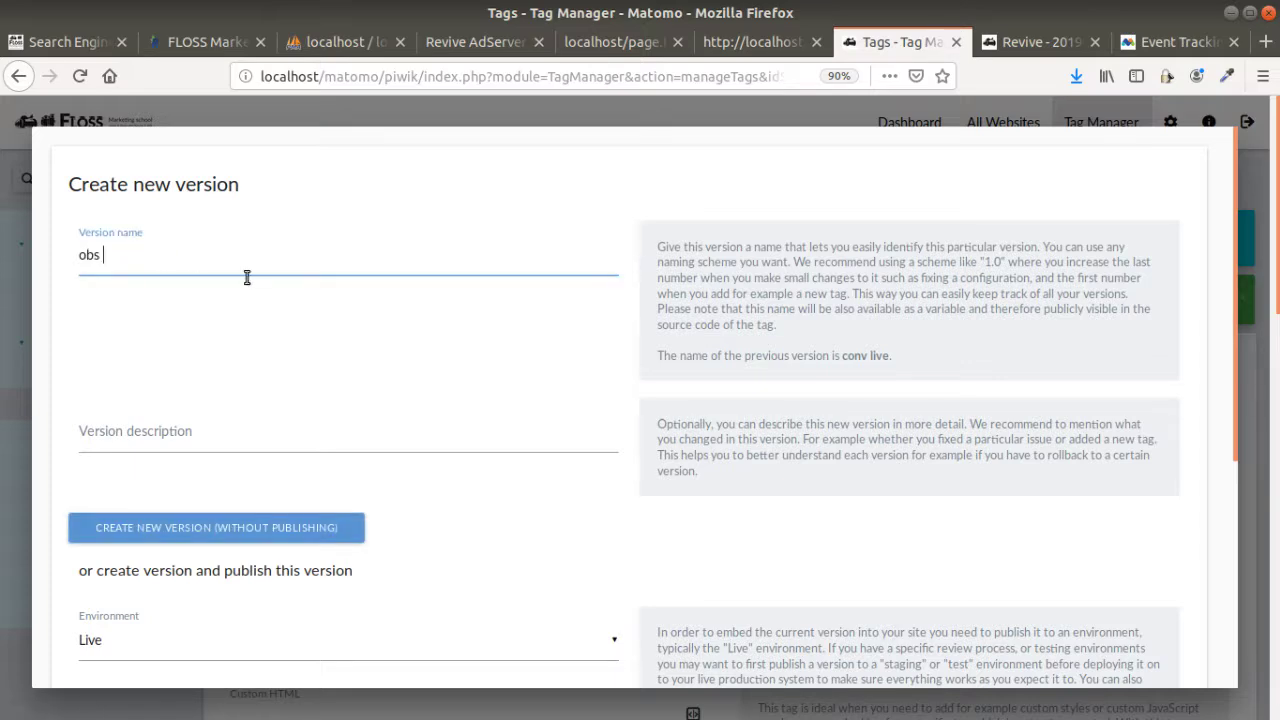
pyautogui.scroll(-3, 255, 320)
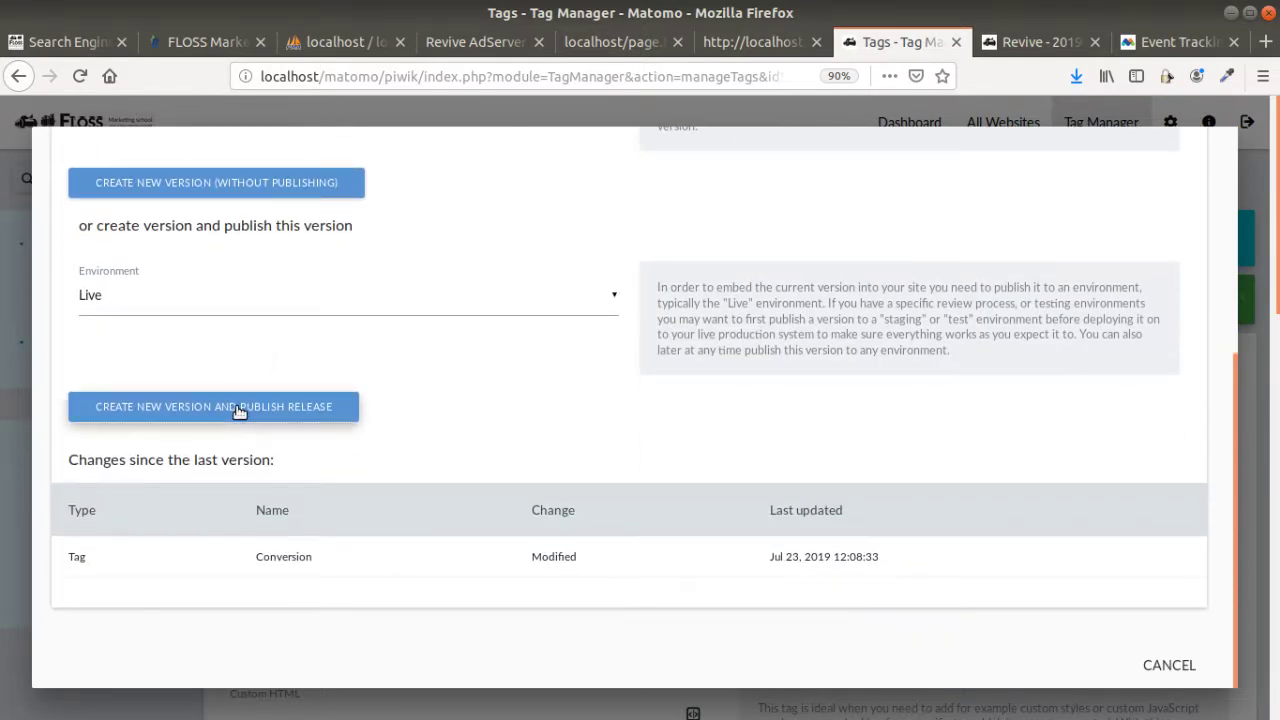
pyautogui.click(322, 408)
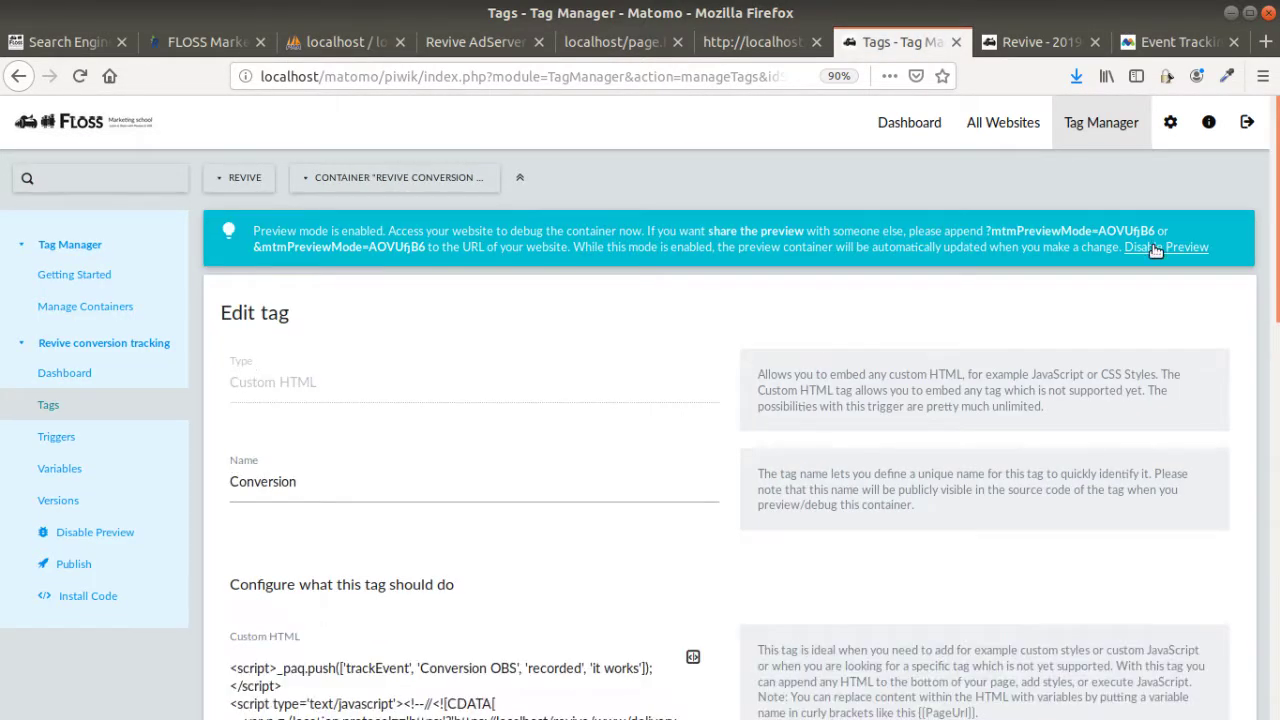
pyautogui.click(1152, 246)
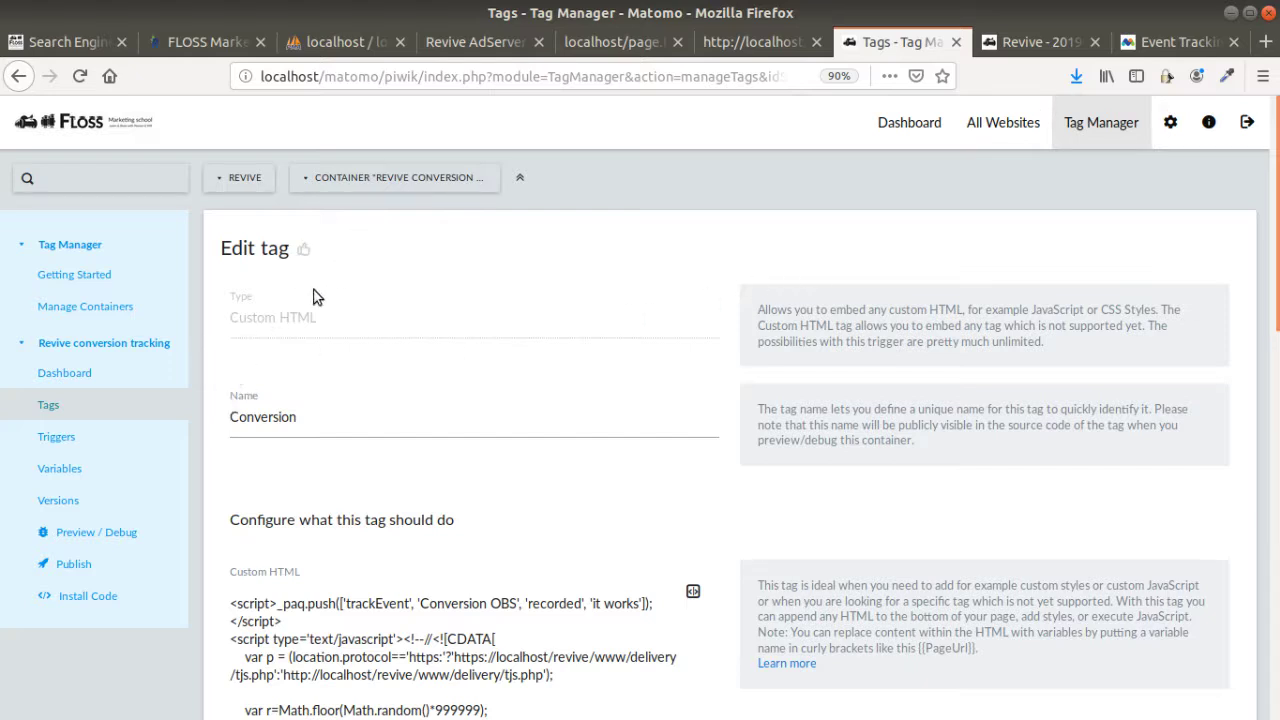
# Load localhost/simple-ad.html in a new private browser window.
pyautogui.click(1263, 76)
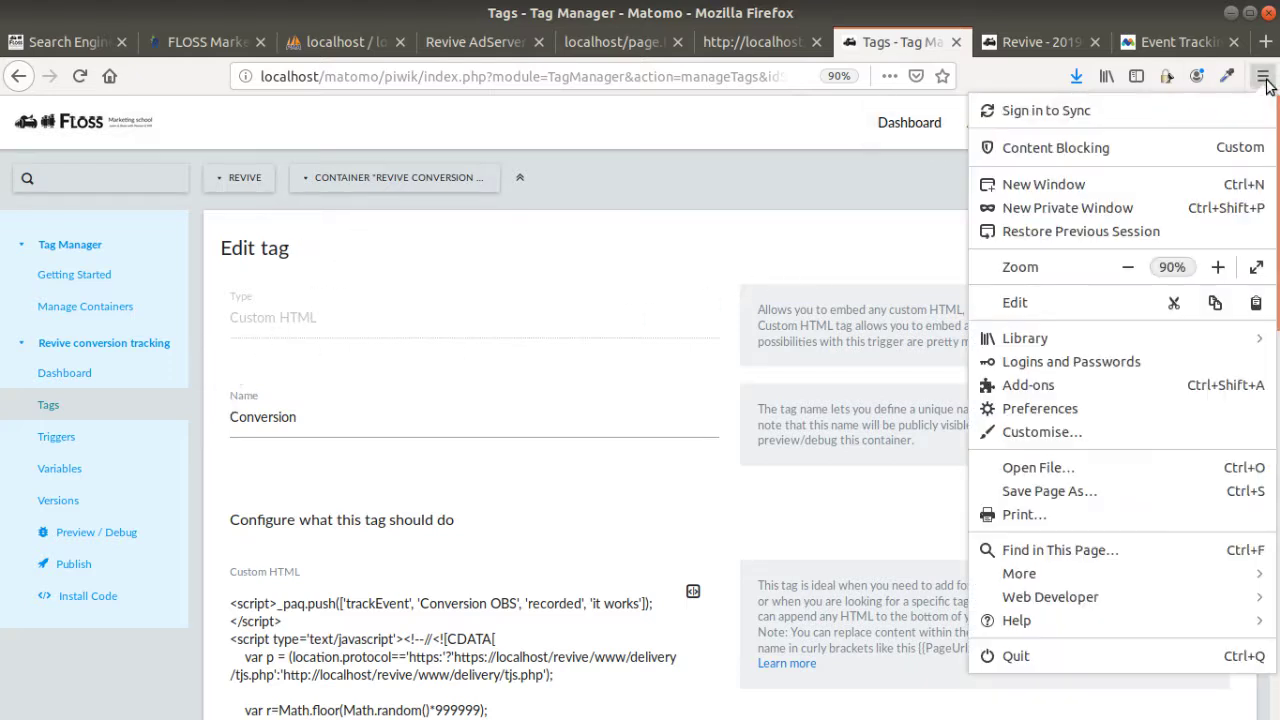
pyautogui.click(1126, 210)
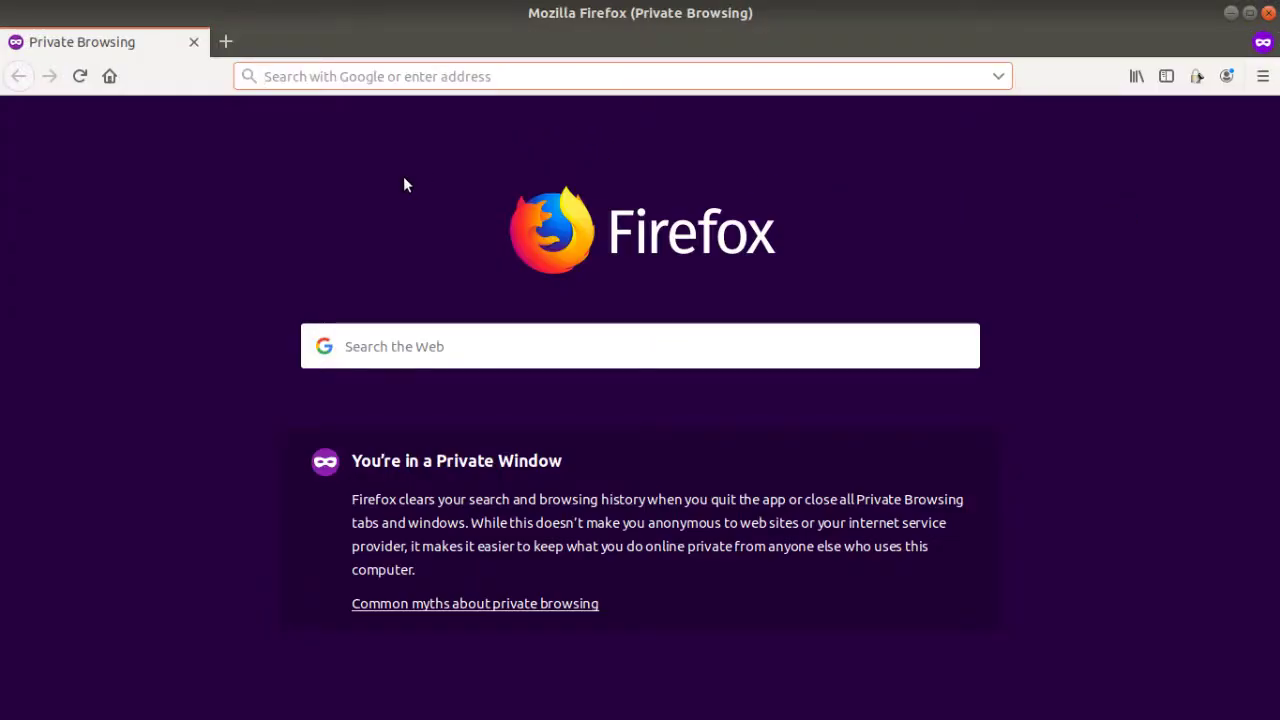
pyautogui.write('localhost/simple-ad.html')
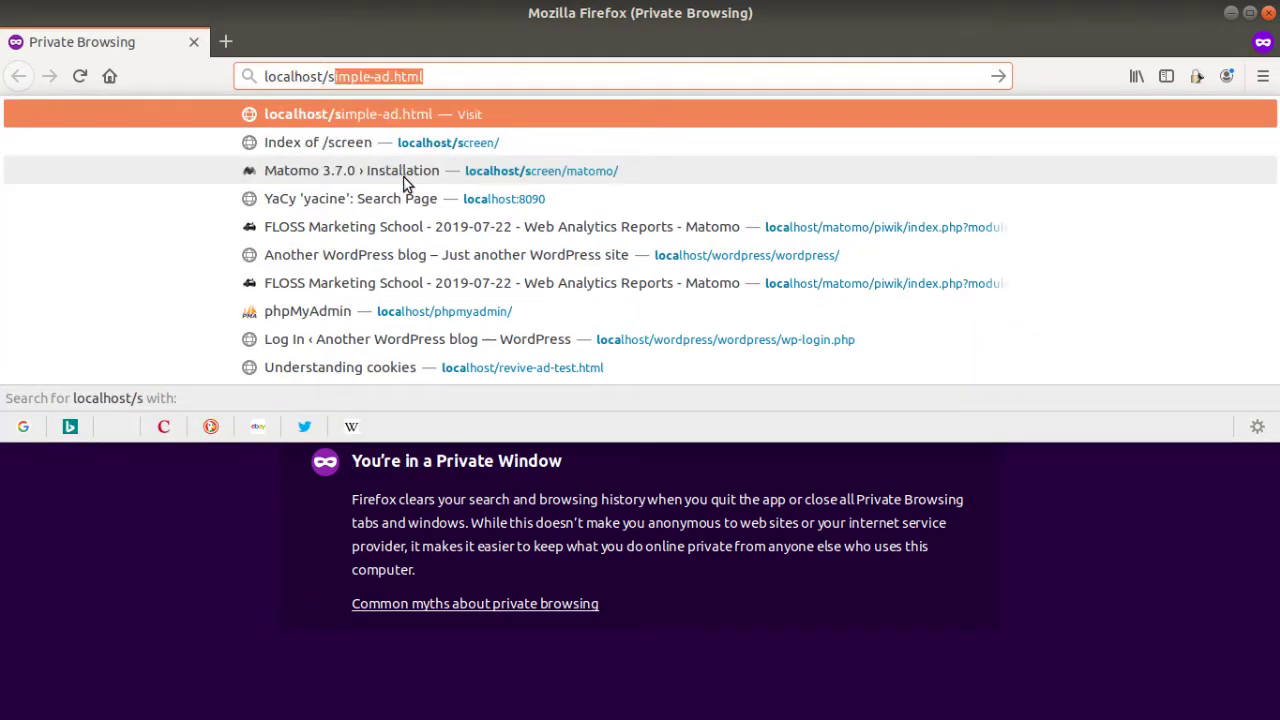
pyautogui.press('Return')
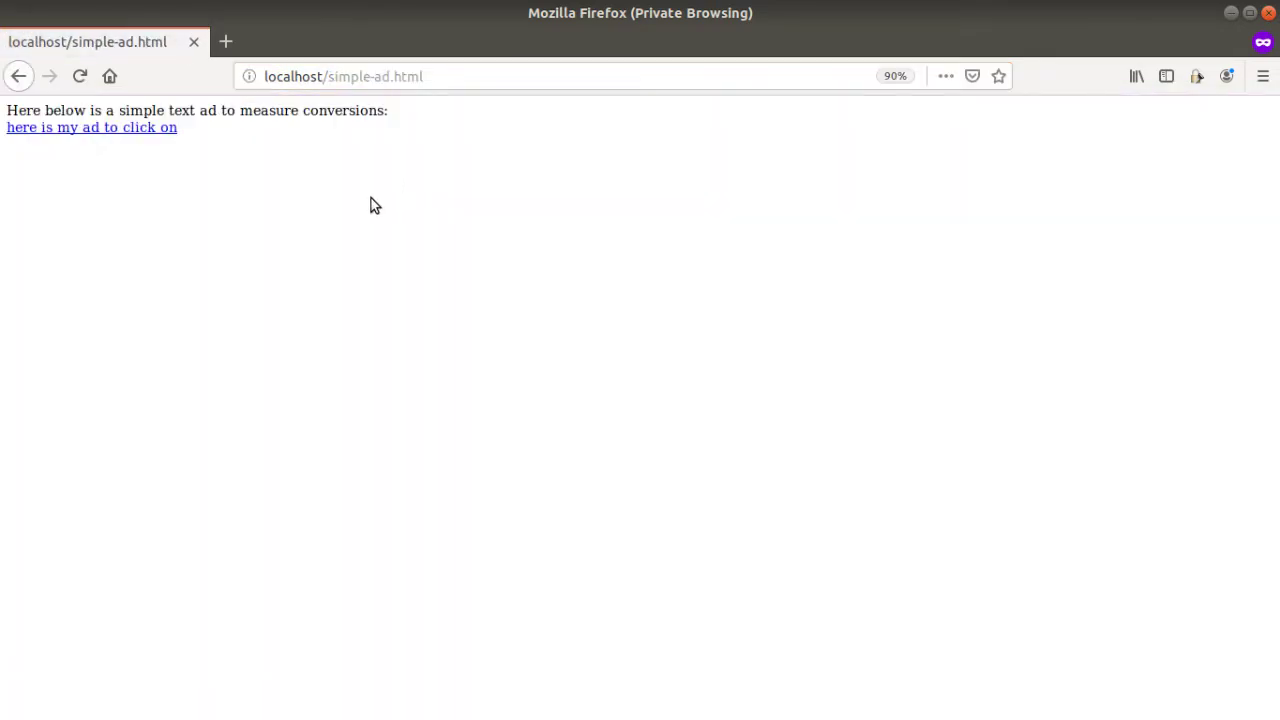
# Reload the ad page with its stored localhost cookies listed, and examine the details of the _pk_id, _OXLIA[31], OXLIA and OXLCA cookies.
pyautogui.rightClick(371, 199)
pyautogui.click(412, 408)
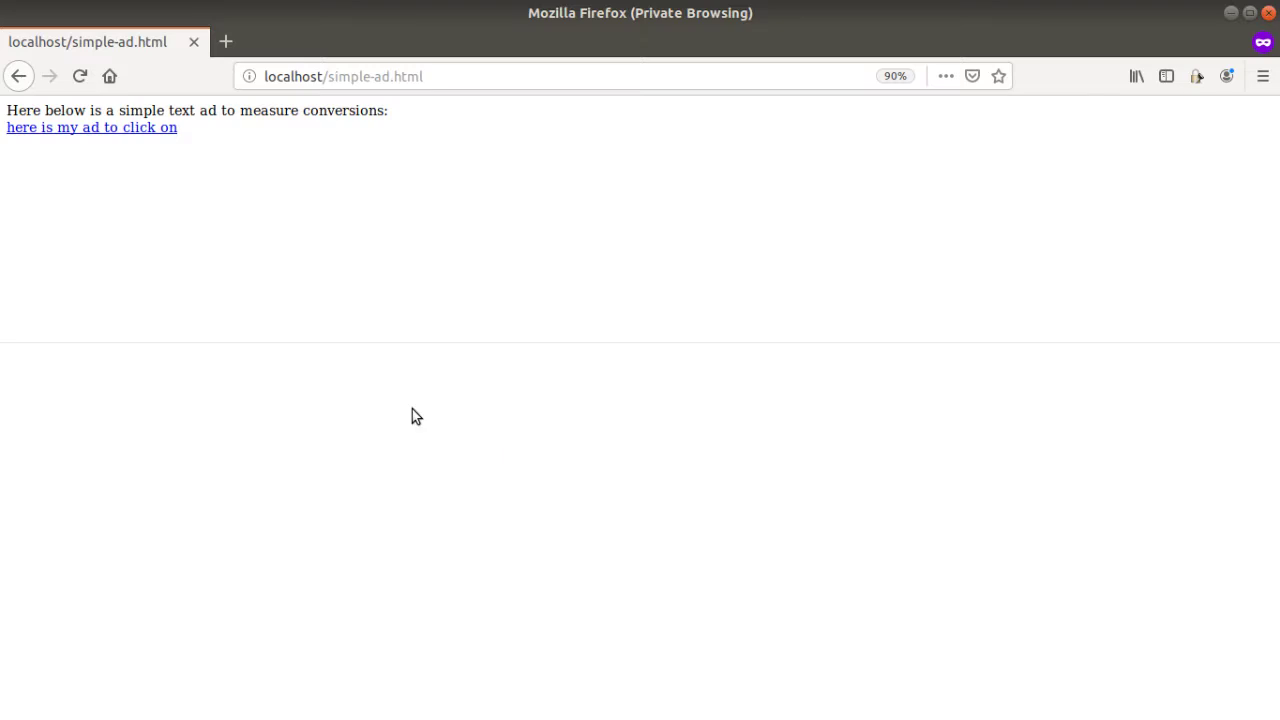
pyautogui.click(820, 358)
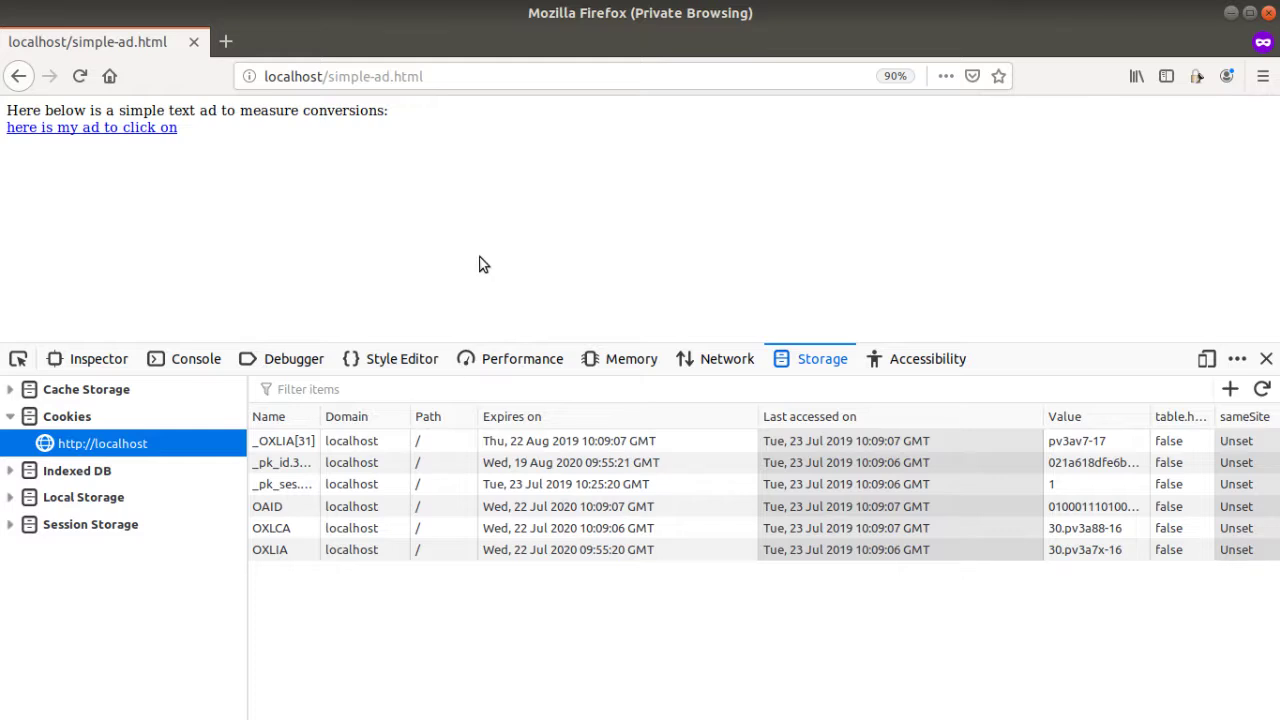
pyautogui.press('F5')
pyautogui.click(470, 465)
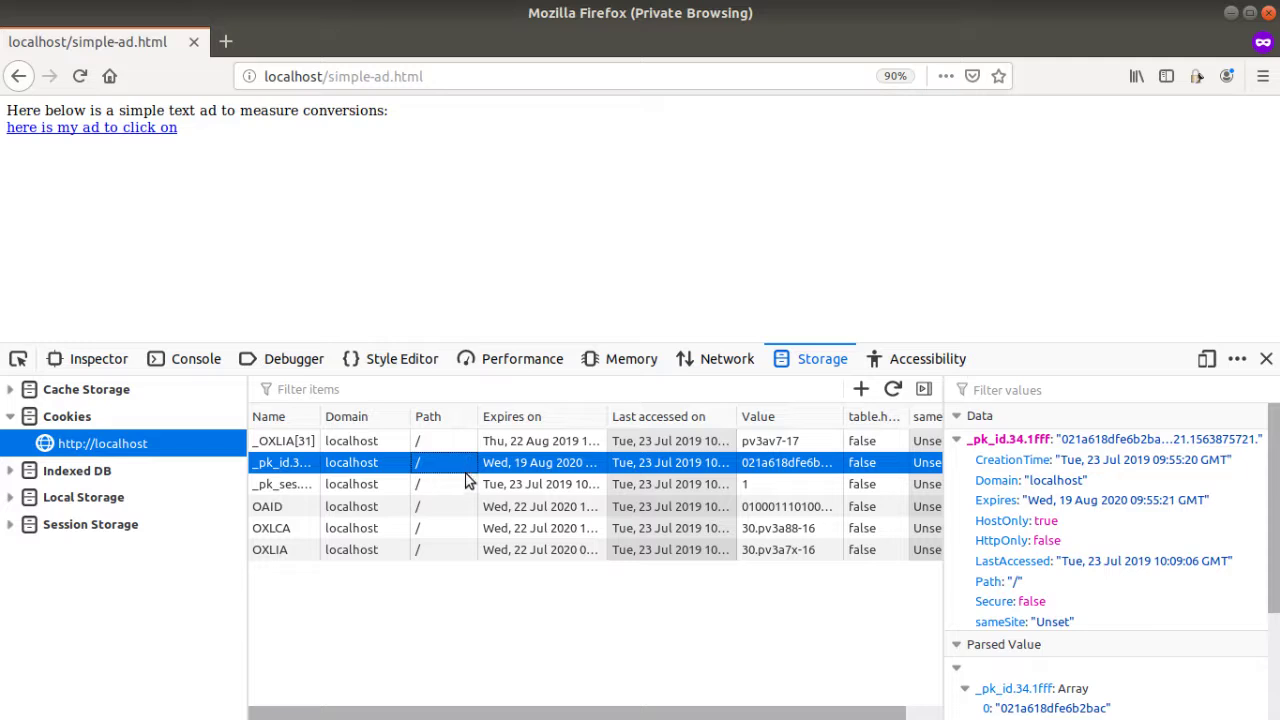
pyautogui.click(517, 443)
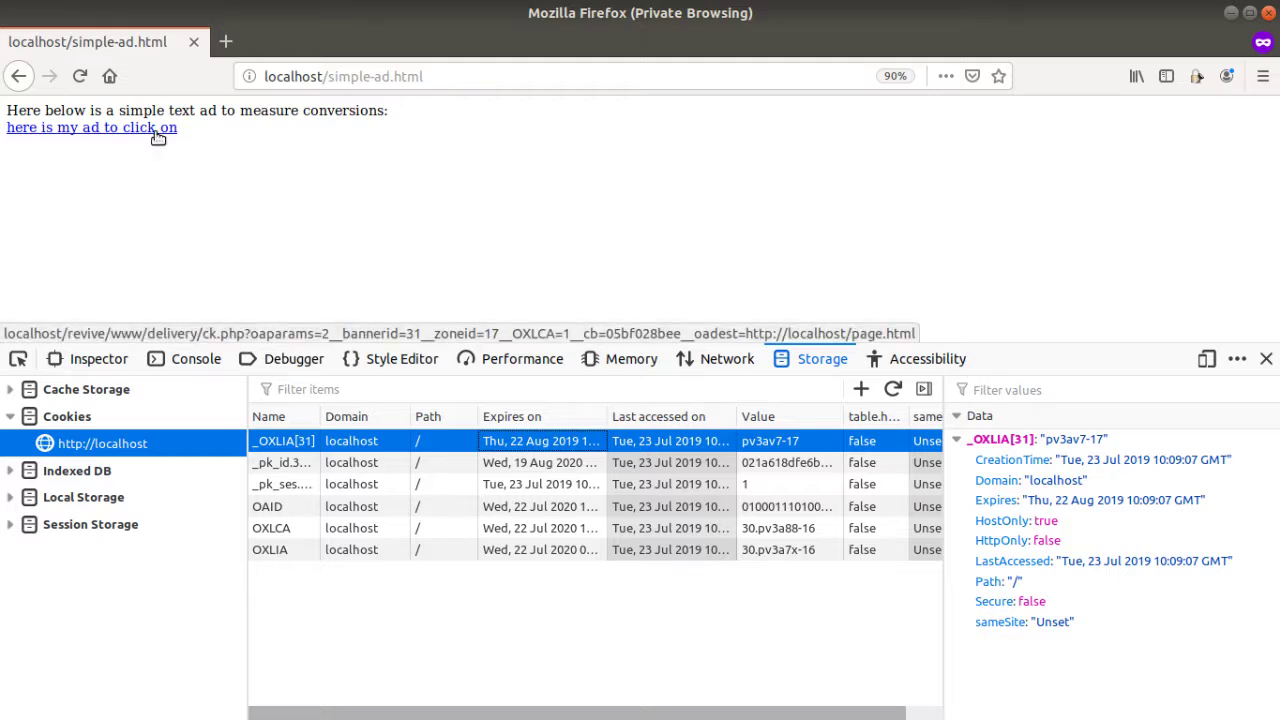
pyautogui.click(289, 550)
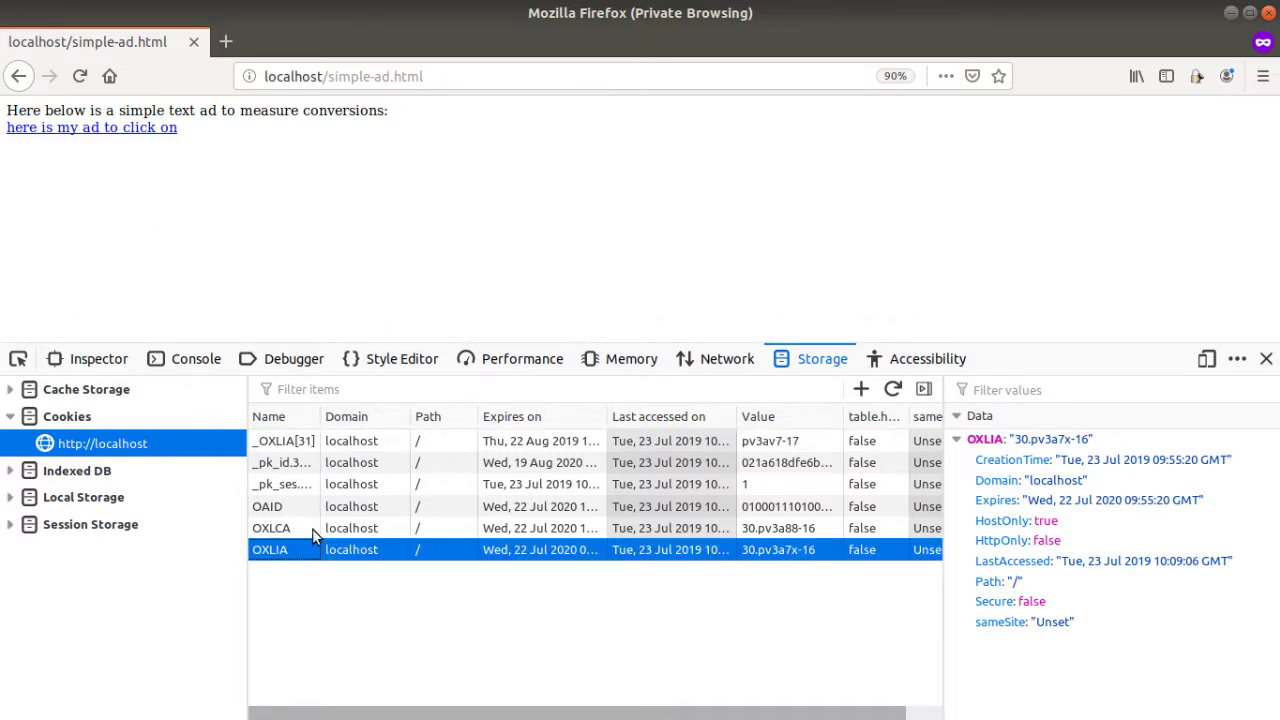
pyautogui.click(312, 531)
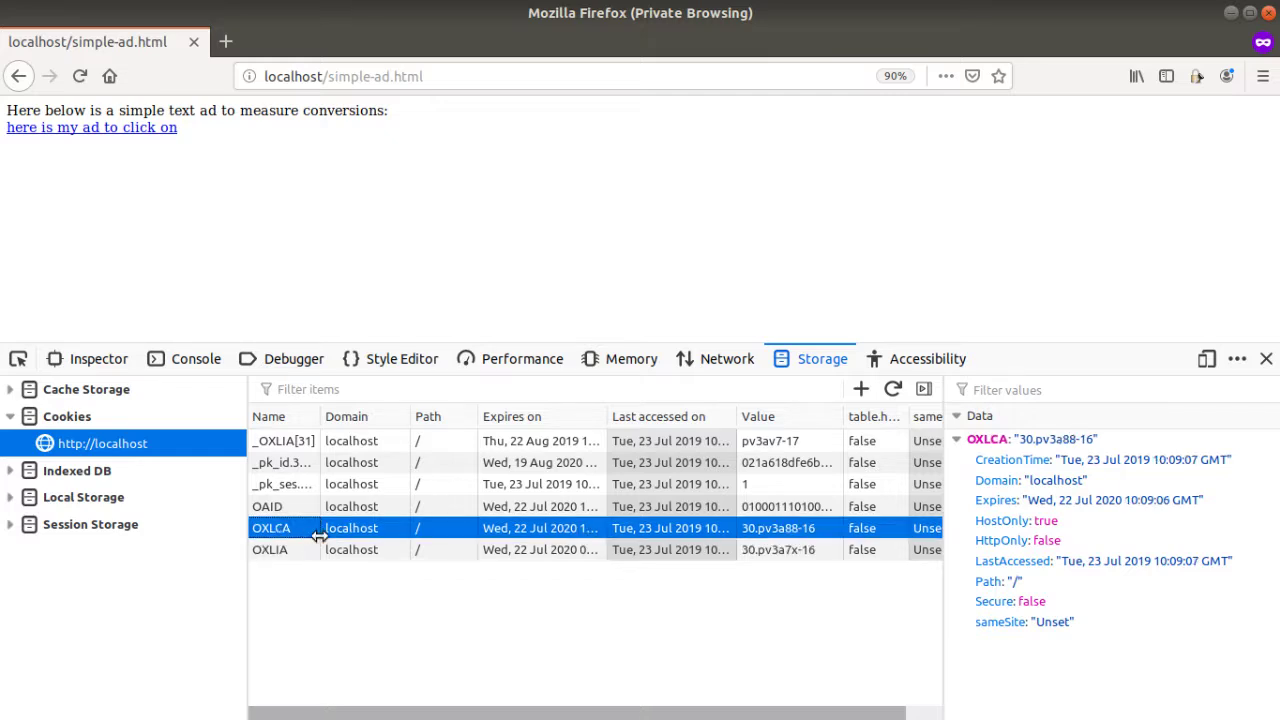
# Follow the text ad to localhost/page.html and list that page's stored localhost cookies with their full names readable.
pyautogui.click(150, 138)
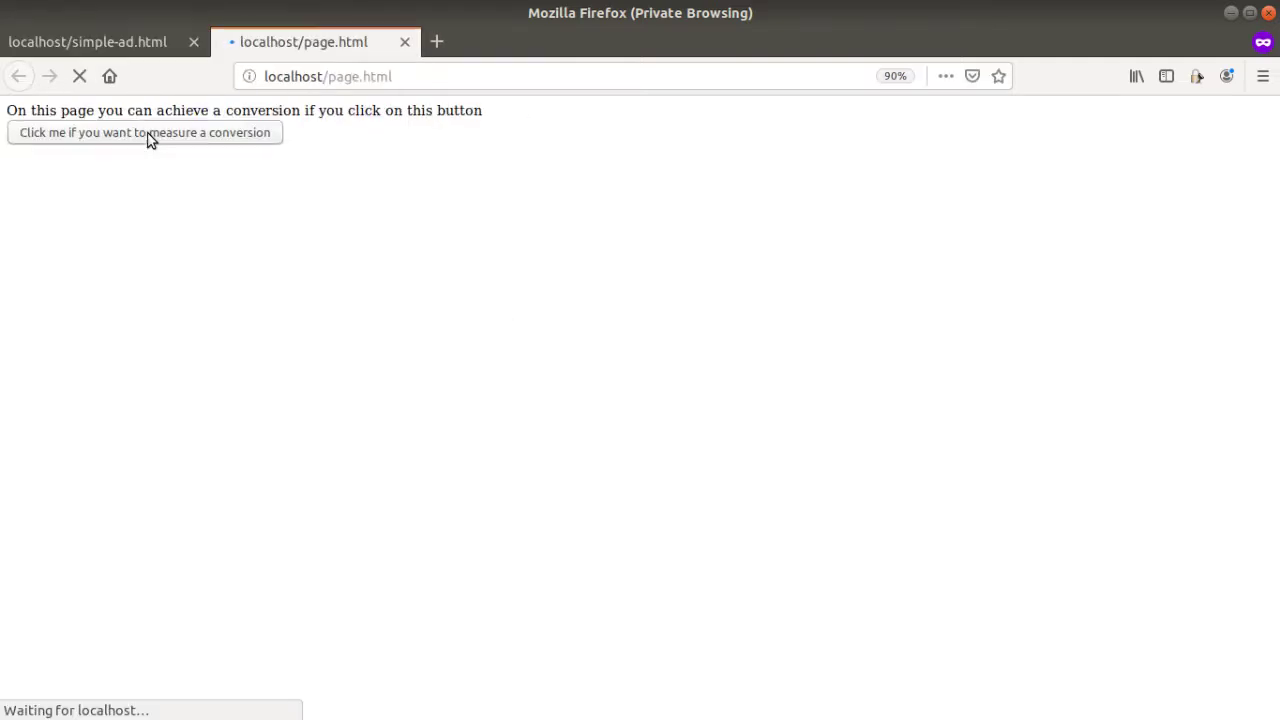
pyautogui.rightClick(494, 229)
pyautogui.click(643, 430)
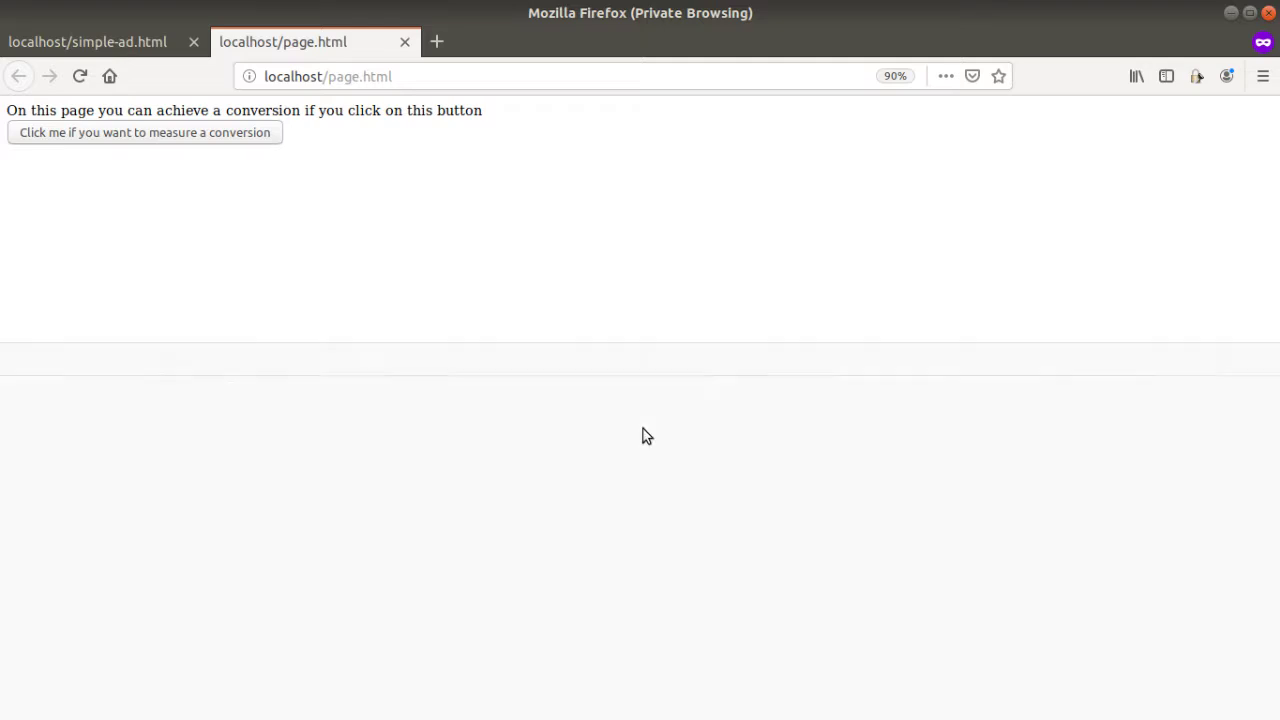
pyautogui.click(813, 370)
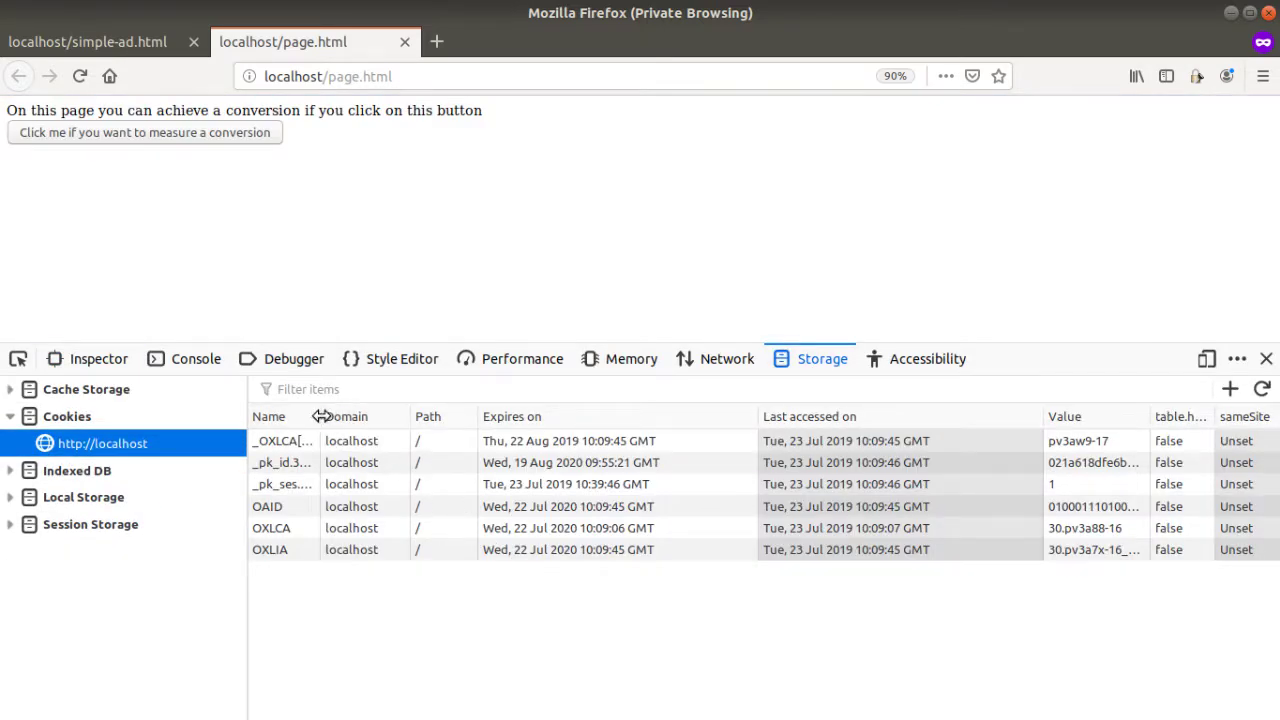
pyautogui.moveTo(318, 416); pyautogui.dragTo(427, 416)
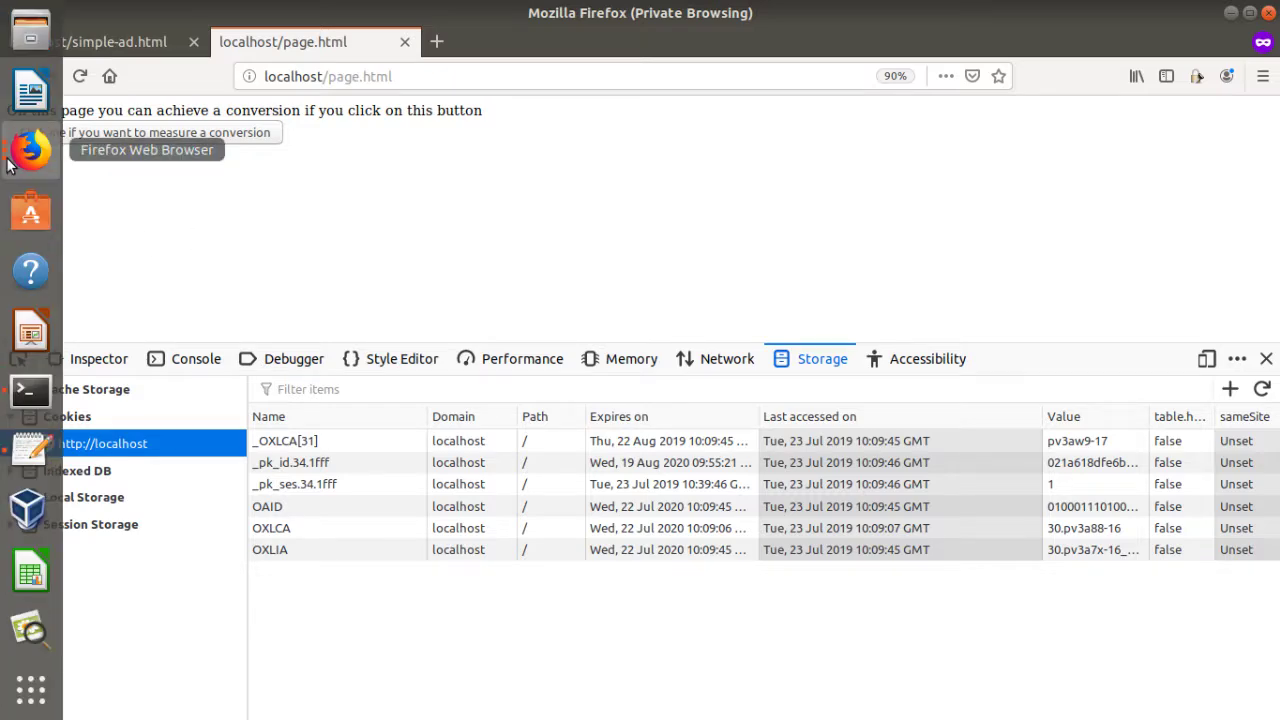
# Switch to phpMyAdmin in the regular browser window and browse the revive tables rv_data_bkt_m, rv_data_bkt_c, rv_data_bkt_a_var and rv_data_bkt_a.
pyautogui.click(20, 145)
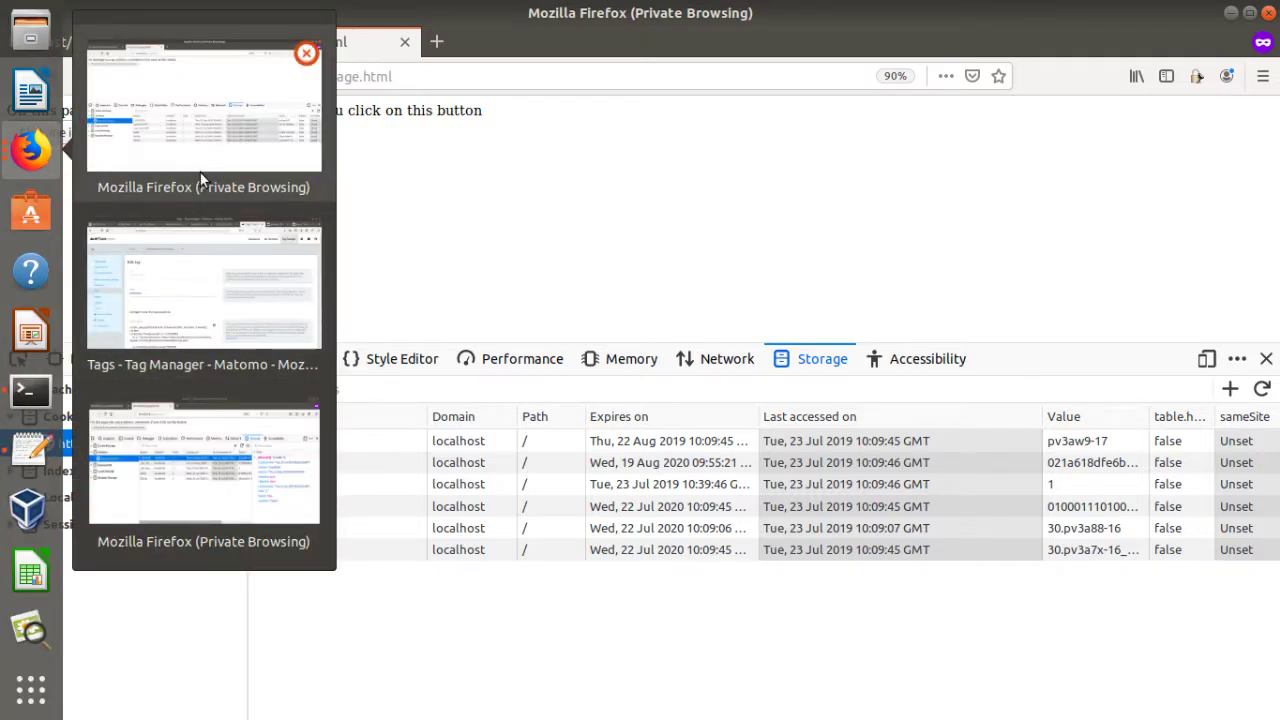
pyautogui.click(180, 268)
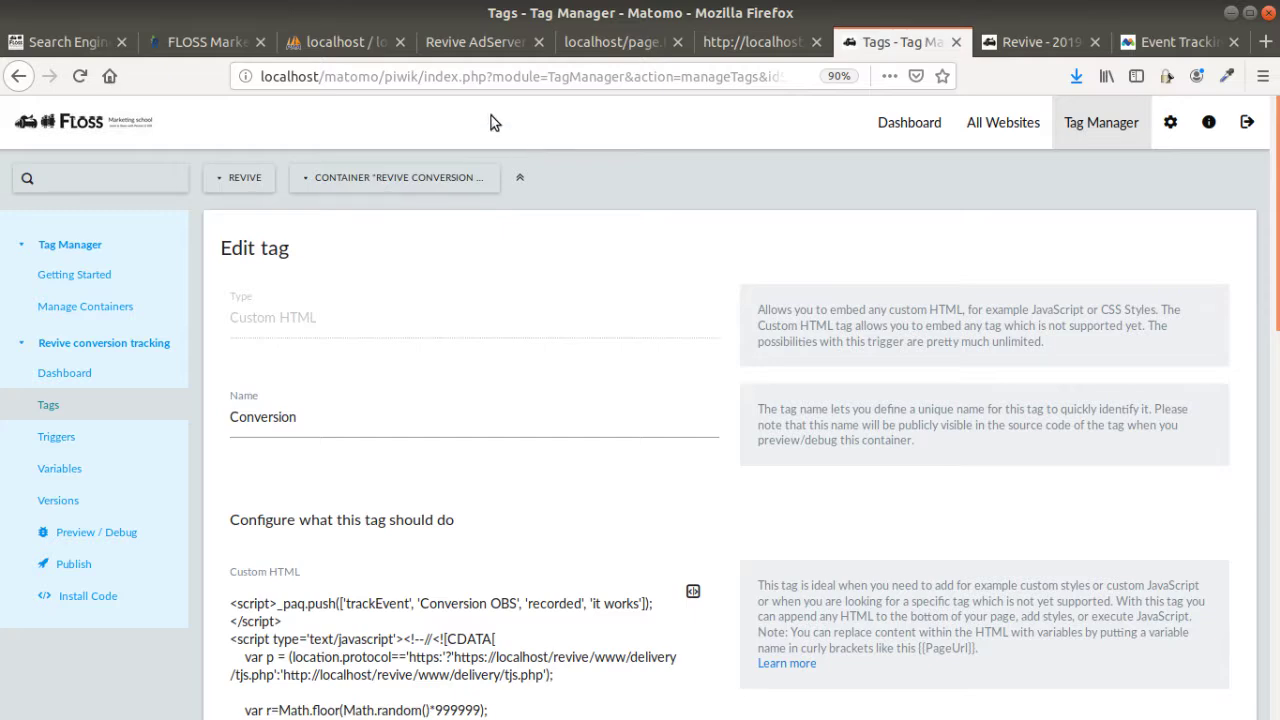
pyautogui.click(320, 44)
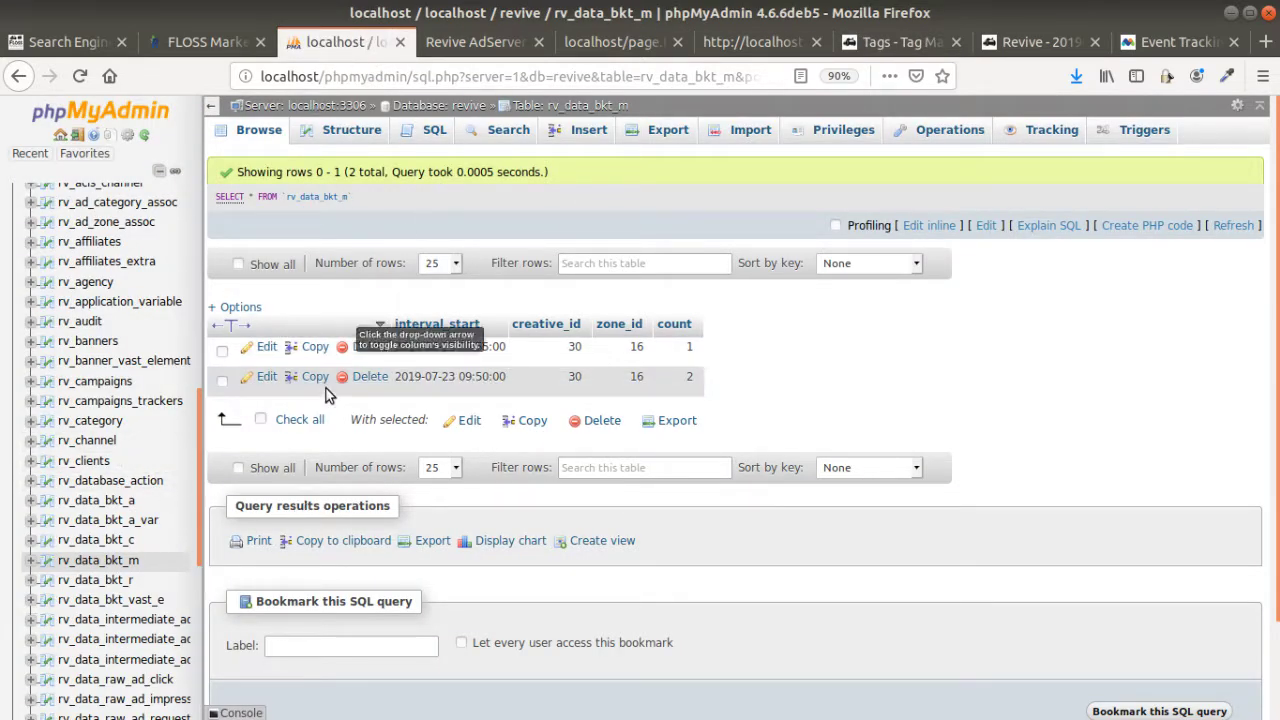
pyautogui.scroll(-2, 340, 380)
pyautogui.scroll(-2, 150, 515)
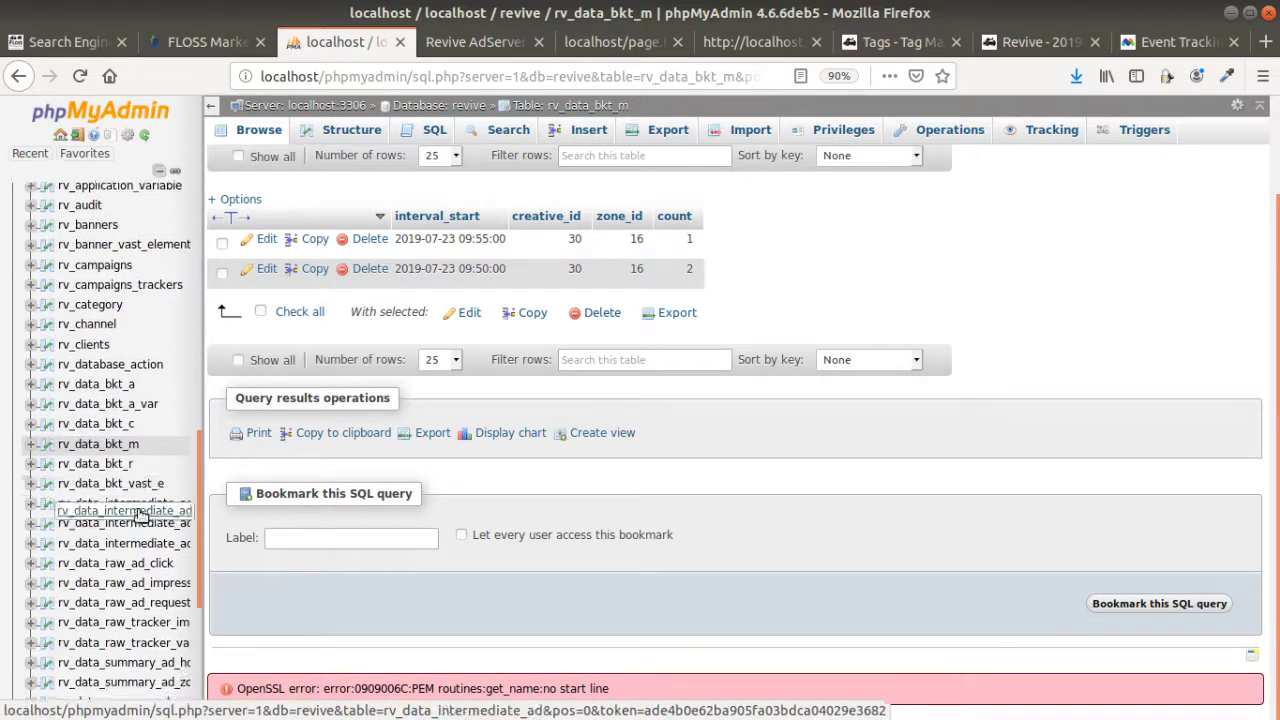
pyautogui.click(114, 448)
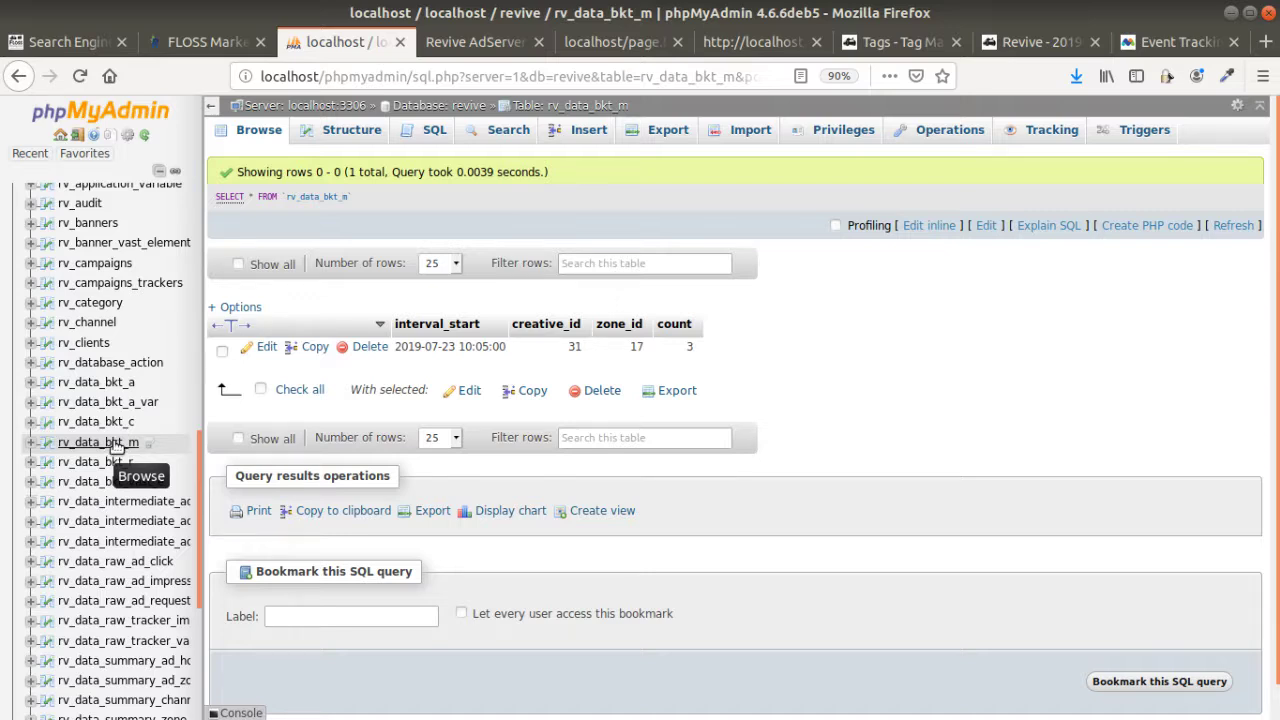
pyautogui.click(121, 424)
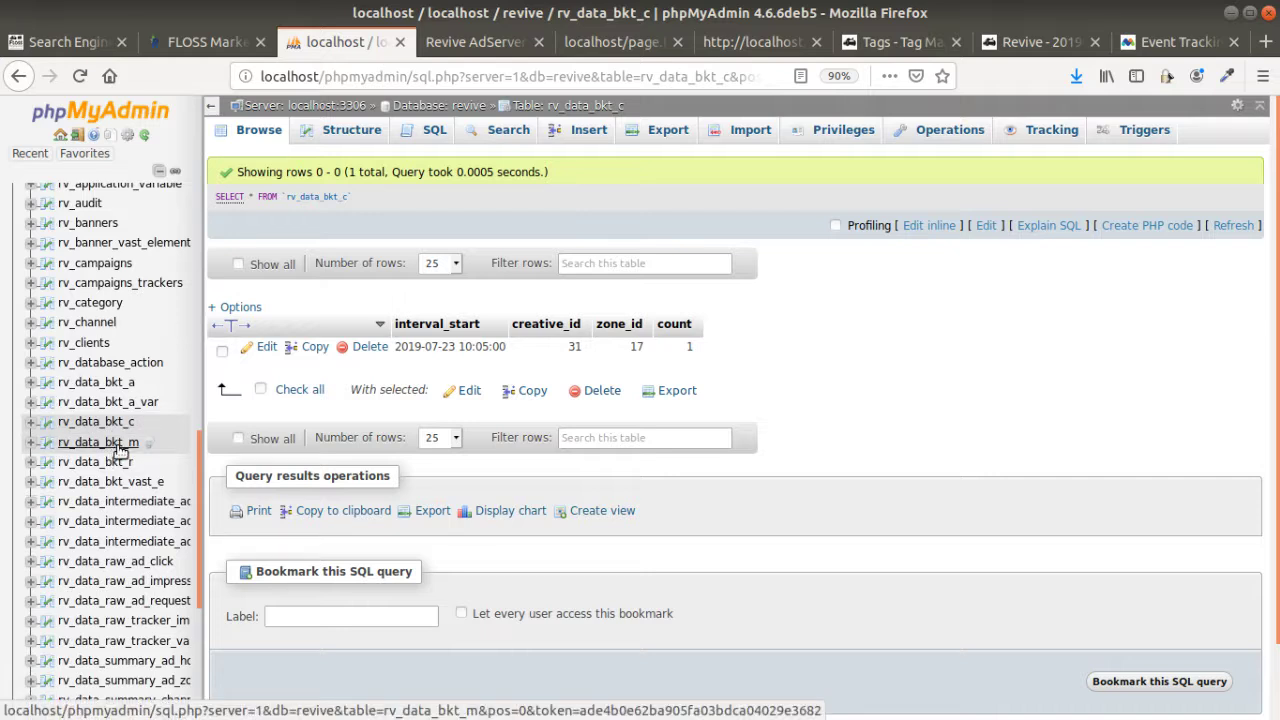
pyautogui.click(120, 445)
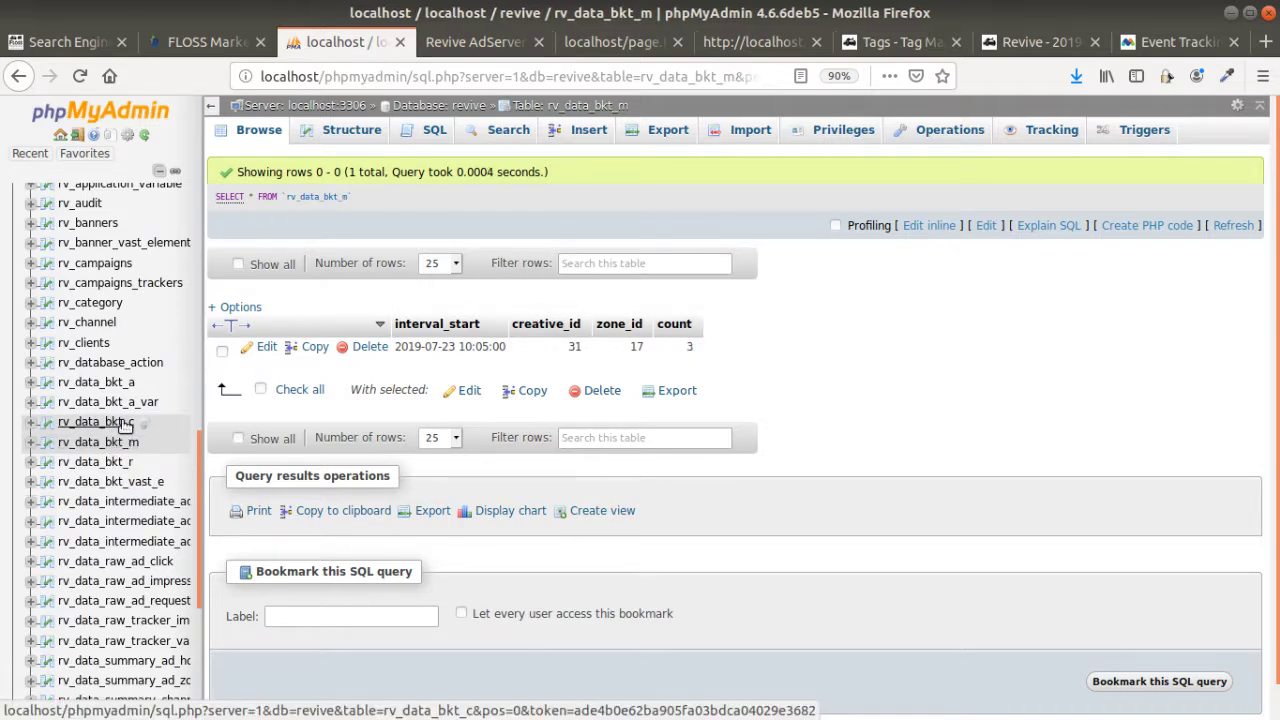
pyautogui.click(122, 424)
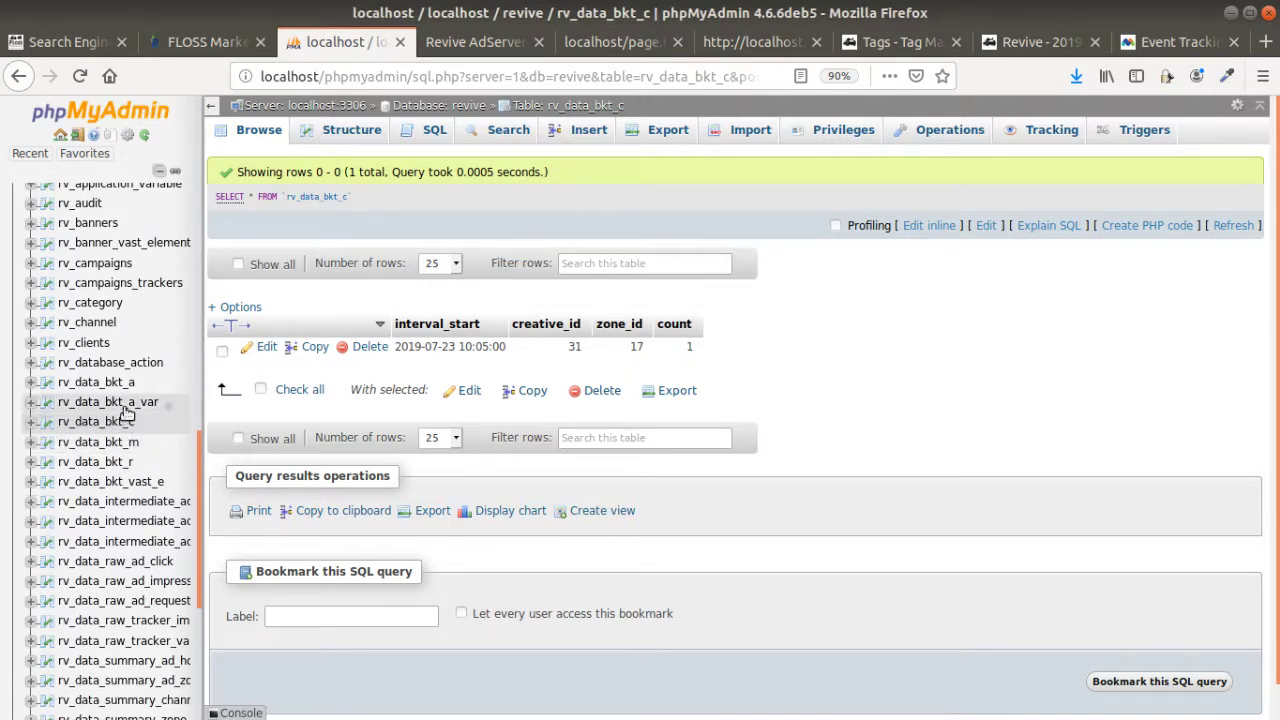
pyautogui.click(125, 403)
pyautogui.click(127, 390)
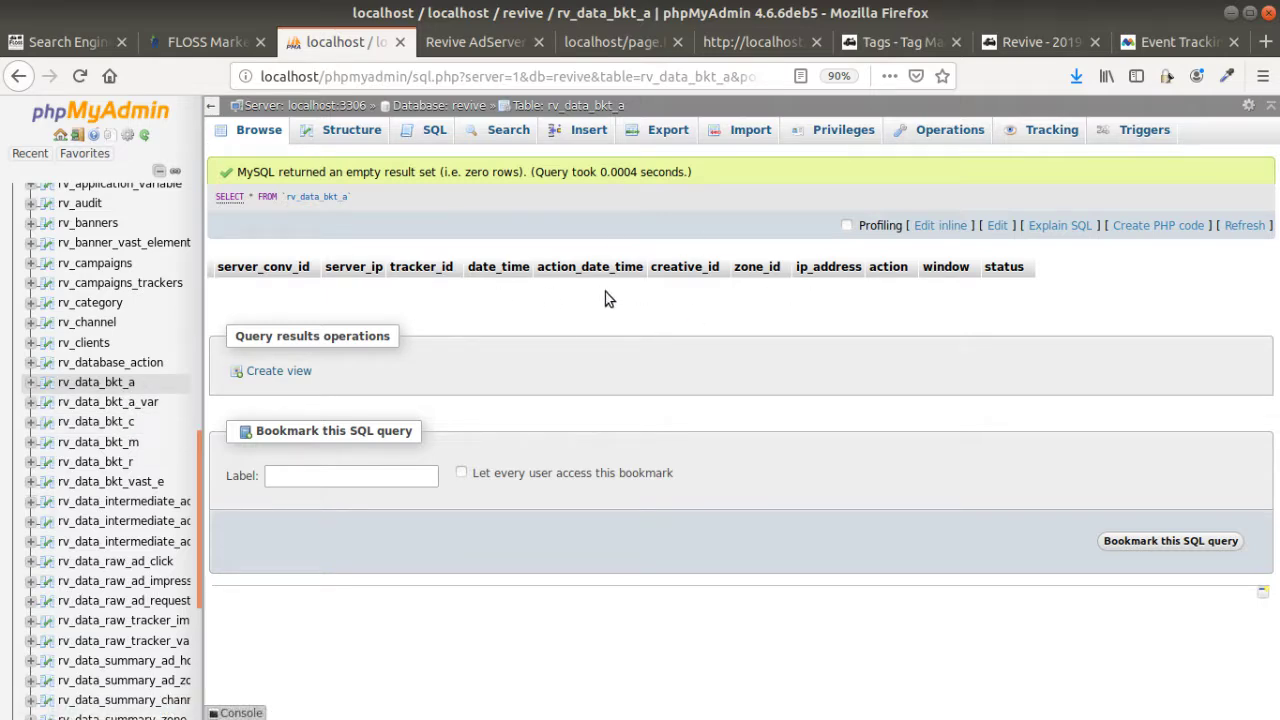
# View Matomo's Visits Log, and trigger a conversion with the button on localhost/page.html in the private window.
pyautogui.click(1010, 48)
pyautogui.moveTo(8, 390)
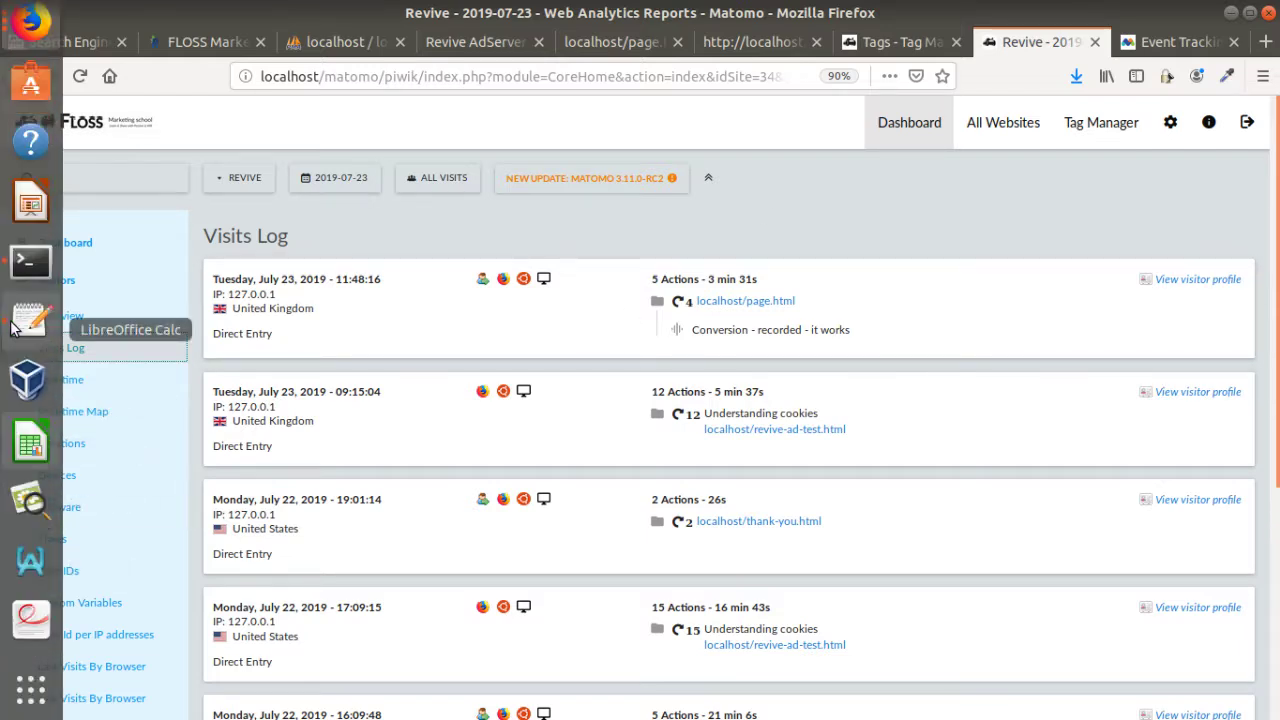
pyautogui.click(35, 163)
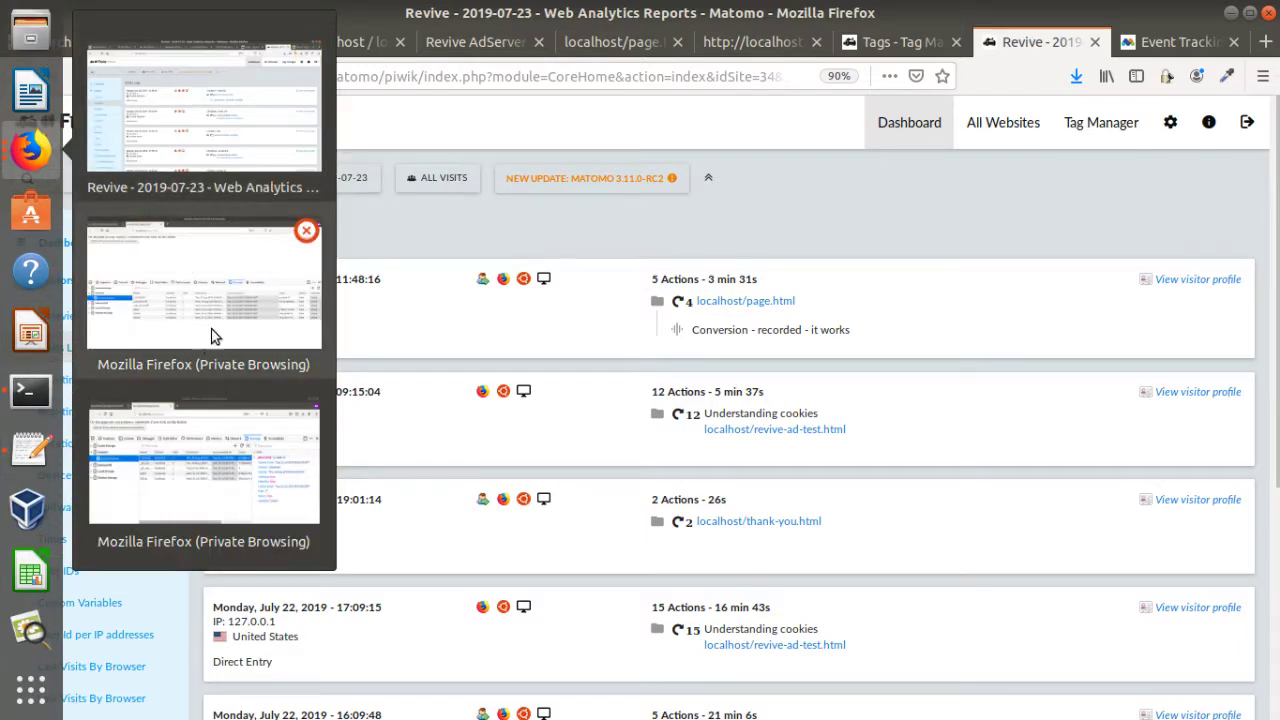
pyautogui.click(241, 294)
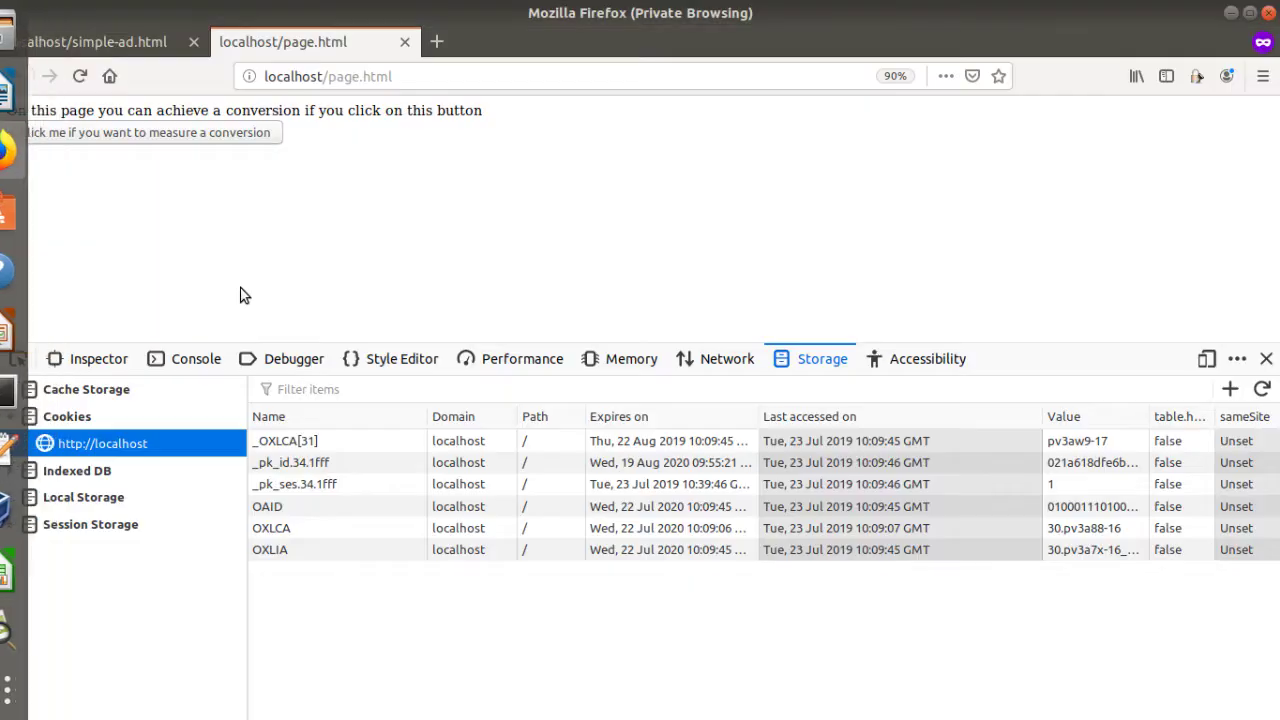
pyautogui.click(218, 137)
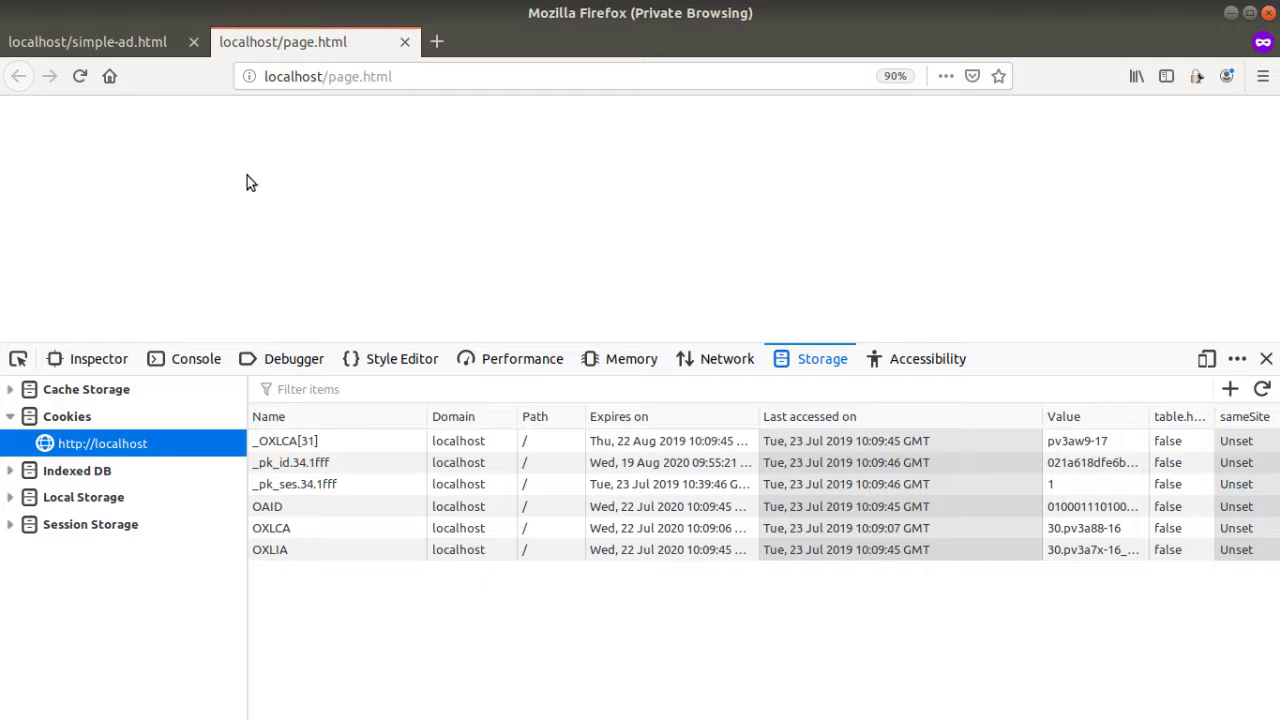
# Return to Matomo's Visits Log in the regular window and examine the refreshed visit for the "Conversion OBS" event.
pyautogui.click(40, 155)
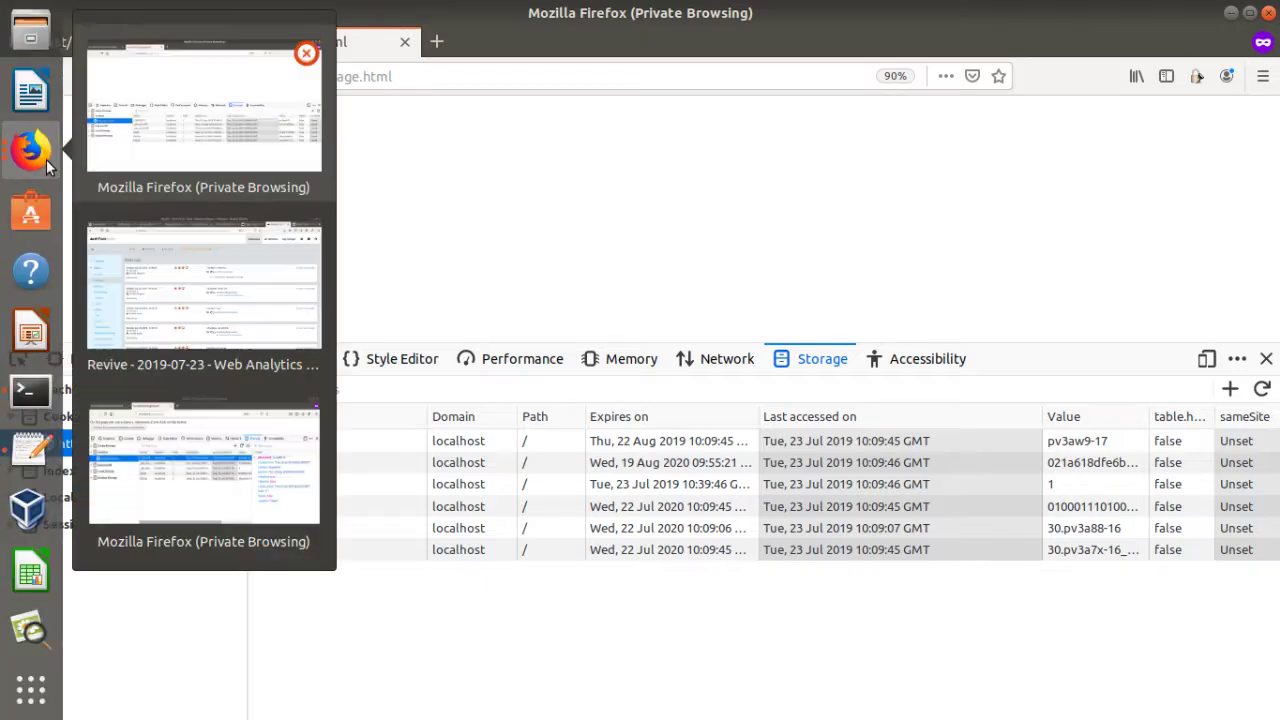
pyautogui.click(187, 129)
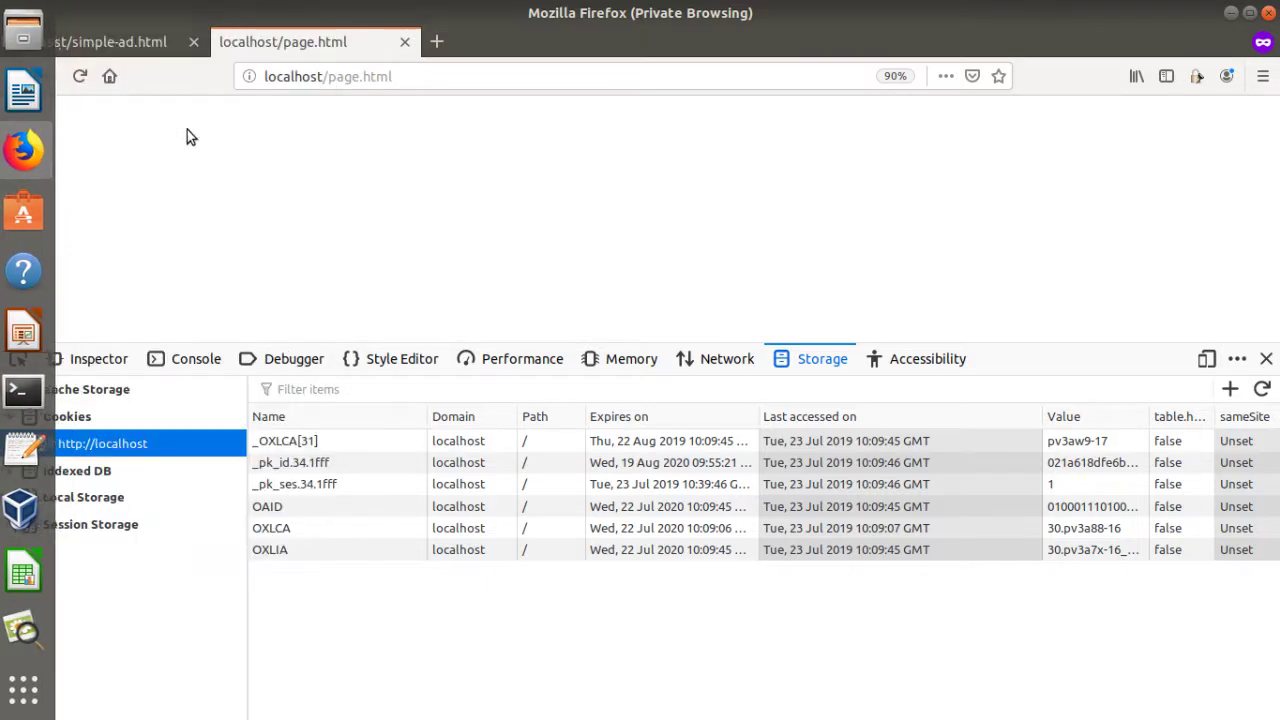
pyautogui.click(30, 150)
pyautogui.click(110, 272)
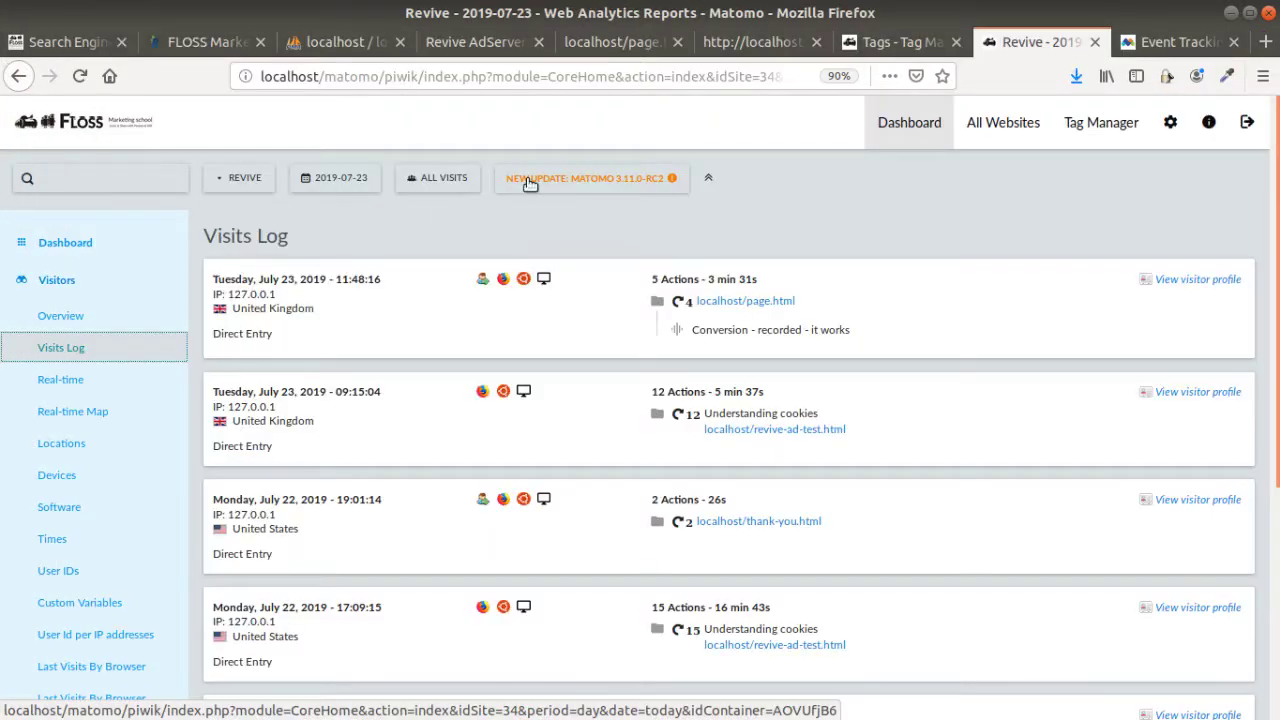
pyautogui.click(897, 45)
pyautogui.click(1052, 45)
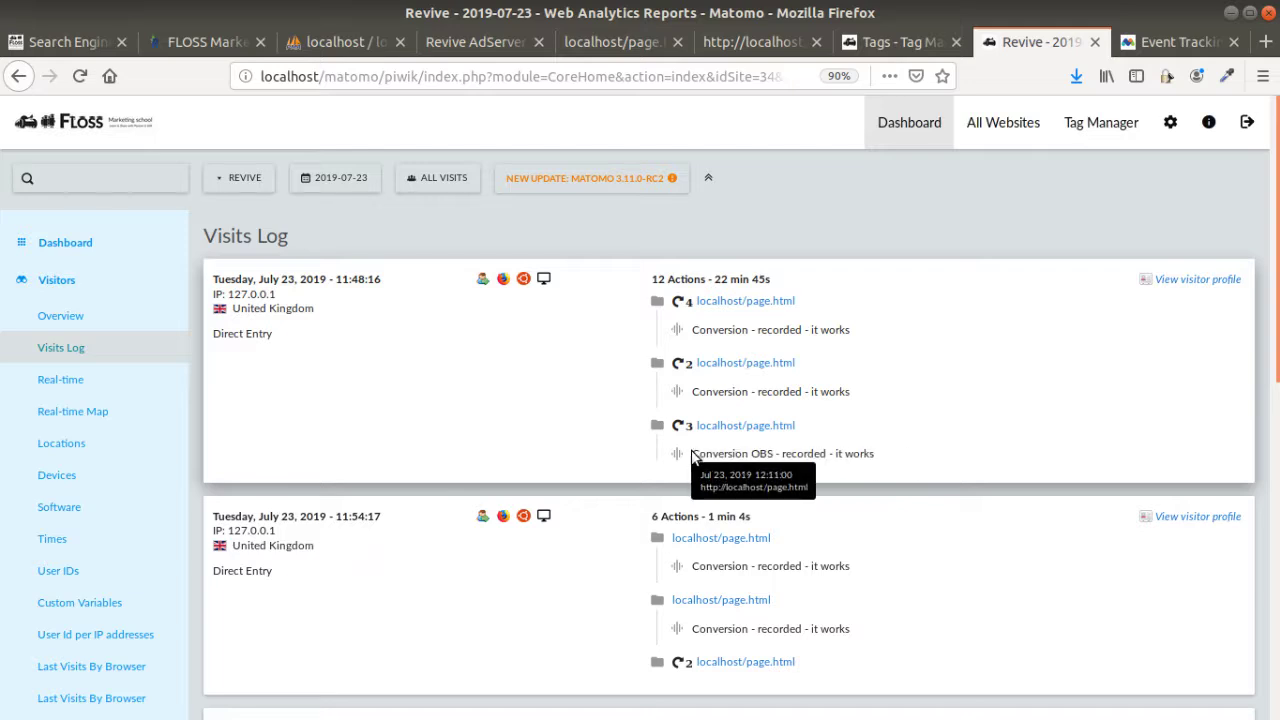
pyautogui.moveTo(692, 453); pyautogui.dragTo(873, 455)
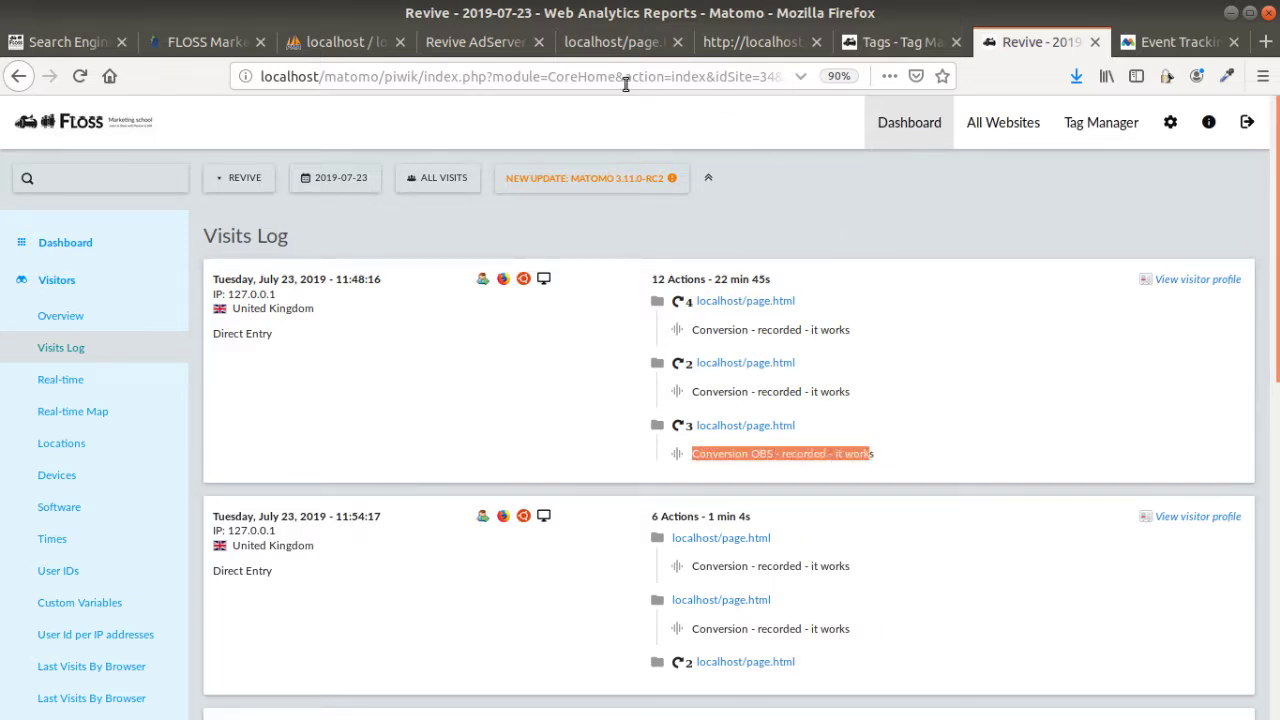
# Reload the rv_data_bkt_a table in phpMyAdmin and examine the recorded conversion row.
pyautogui.click(362, 44)
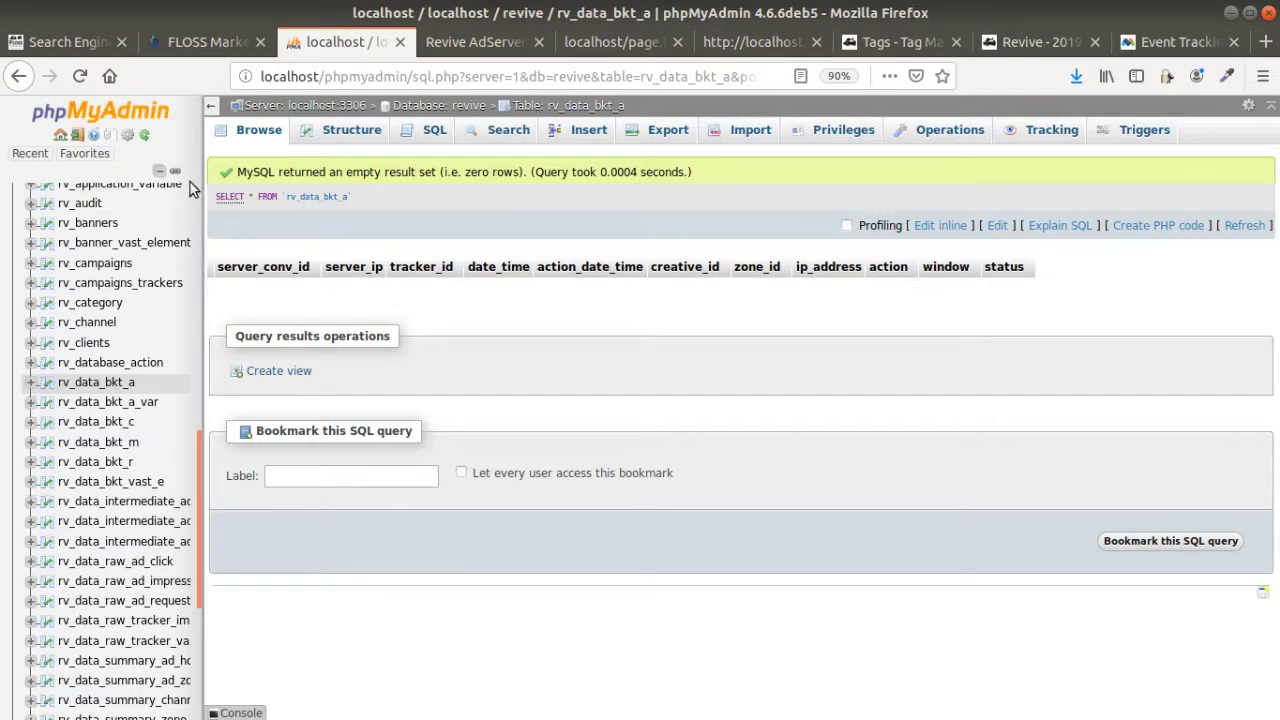
pyautogui.click(80, 76)
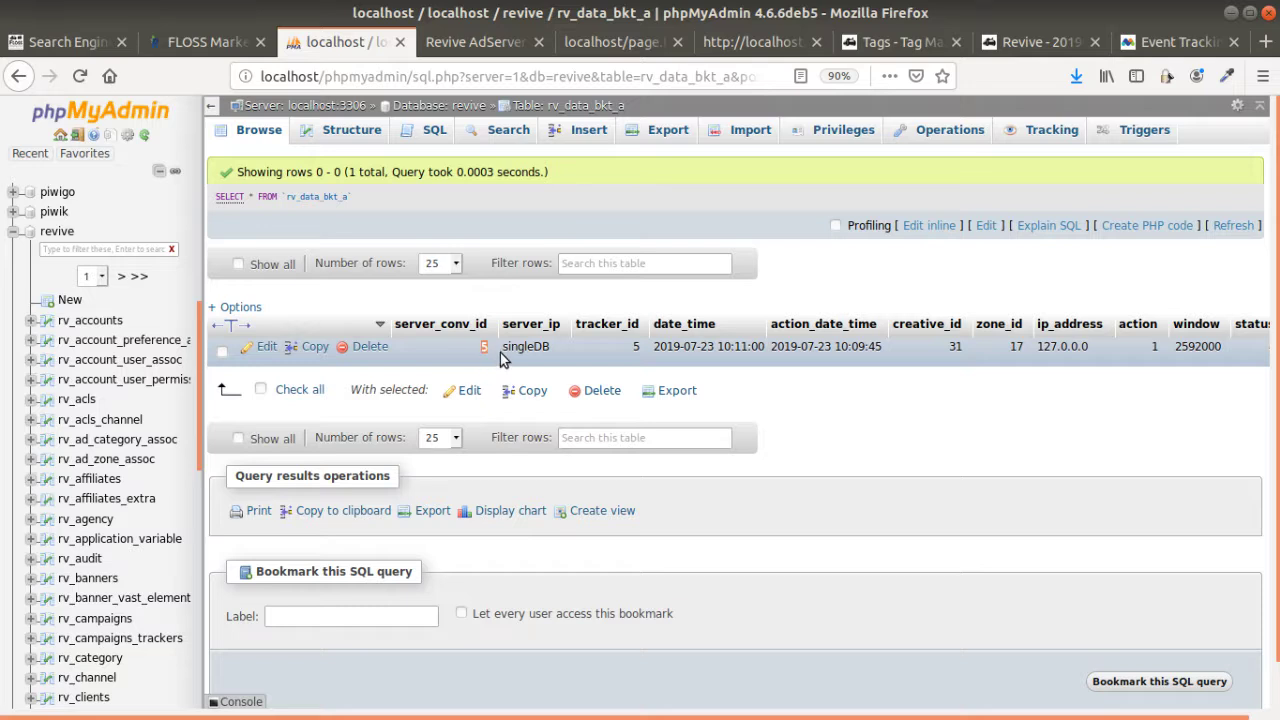
pyautogui.moveTo(500, 352); pyautogui.dragTo(934, 344)
pyautogui.click(934, 344)
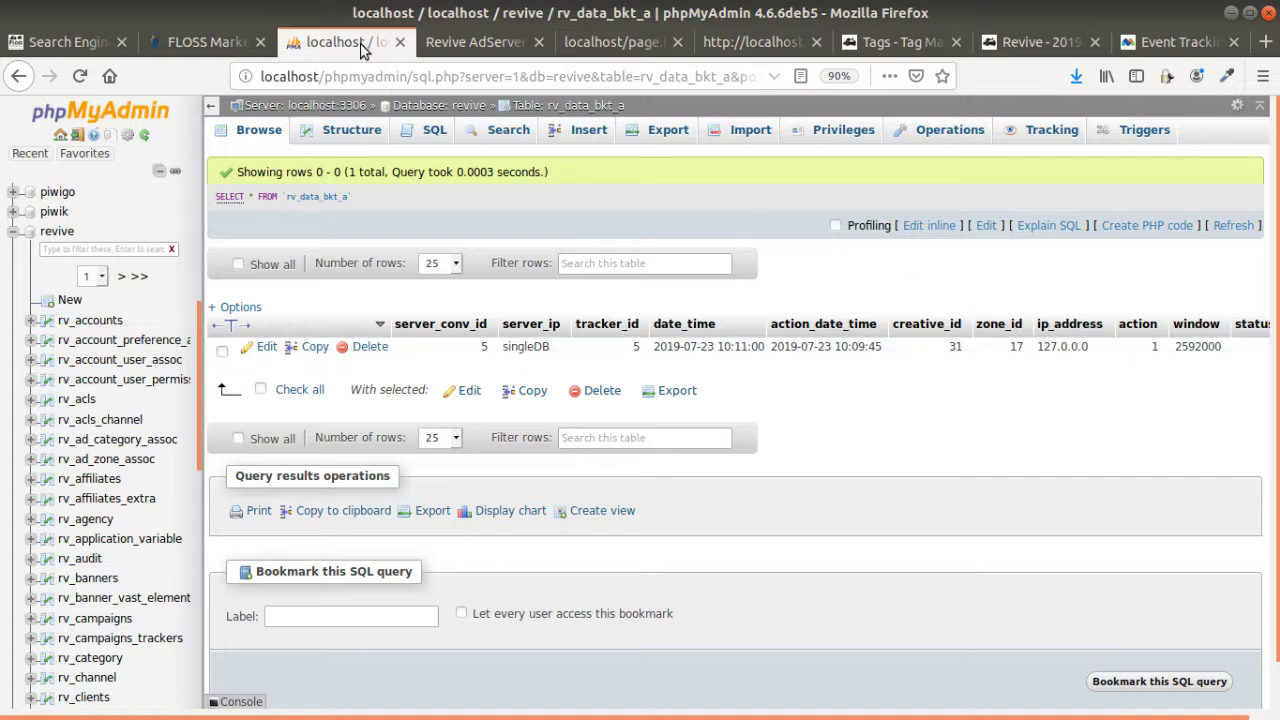
# Open Revive's advertiser statistics for today, expand FlossSchool, and examine the details of its first listed conversion.
pyautogui.click(255, 45)
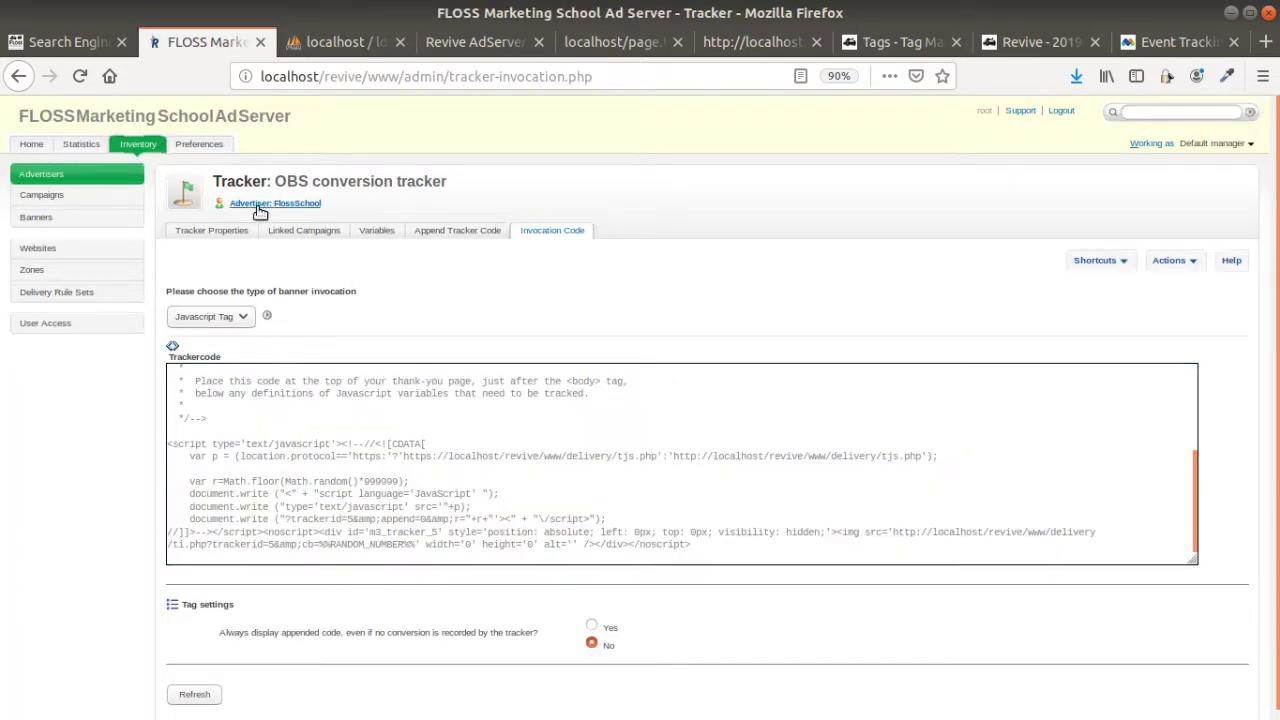
pyautogui.click(99, 148)
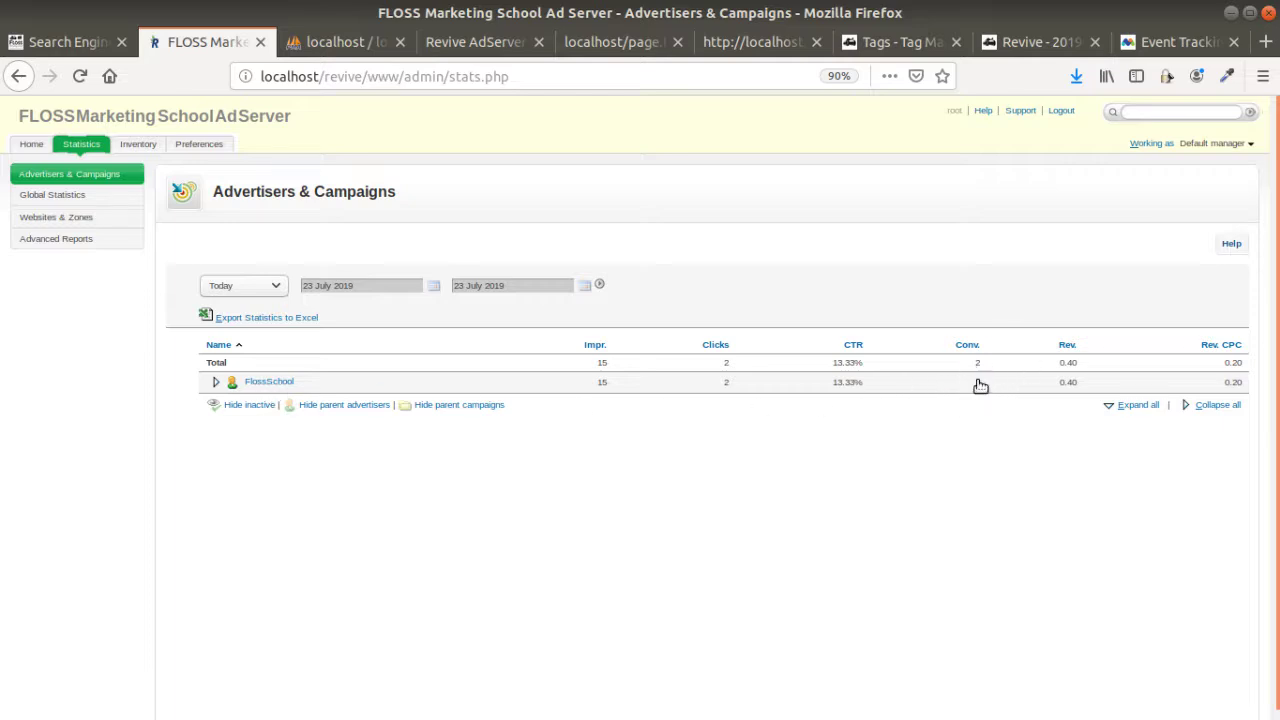
pyautogui.click(217, 383)
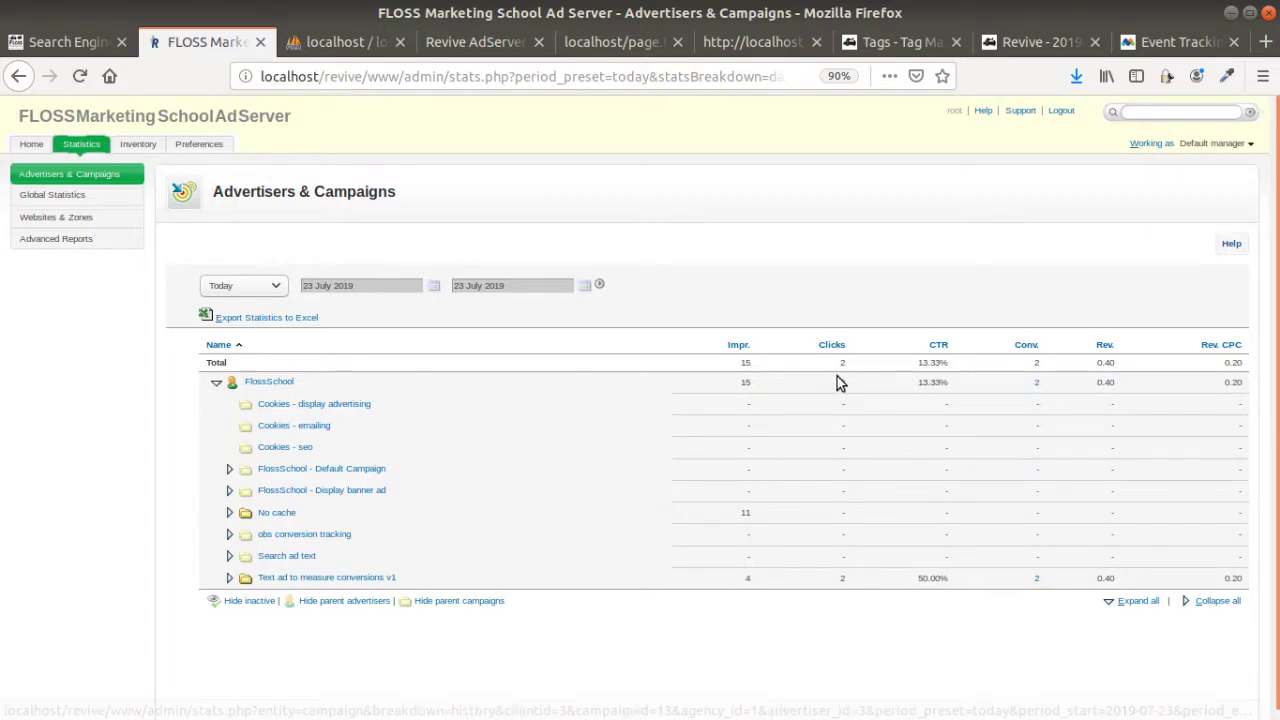
pyautogui.click(1036, 386)
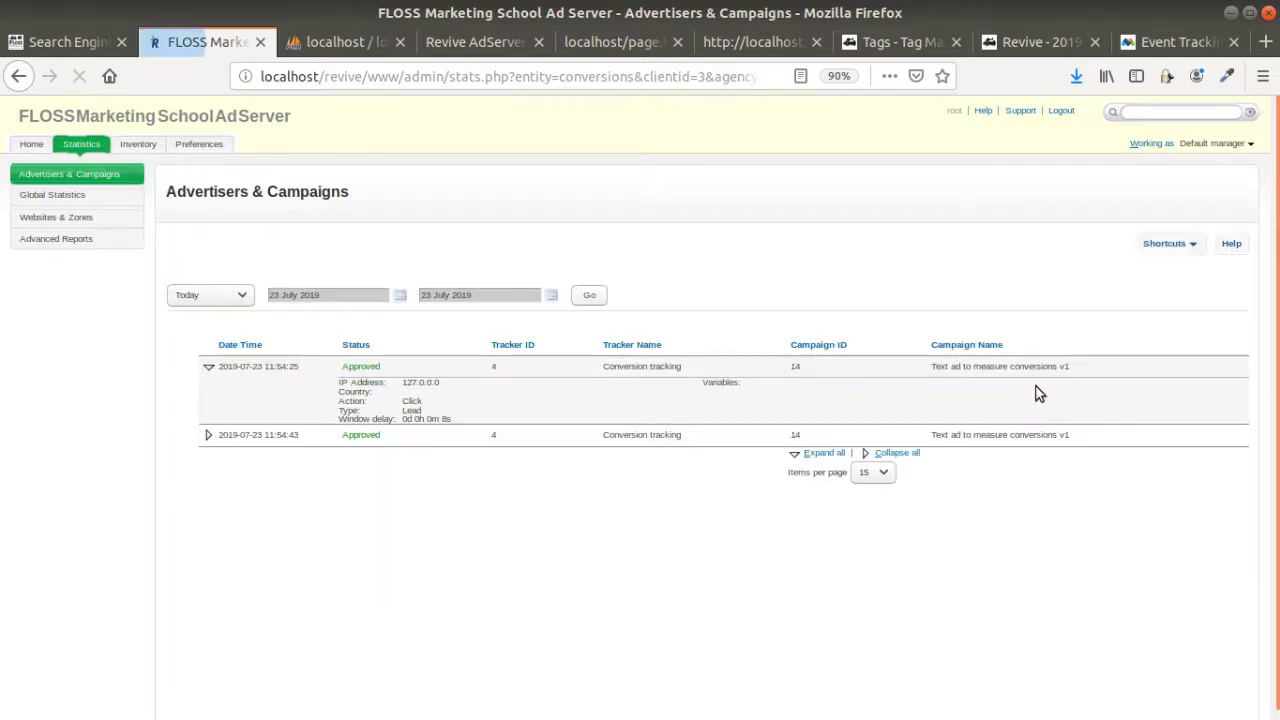
pyautogui.moveTo(323, 380); pyautogui.dragTo(465, 417)
pyautogui.click(471, 467)
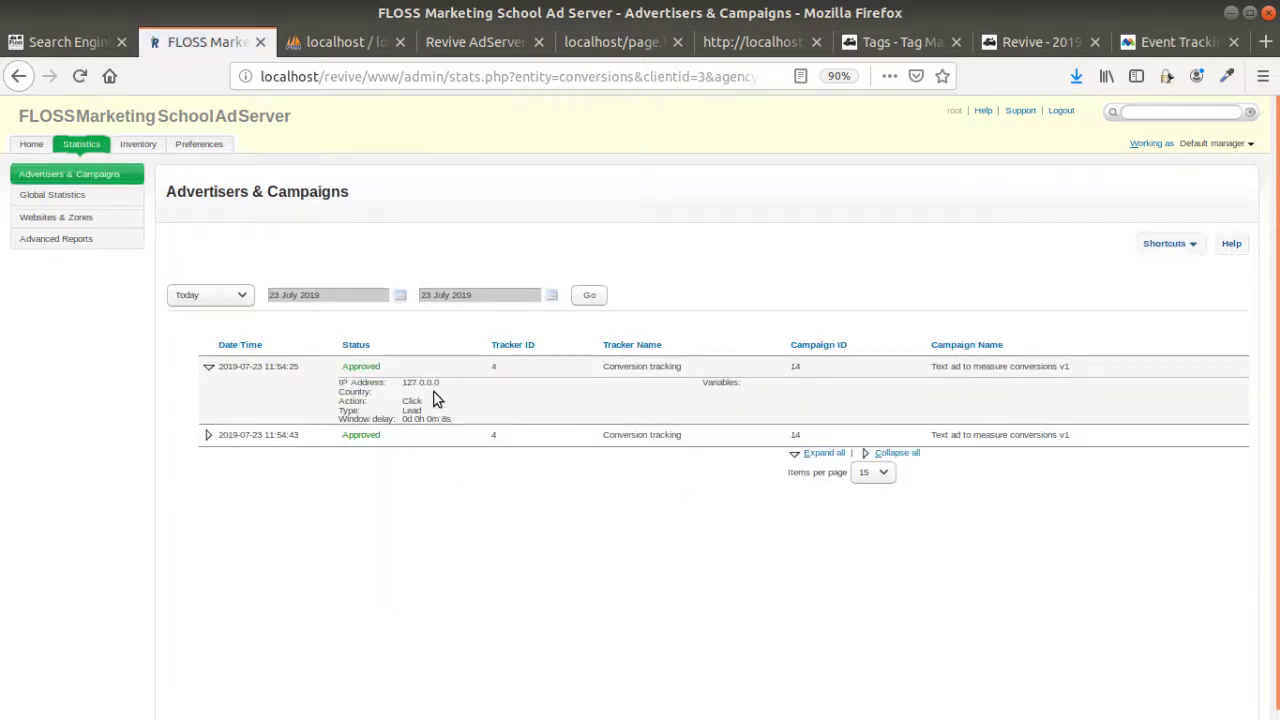